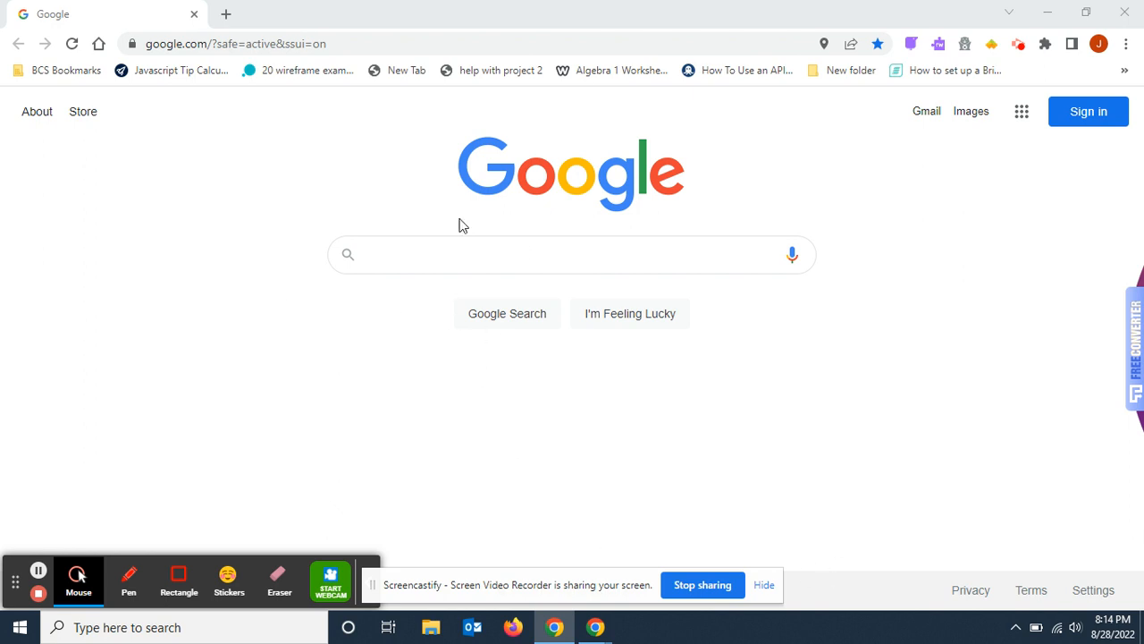
Search the web for "my drive" and open the Google Drive sign-in result.
click(390, 259)
text(m)
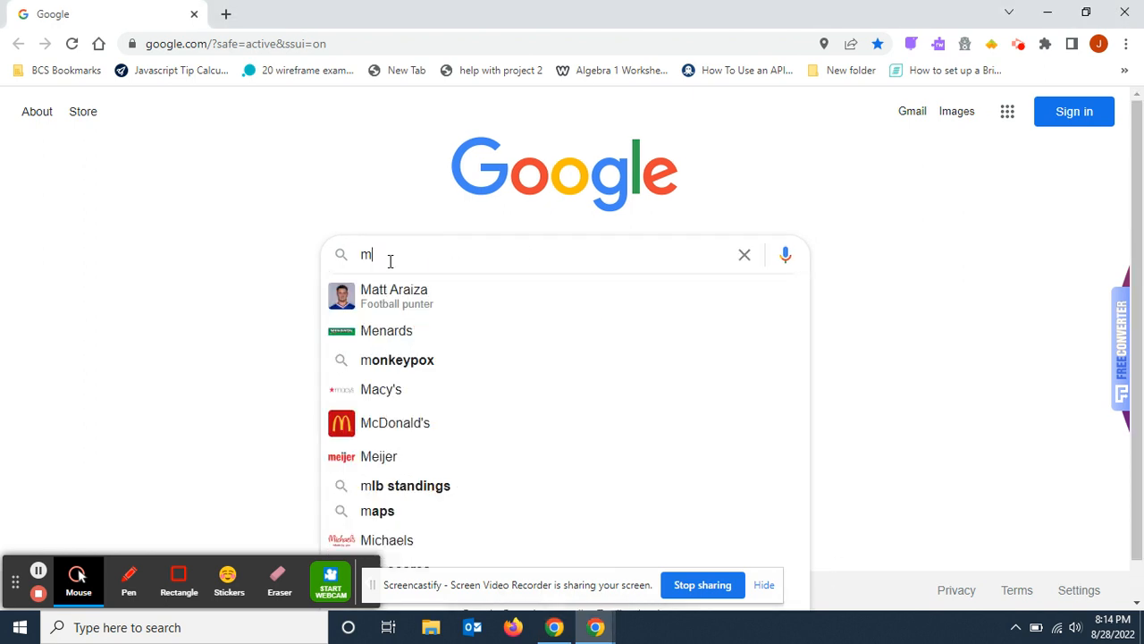
text(y drive)
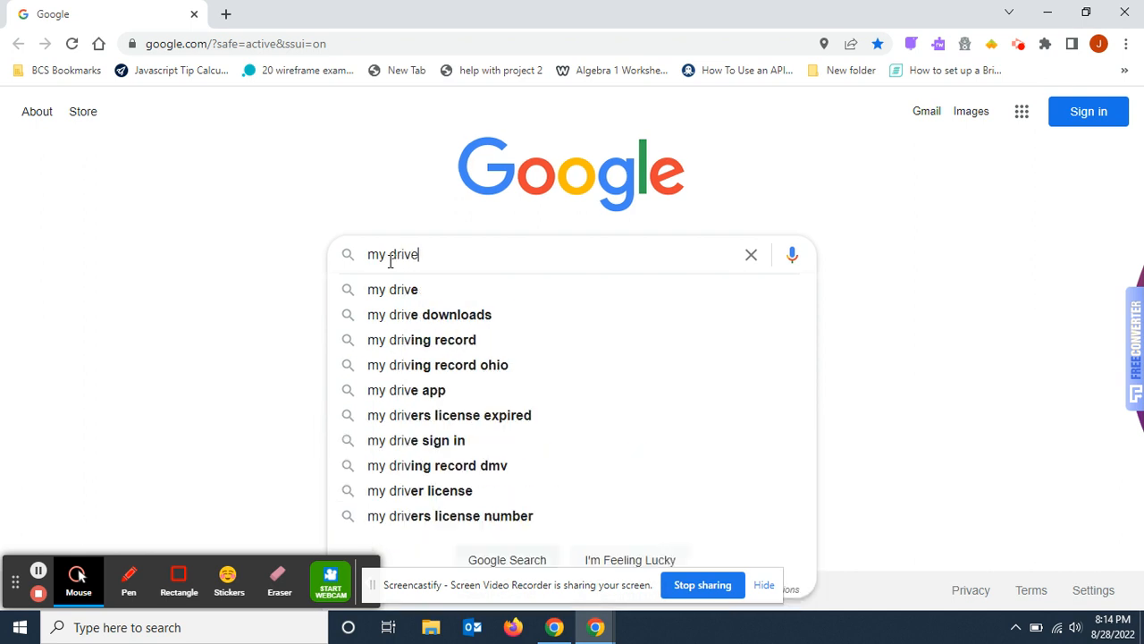
key(Return)
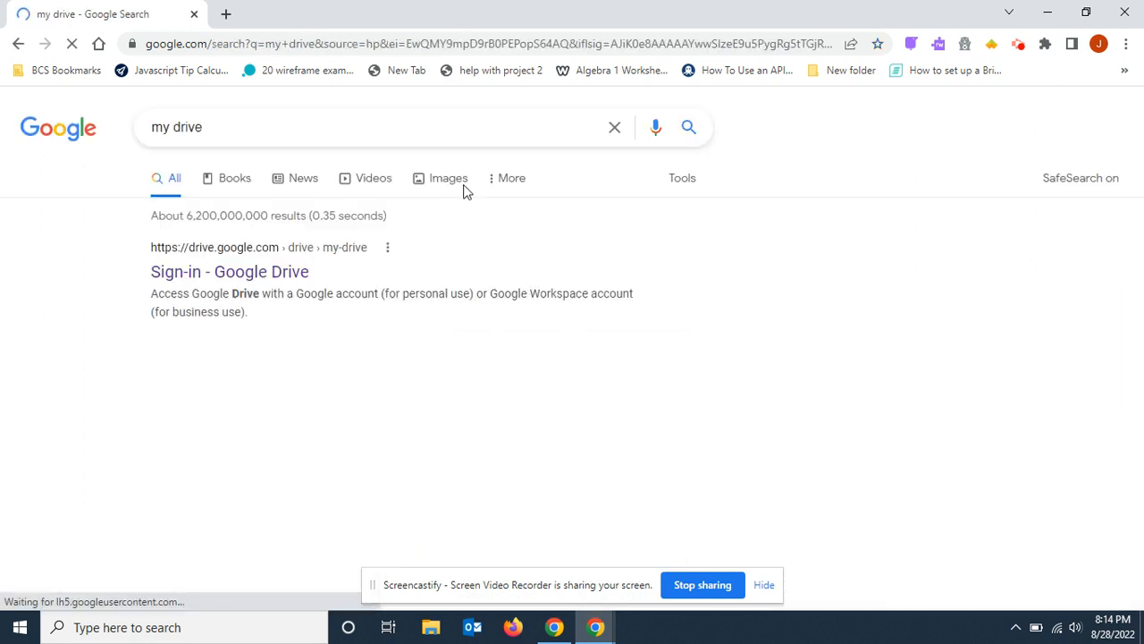
click(268, 277)
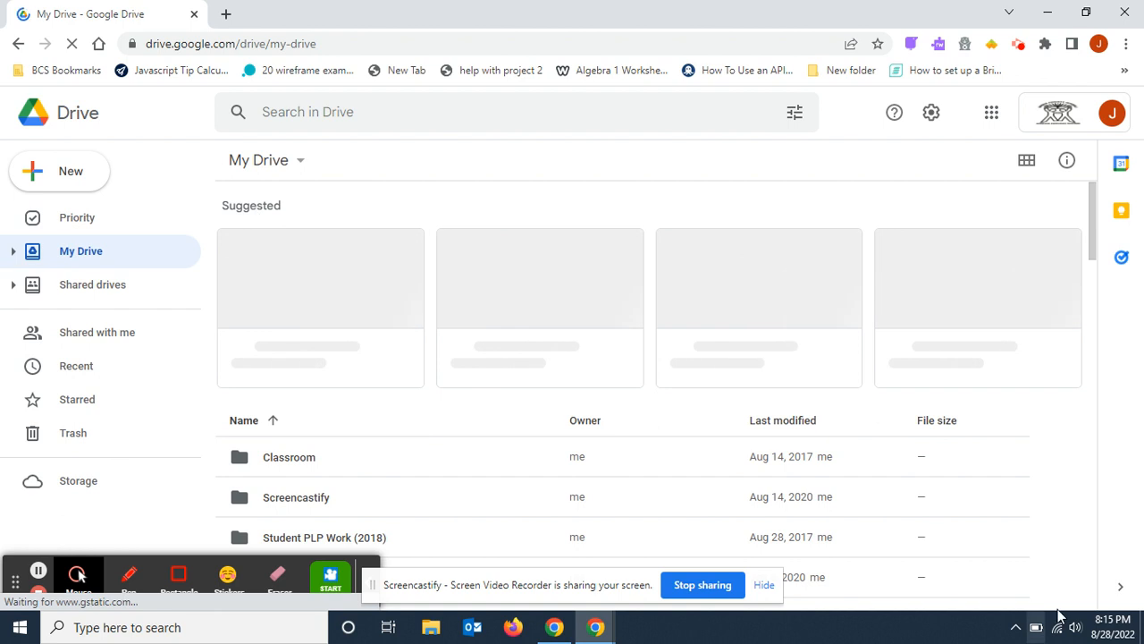
Create a new blank Google Sheets spreadsheet in My Drive.
click(72, 172)
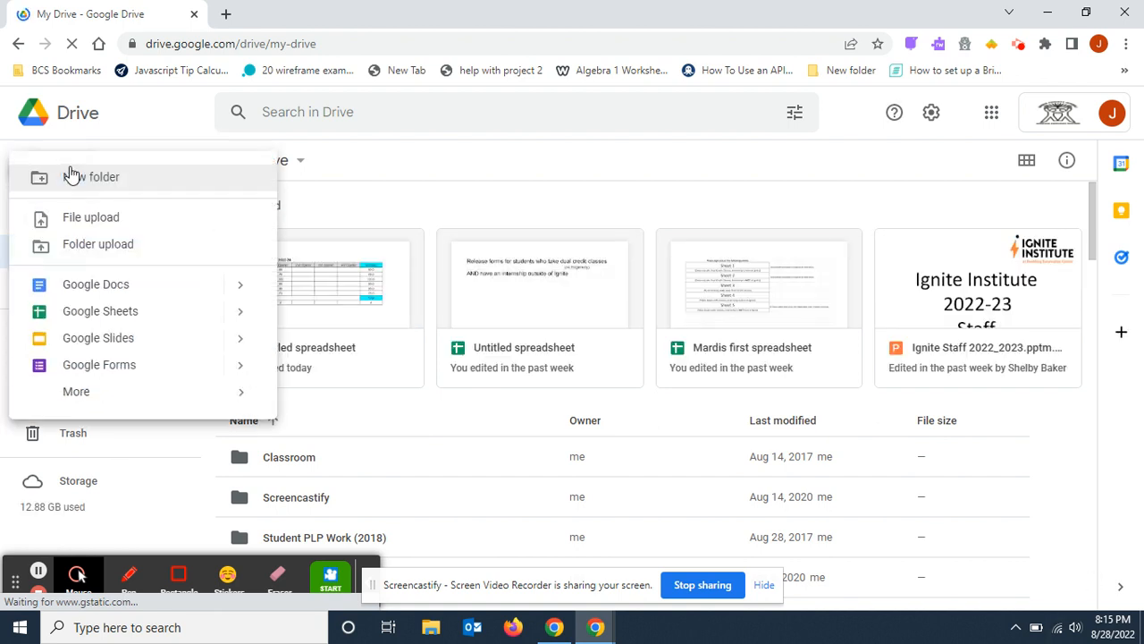
mouse_move(236, 315)
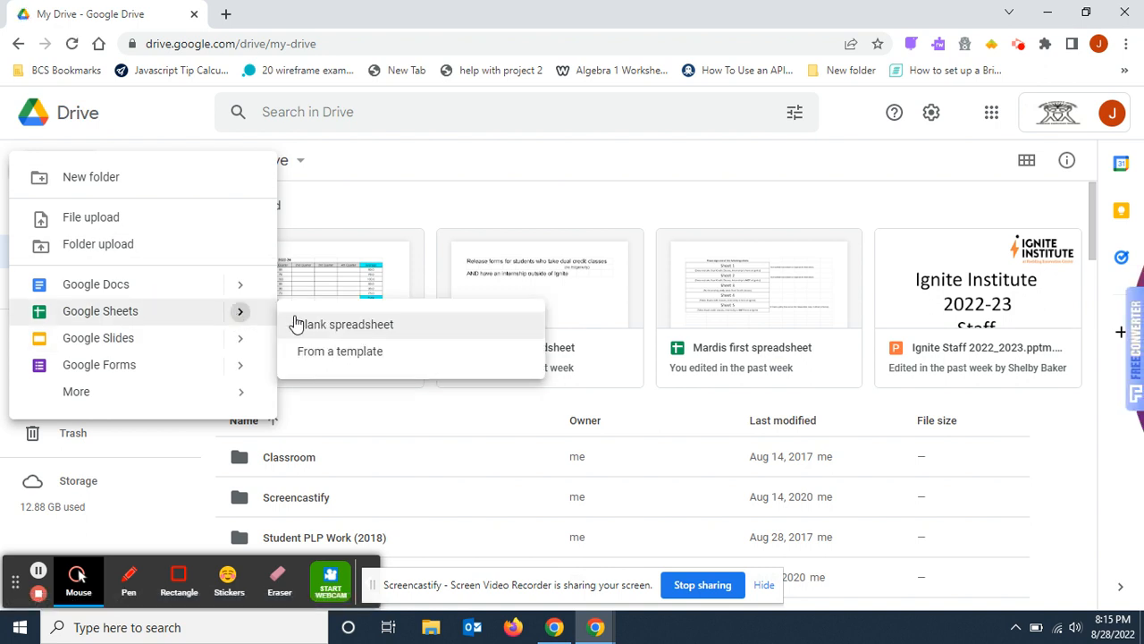
click(324, 331)
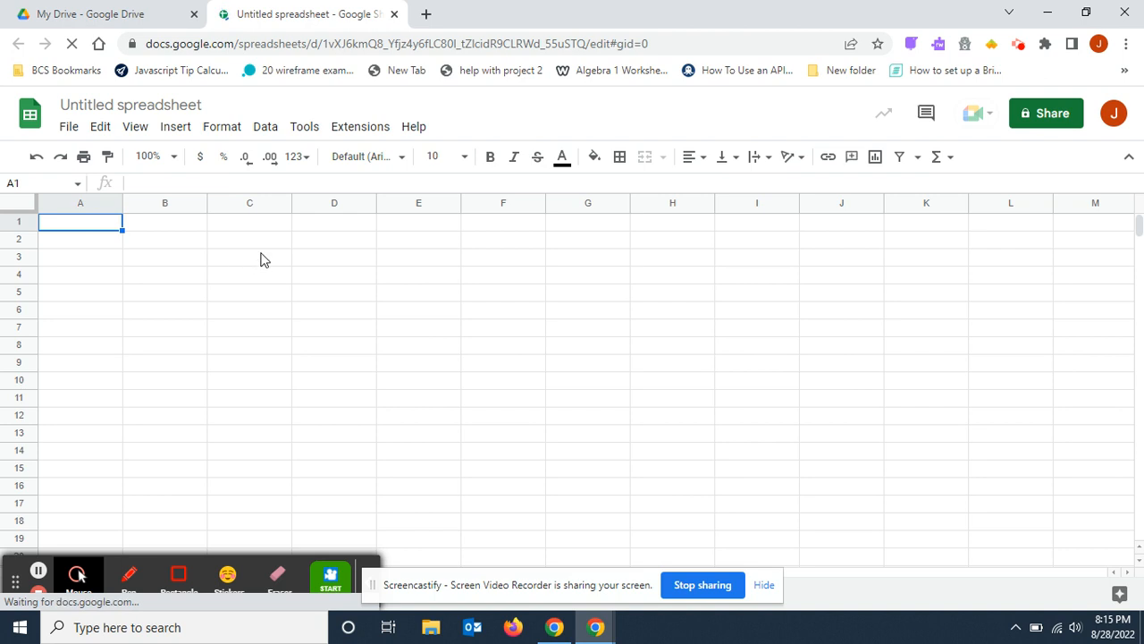
Enter the course names English 3 in cell C3 and Chemistry in cell C4.
click(249, 261)
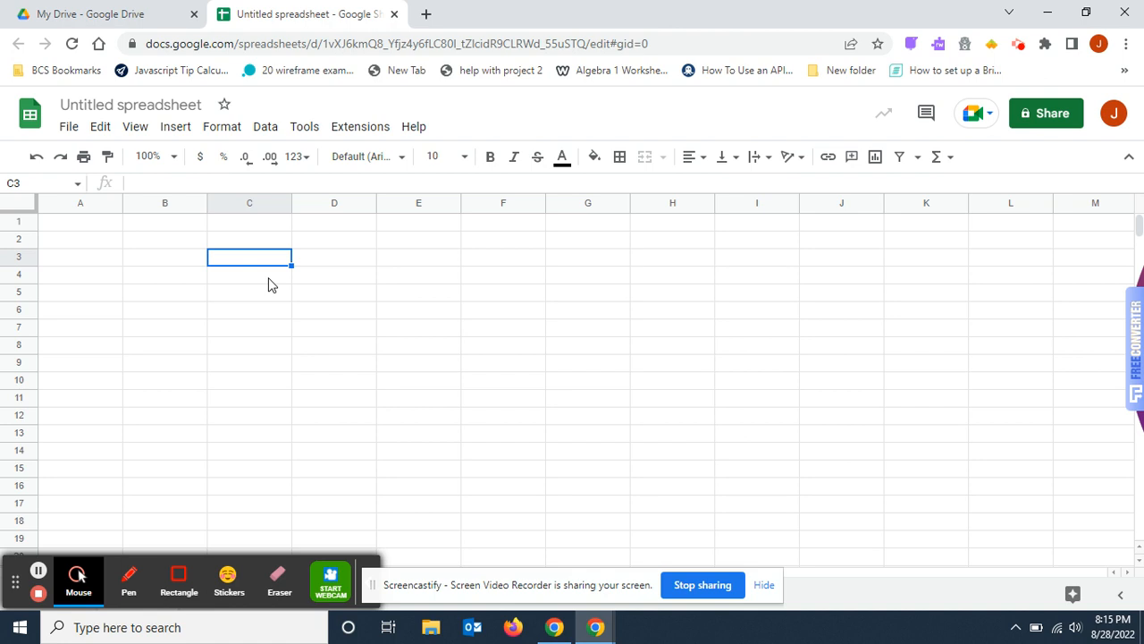
text(Eng 3)
key(BackSpace)
key(BackSpace)
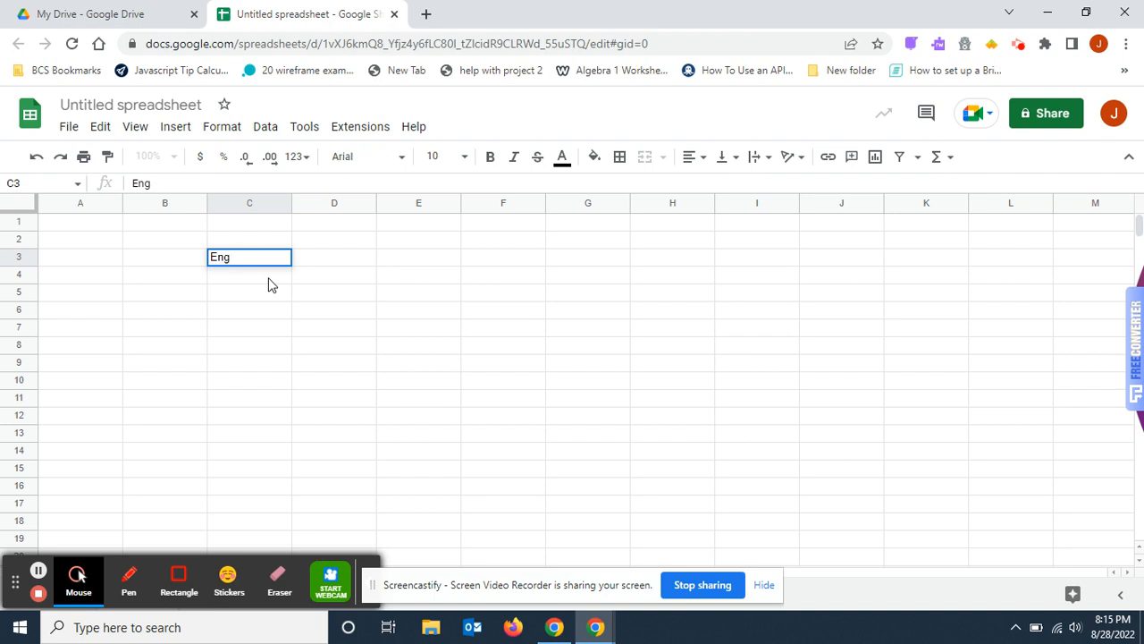
text(lish 3)
key(Return)
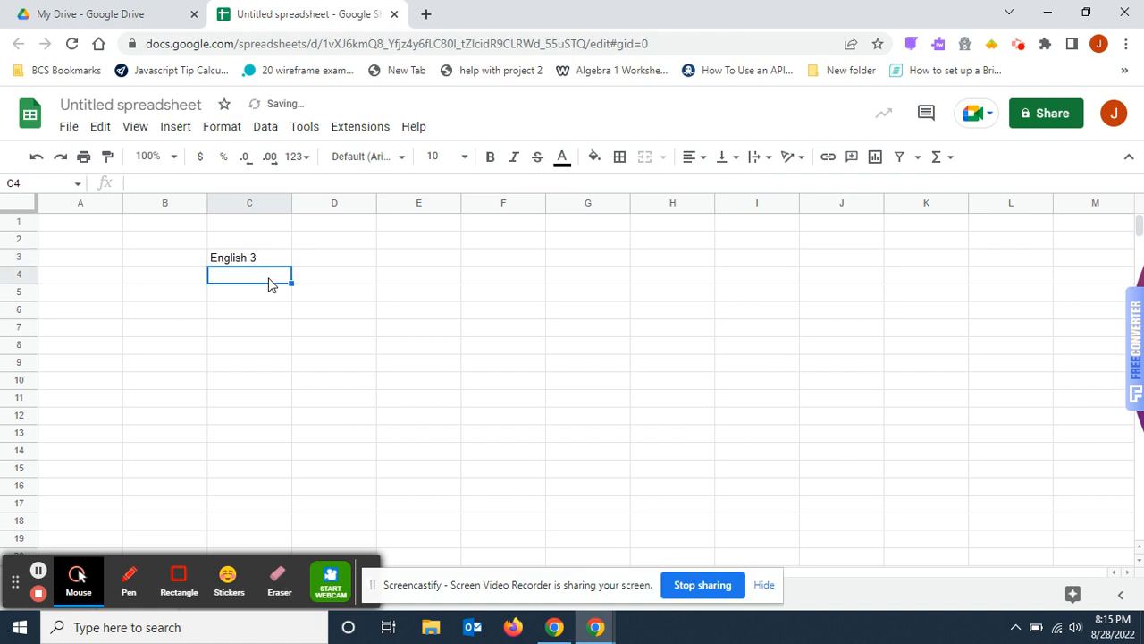
text(Chemistry)
key(Return)
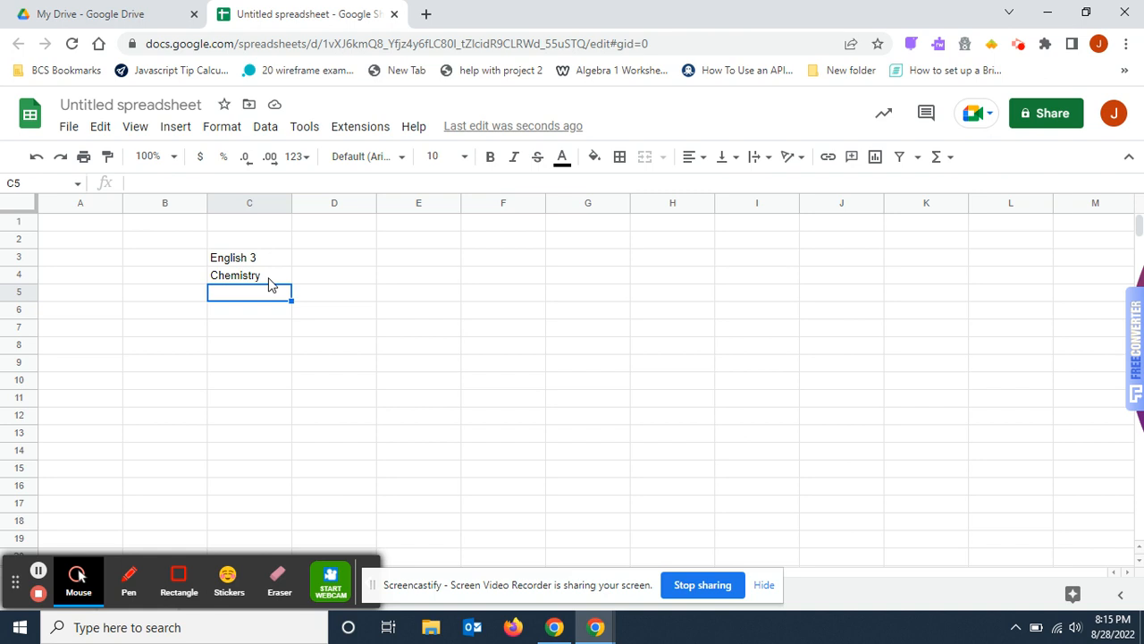
Continue the course list with Spanish 3, Algebra 2, History and CIM in cells C5 through C8.
text(Spanis)
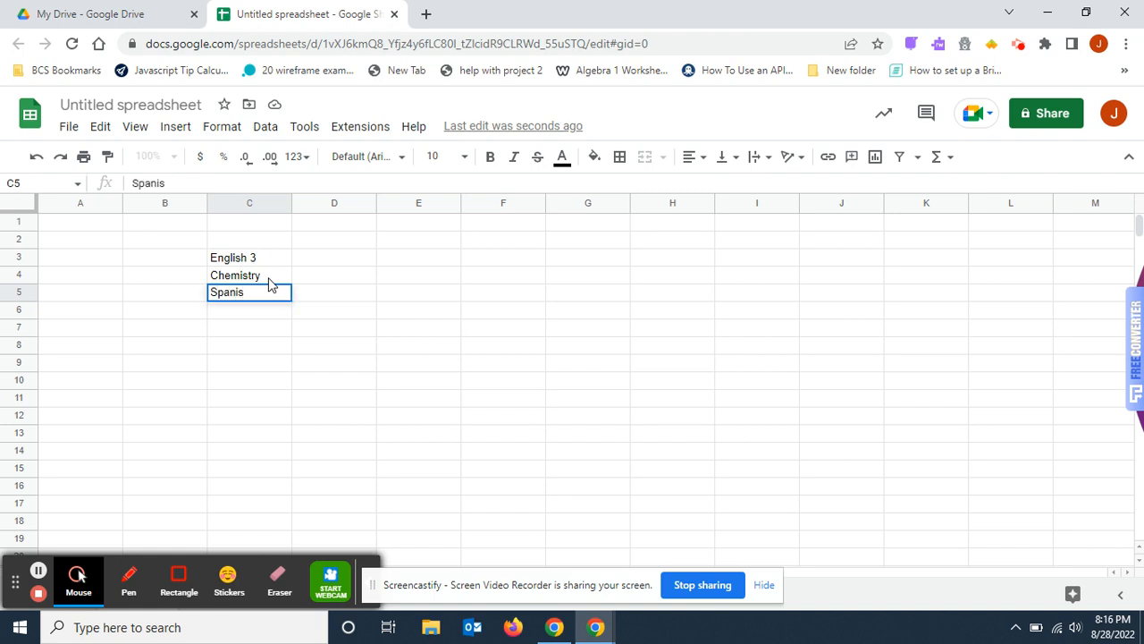
text(h 3)
key(Return)
text(Algeb)
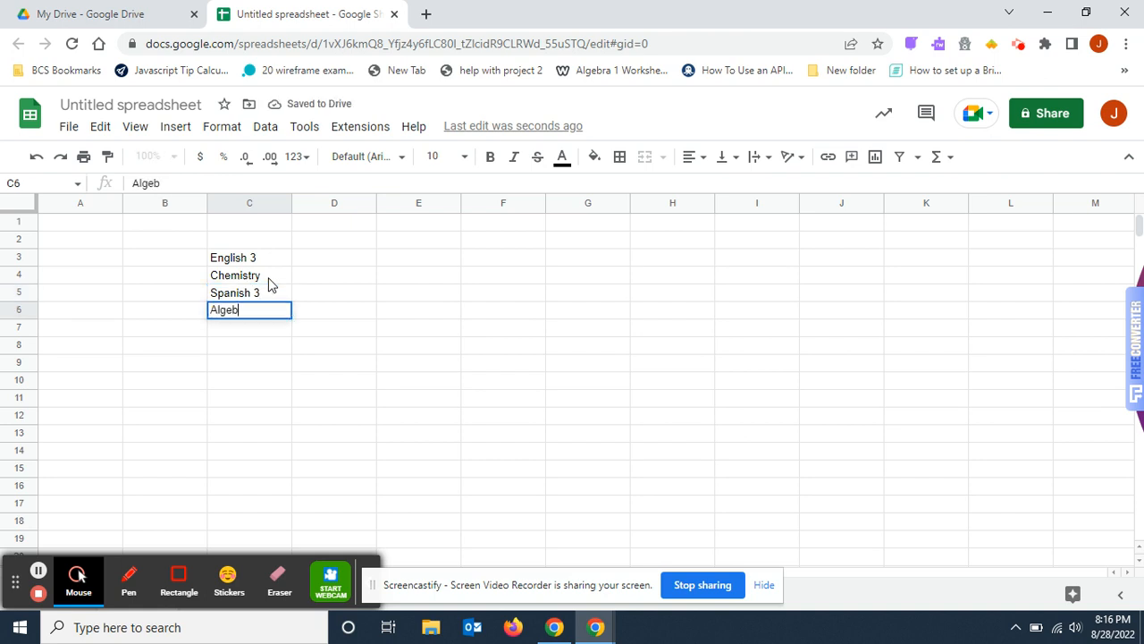
text(ra 2)
key(Return)
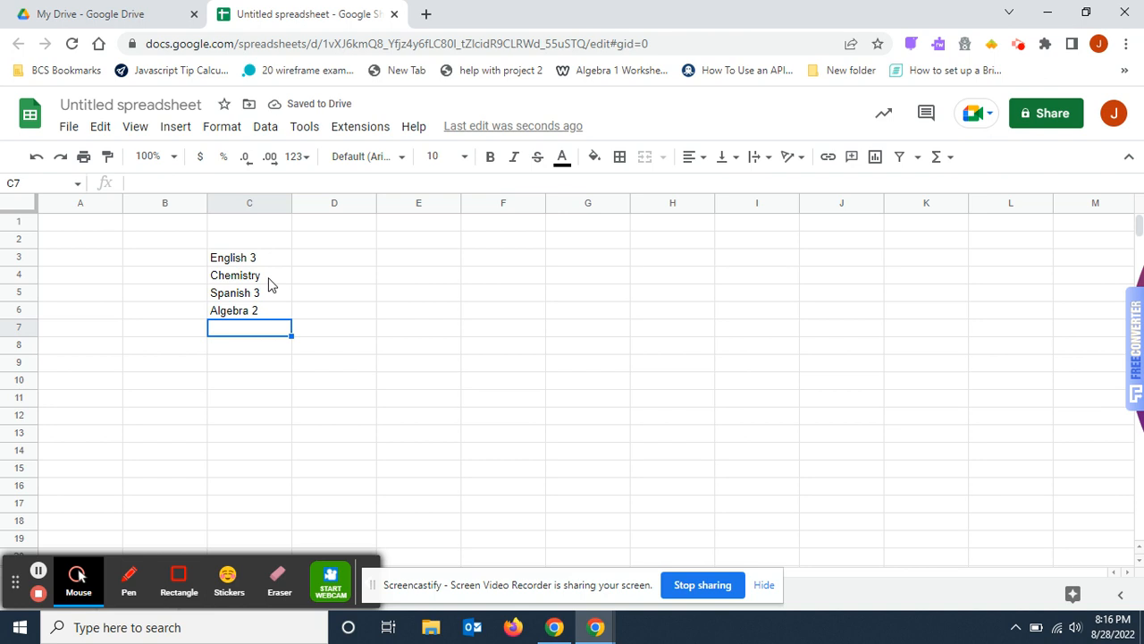
text(History)
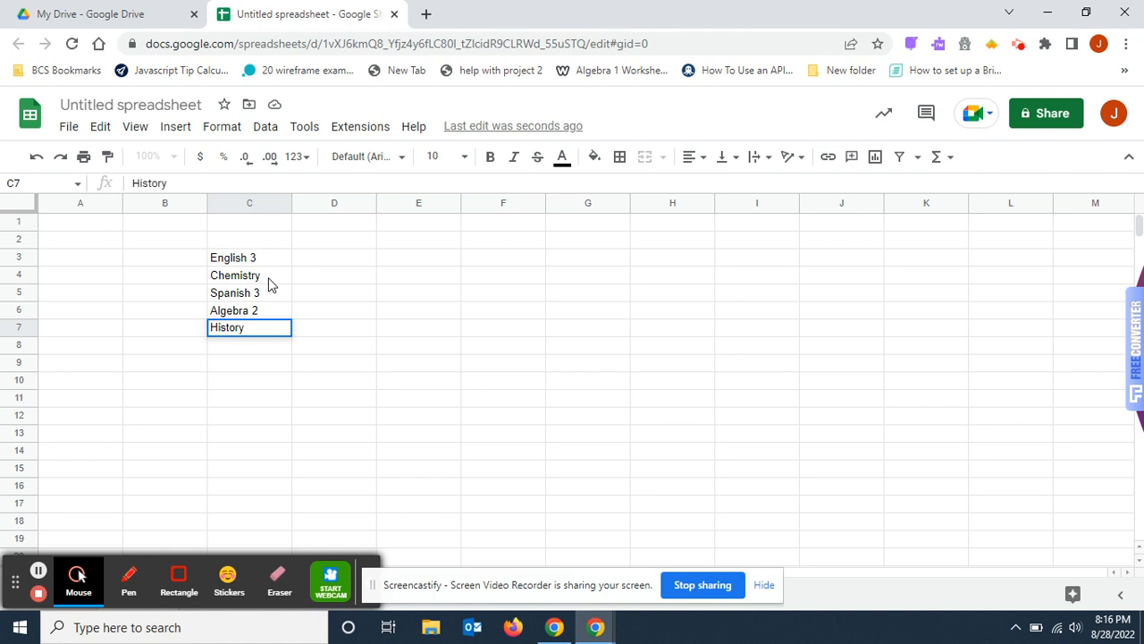
key(Return)
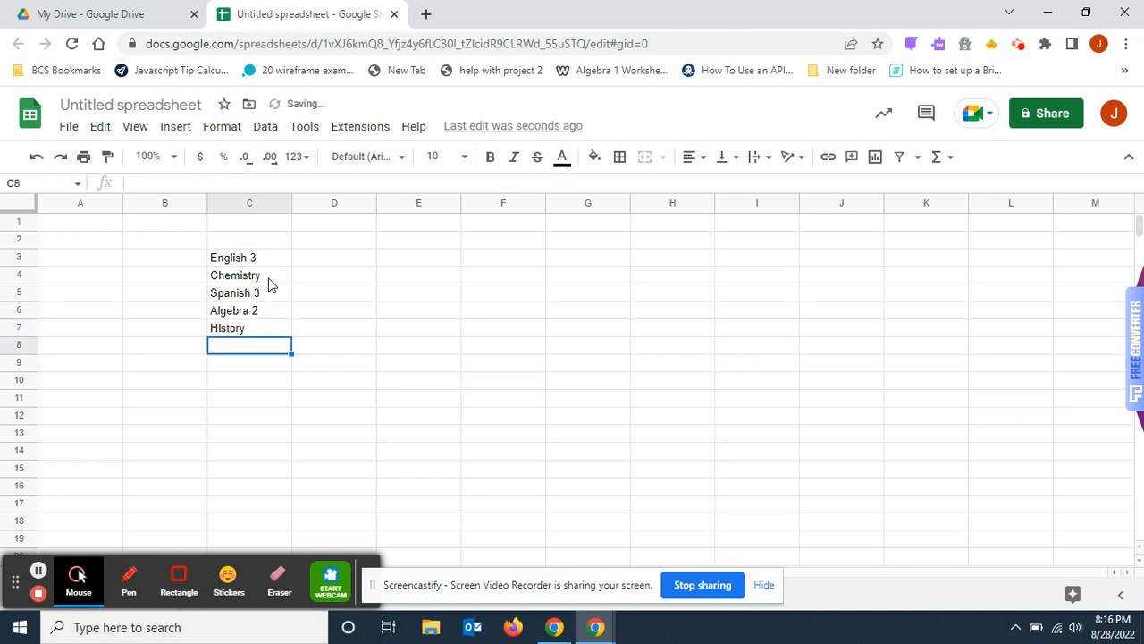
text(CIM)
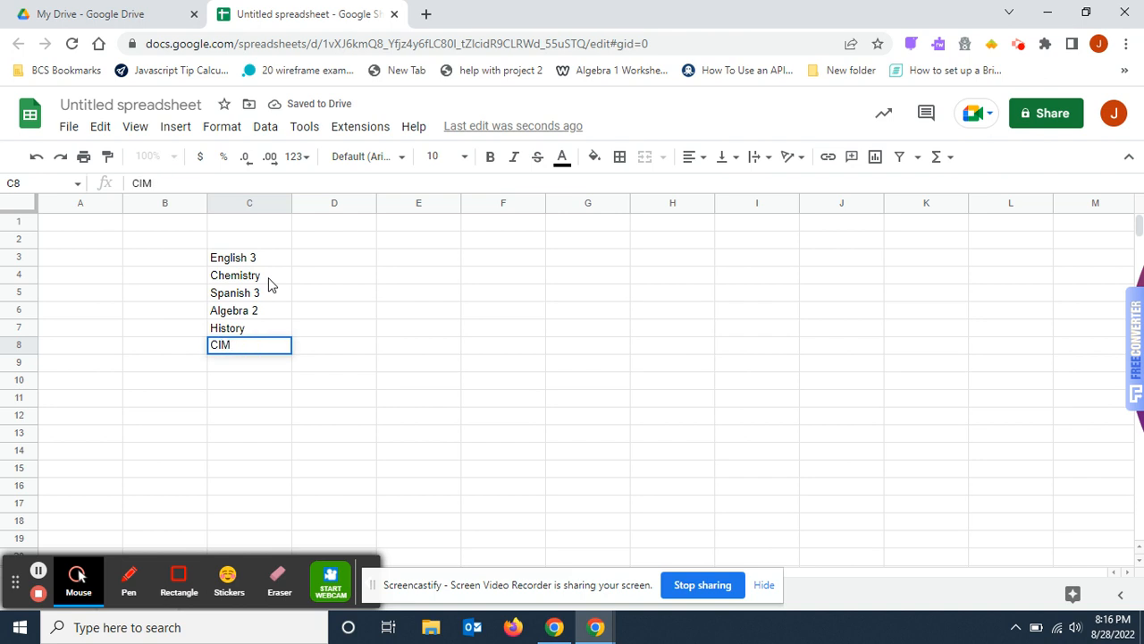
click(301, 403)
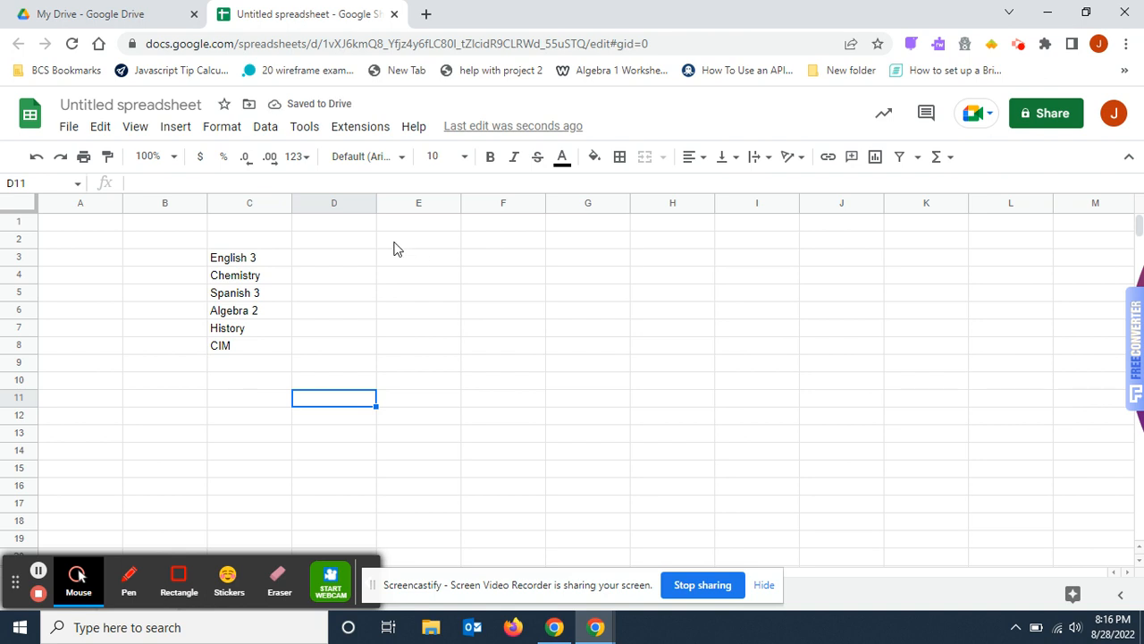
Enter the heading "1st Quarter" in cell D2 and fill it across through G2.
click(340, 243)
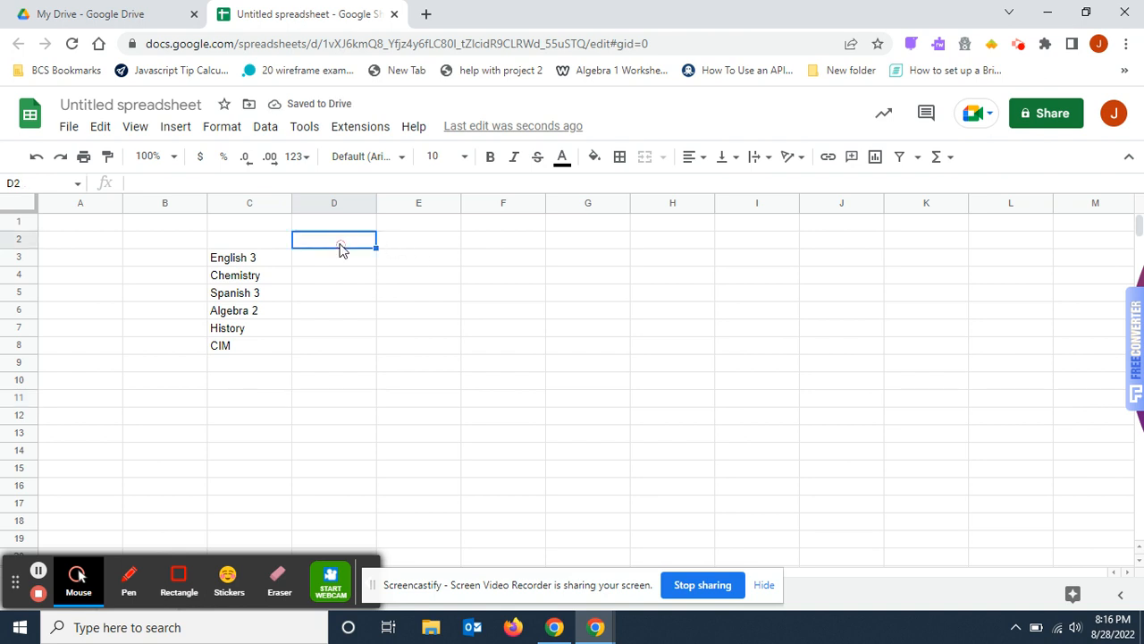
text(1)
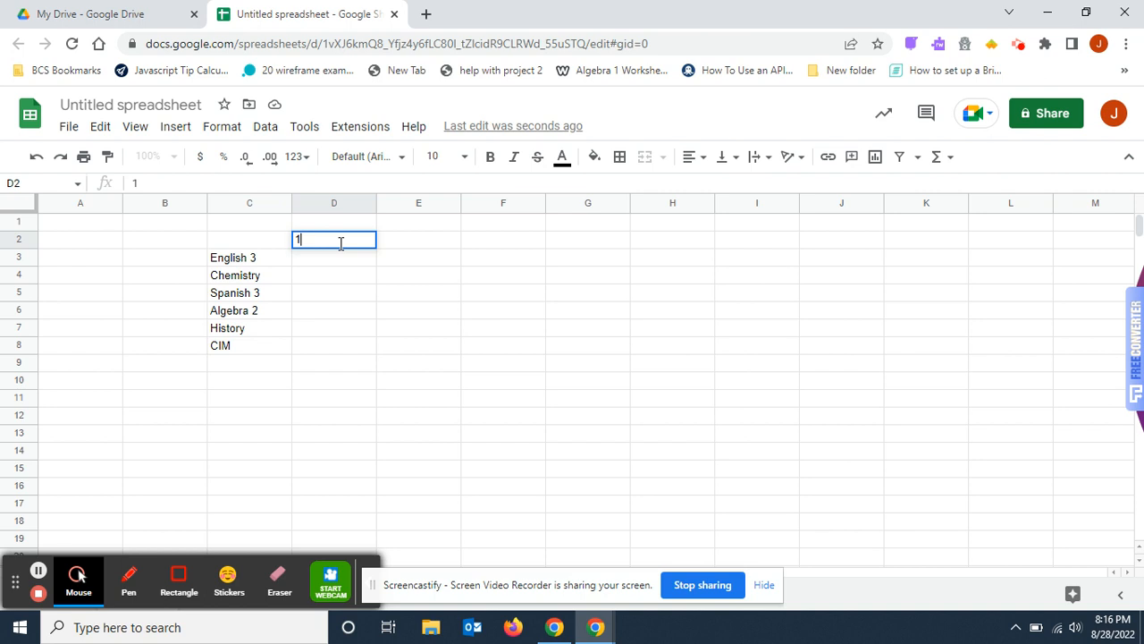
text( st Quarter)
click(299, 240)
key(Delete)
click(353, 320)
click(345, 244)
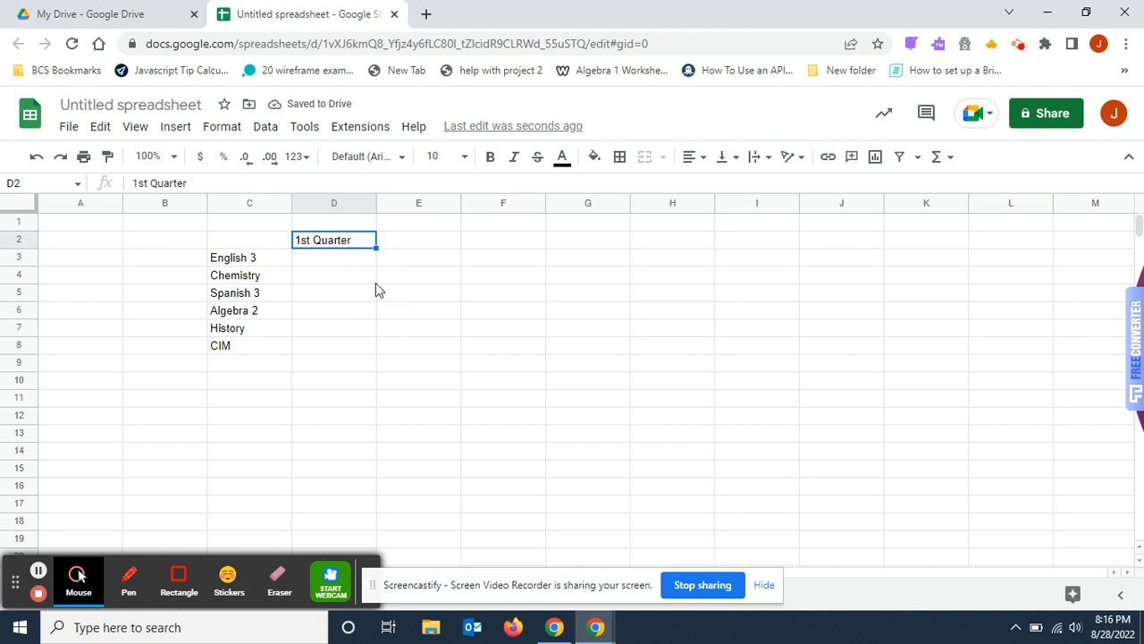
drag(376, 249, 593, 245)
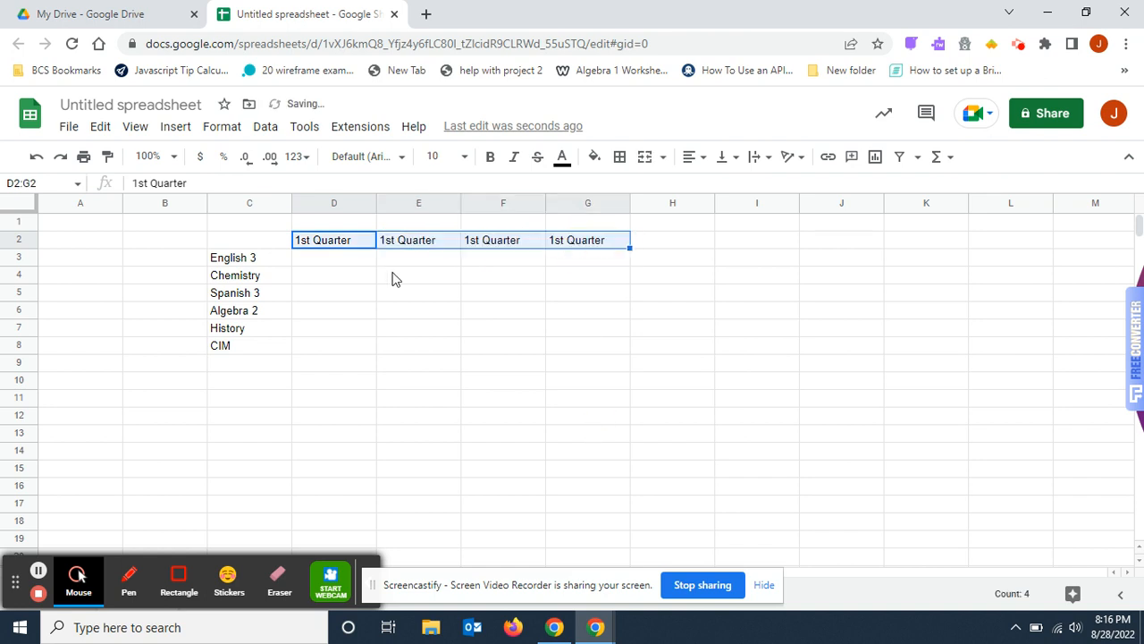
Change the heading in cell E2 to "2nd Quarter".
click(412, 317)
click(384, 242)
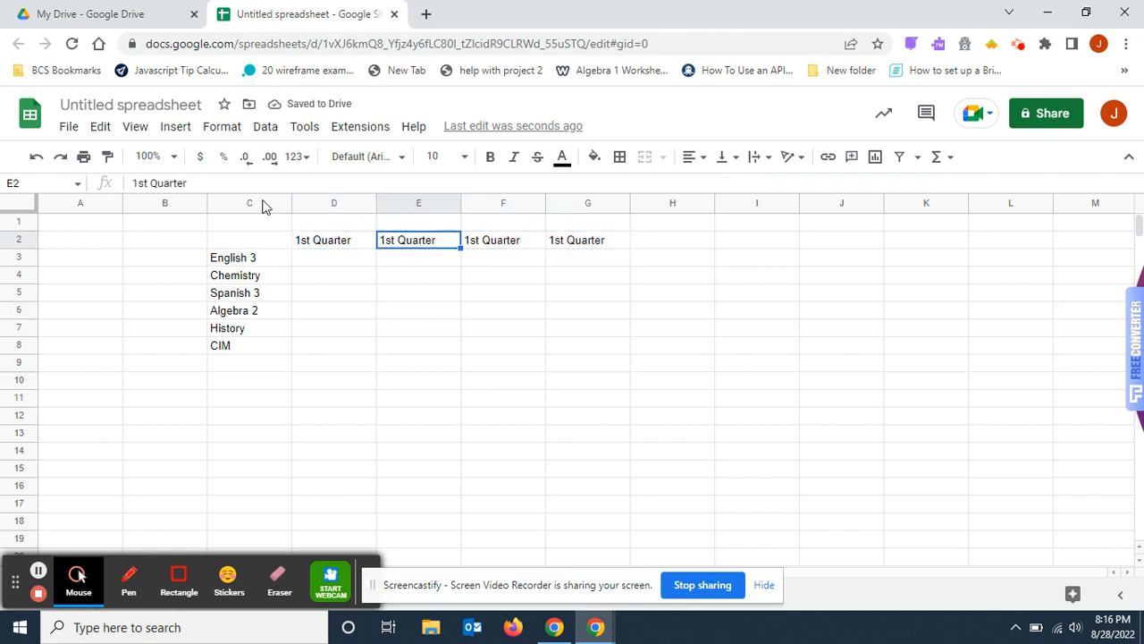
drag(132, 182, 148, 182)
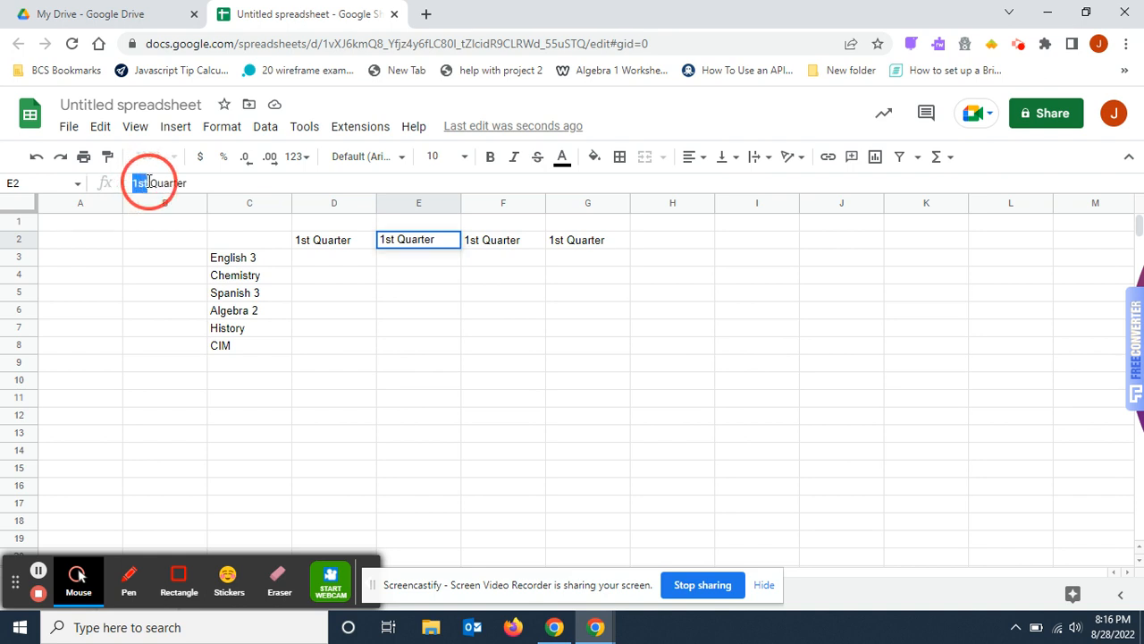
text(2n)
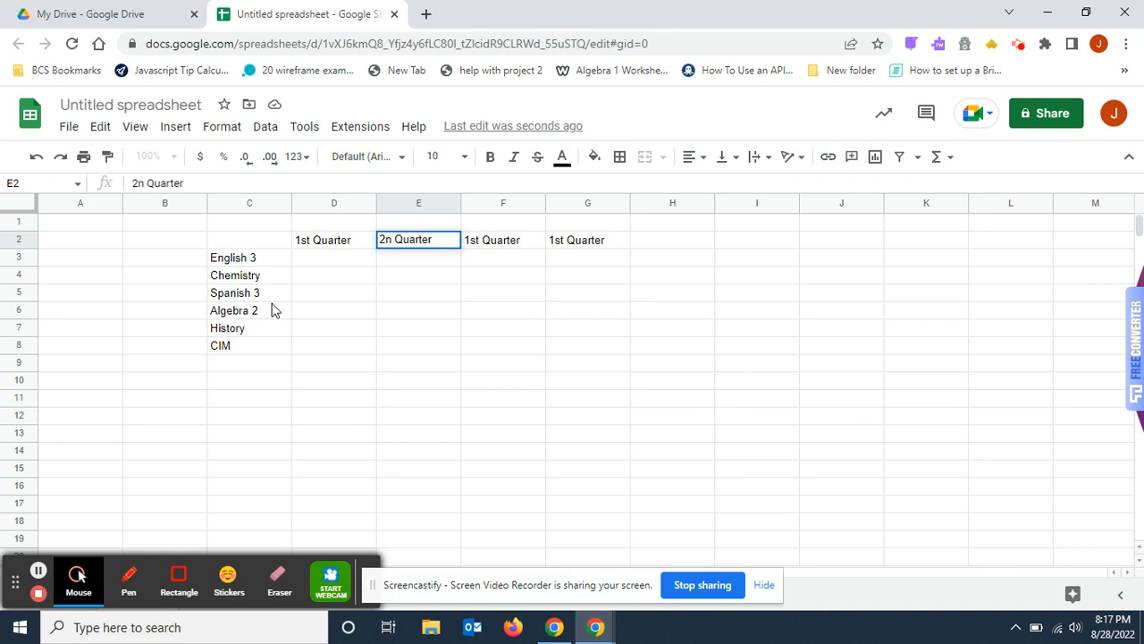
text(d)
click(494, 333)
Change the headings in cells F2 and G2 to "3rd Quarter" and "4th Quarter".
click(499, 242)
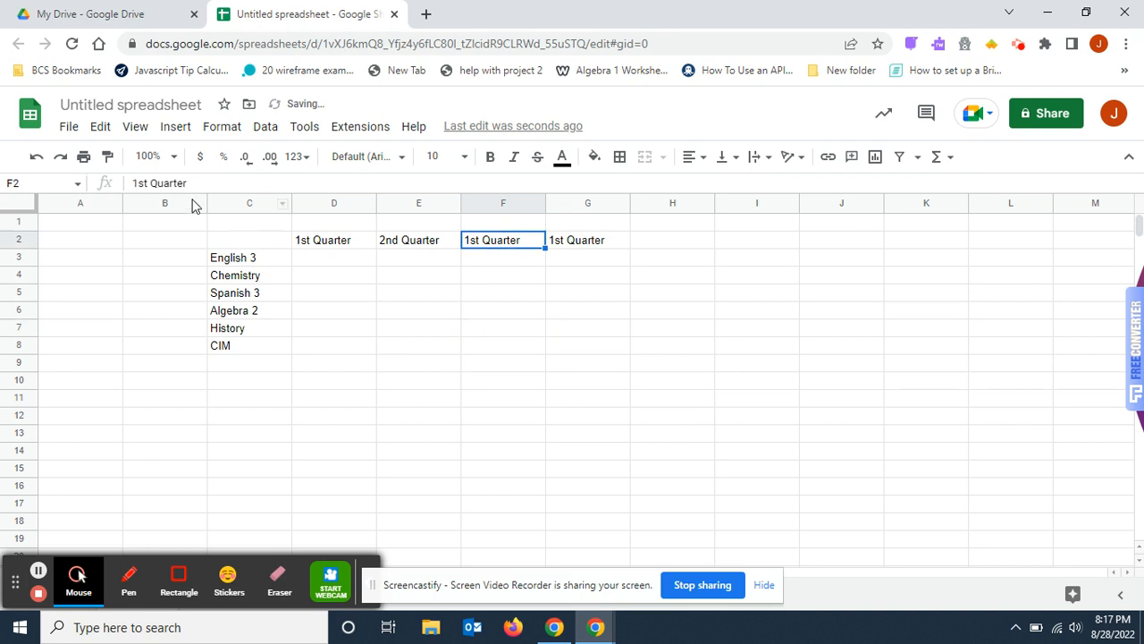
double_click(140, 183)
text(3rd)
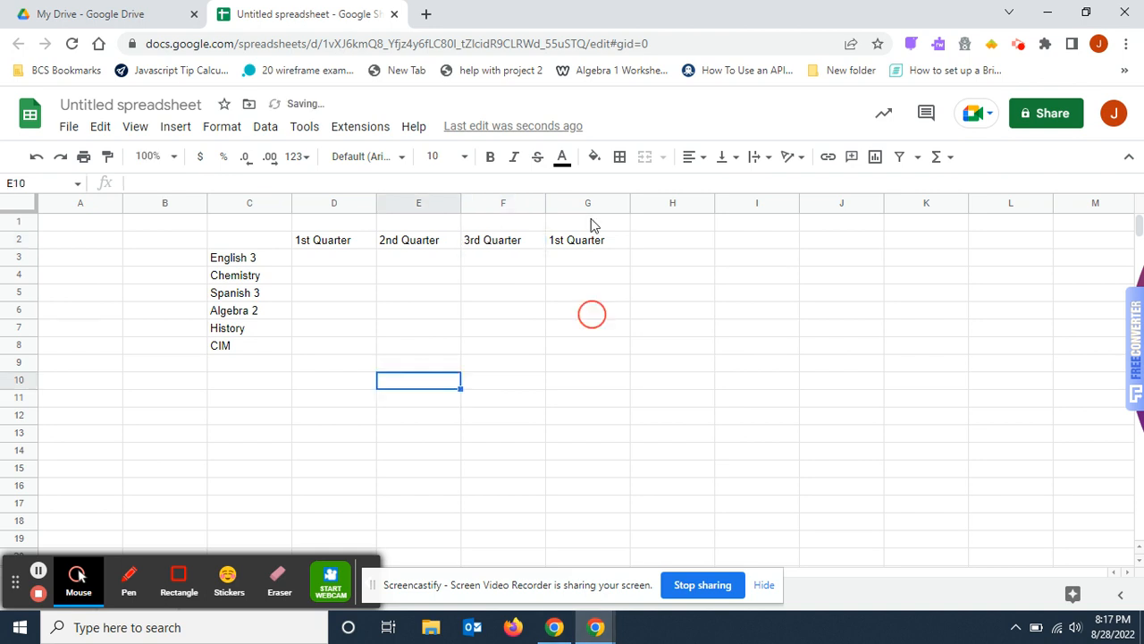
click(582, 241)
click(141, 182)
drag(141, 182, 149, 182)
text(4th)
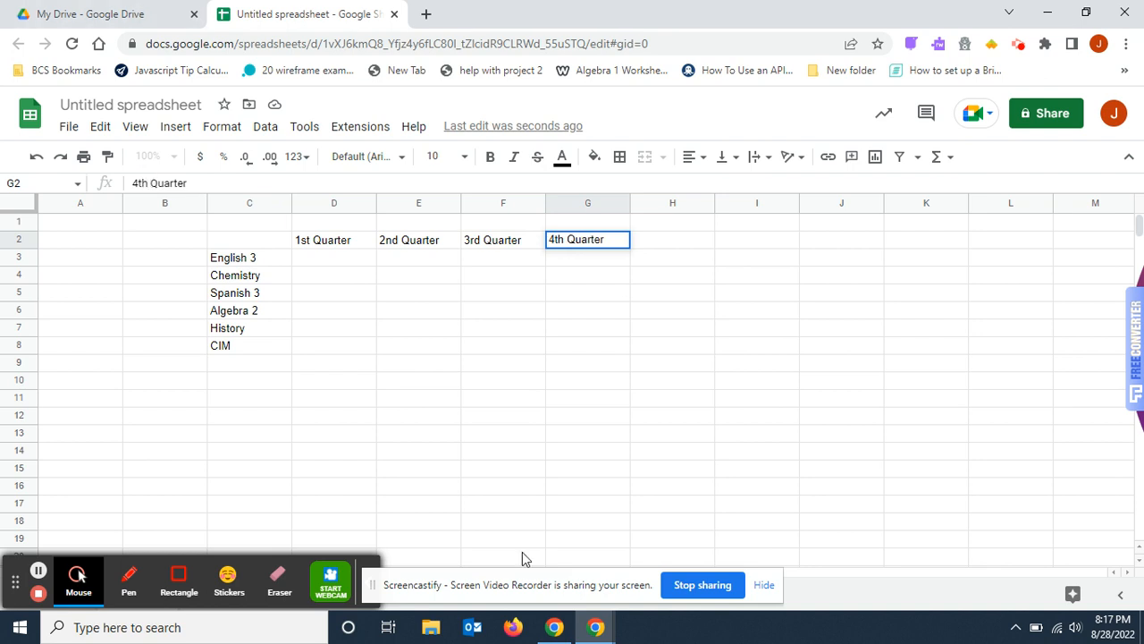
click(436, 477)
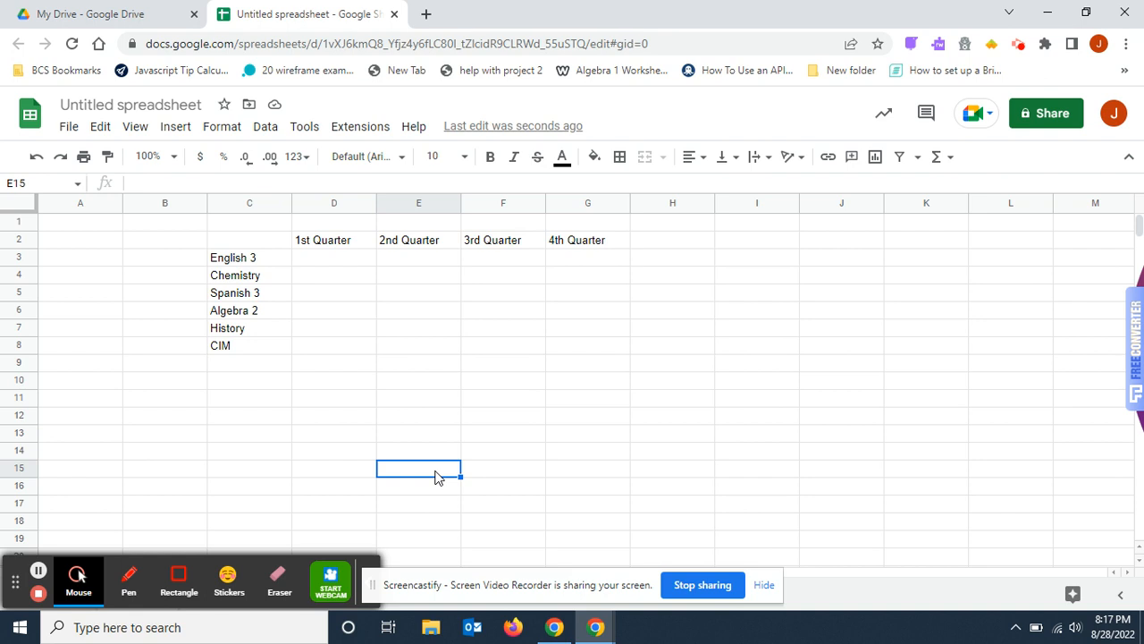
Enter the 1st Quarter grades 90 for English 3, 75 for Chemistry, 70 for Spanish 3 and 72 for Algebra 2.
click(351, 266)
text(90)
key(Return)
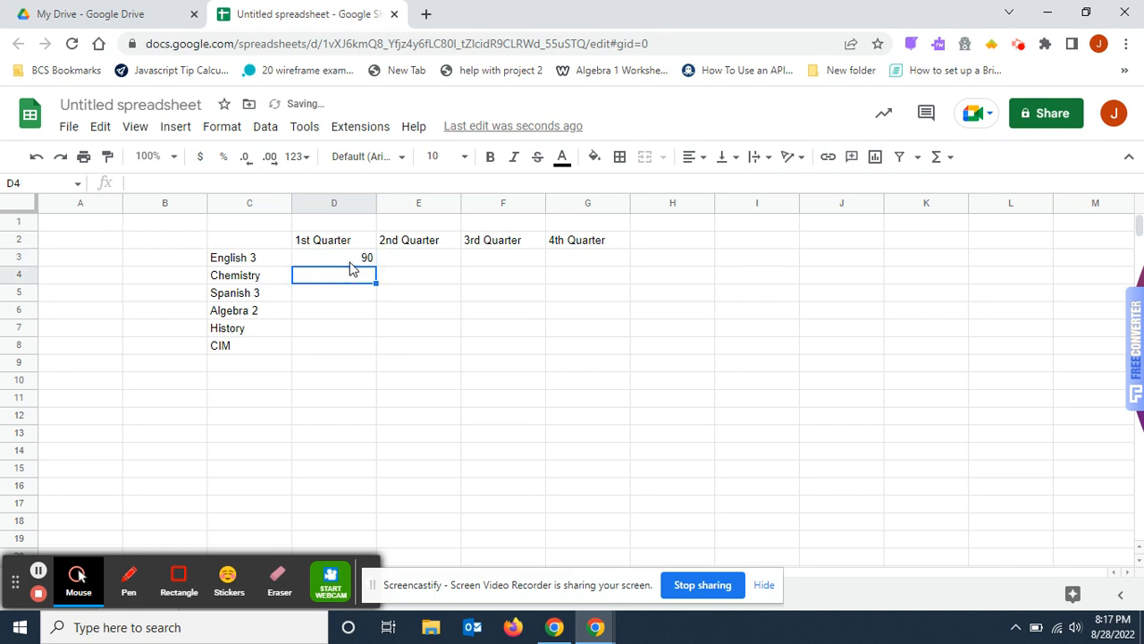
text(75)
key(Return)
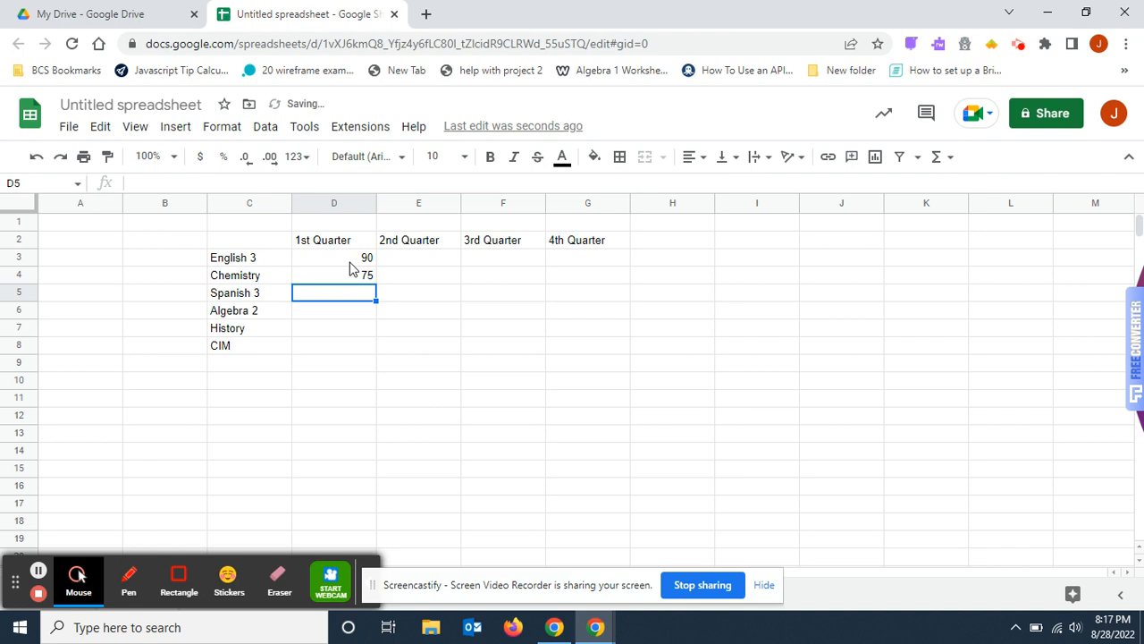
text(70)
key(Return)
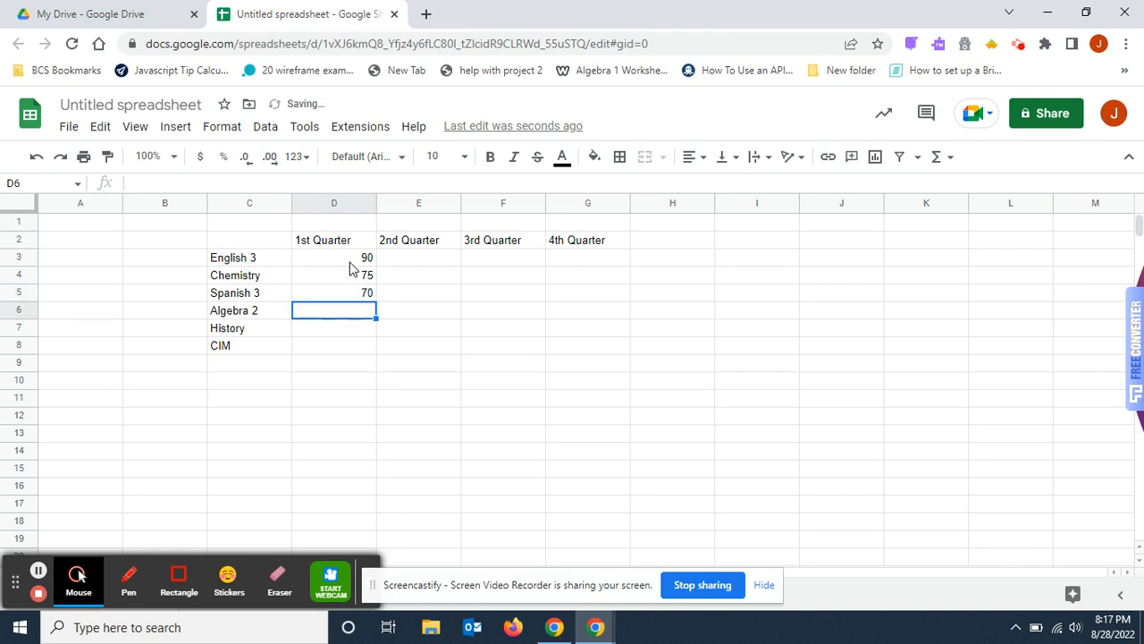
text(72)
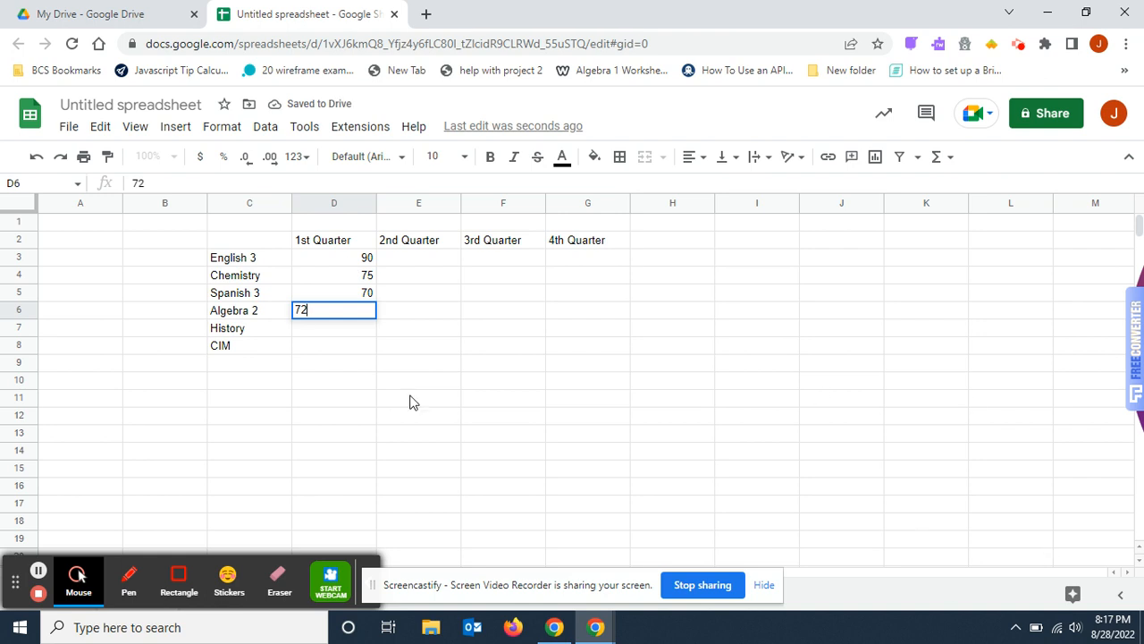
Enter the 1st Quarter grades 67 for History and 89 for CIM in cells D7 and D8.
click(347, 330)
text(2)
key(BackSpace)
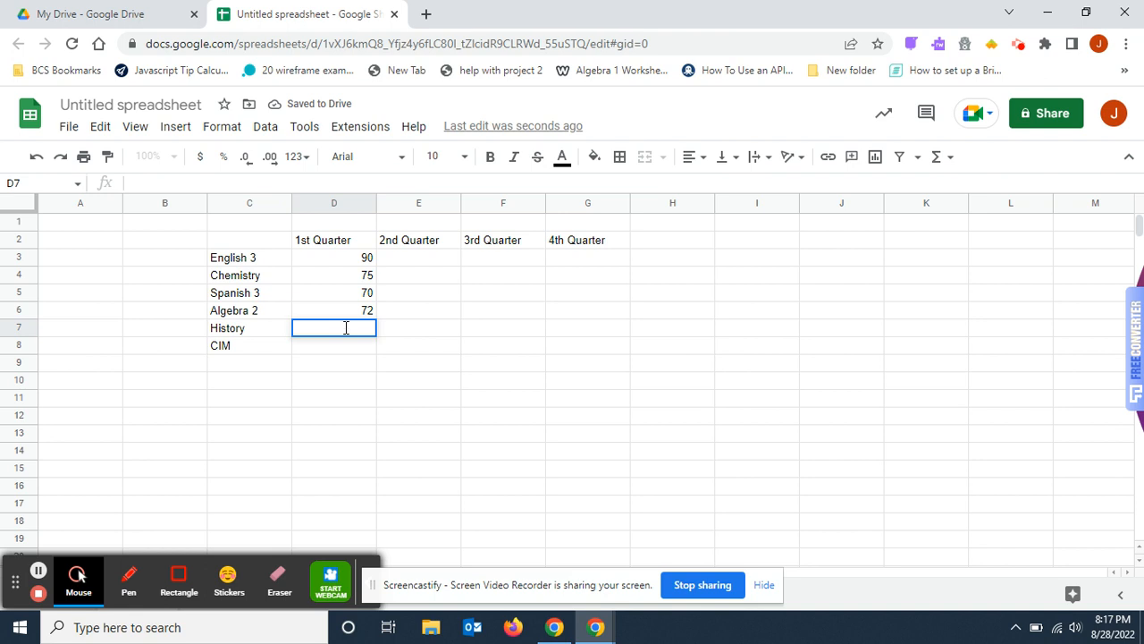
text(67)
click(353, 348)
text(89)
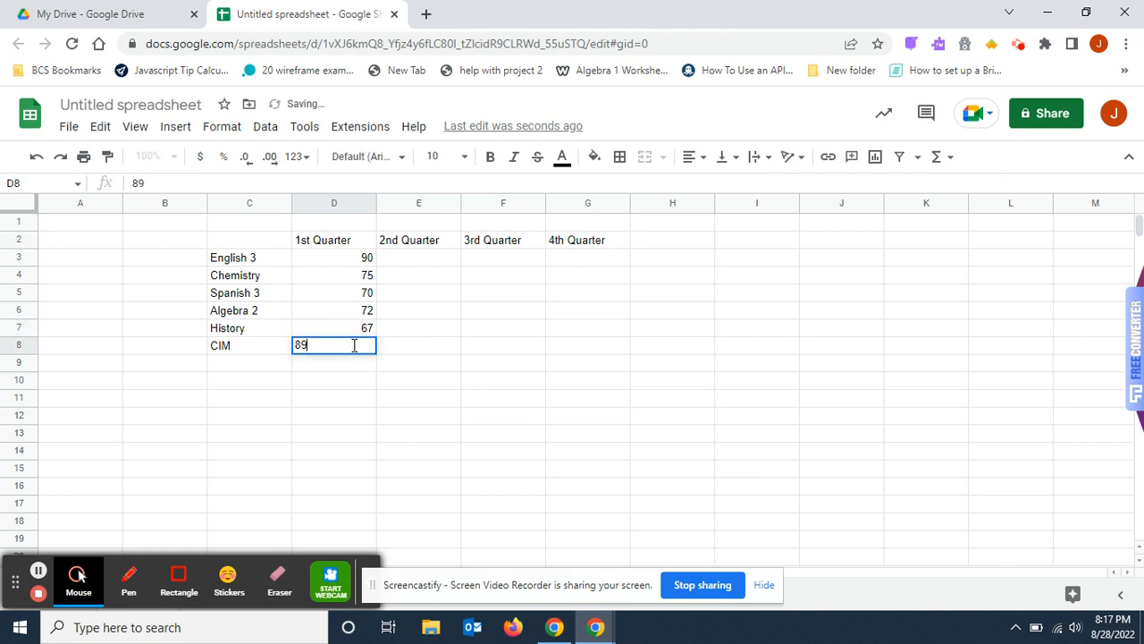
Enter the 2nd Quarter grades 74 for English 3, 89 for Chemistry and 89 for Spanish 3 in cells E3 to E5.
click(418, 259)
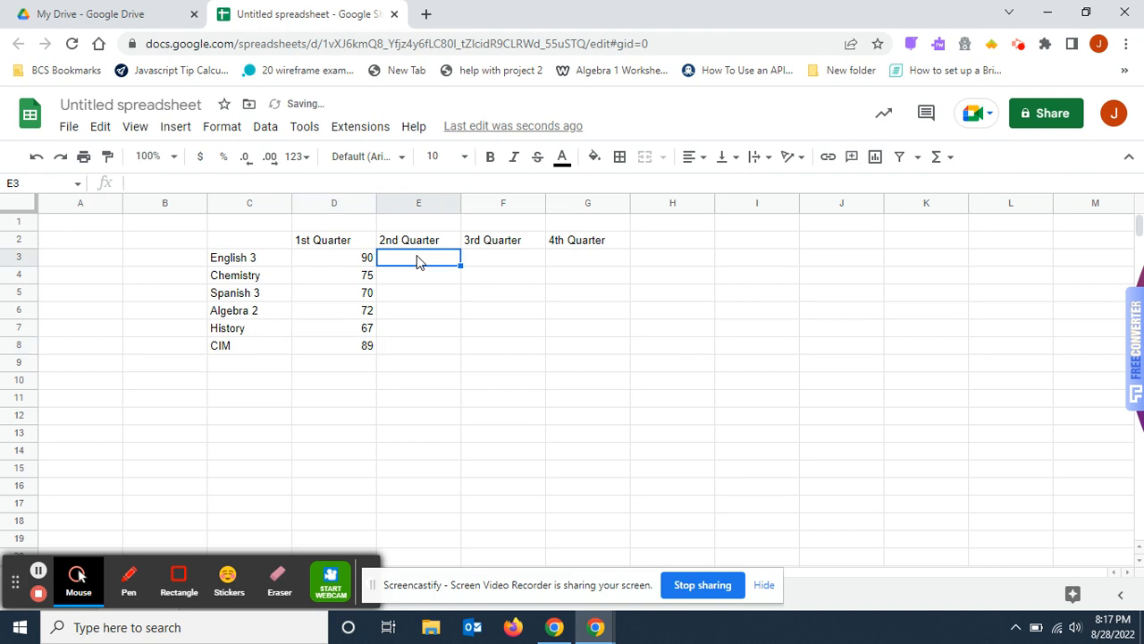
text(74)
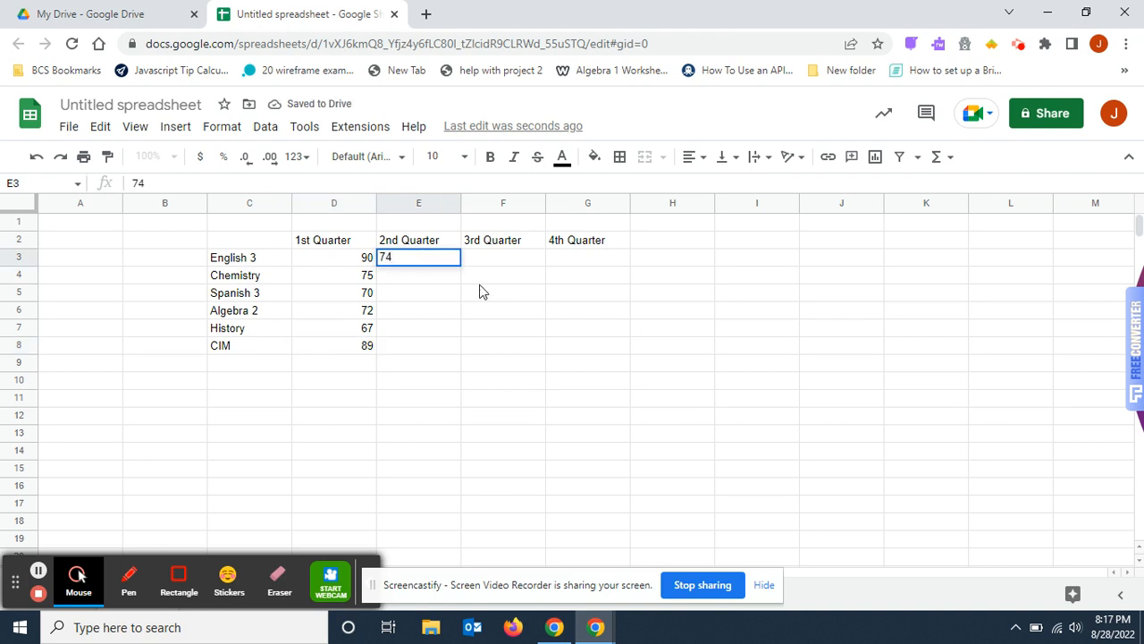
click(439, 278)
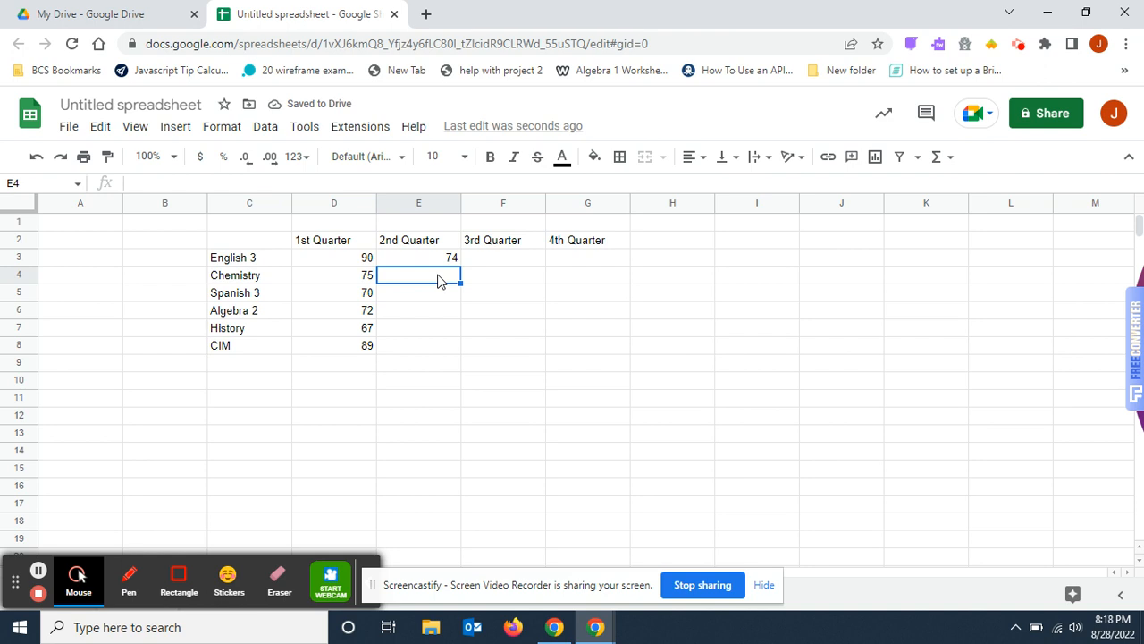
text(89)
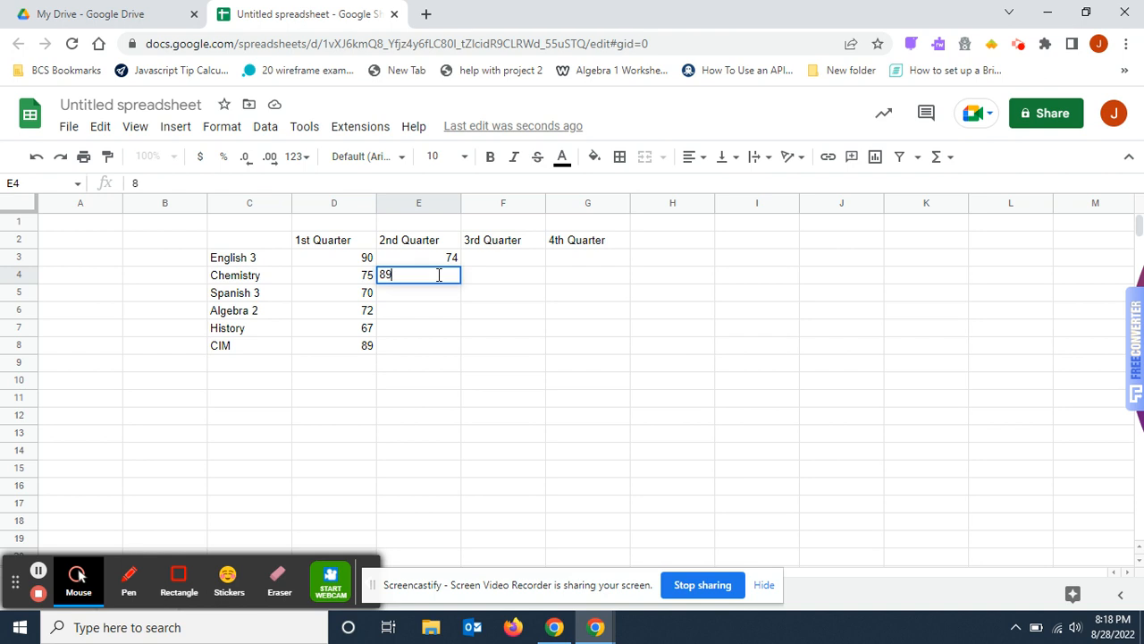
key(Return)
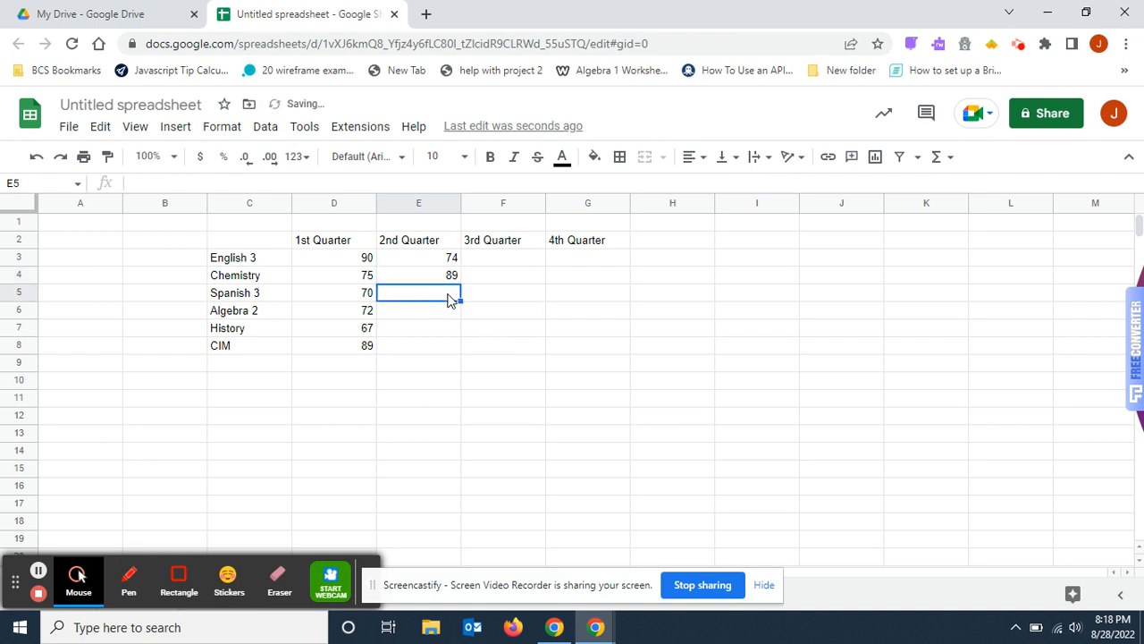
text(89)
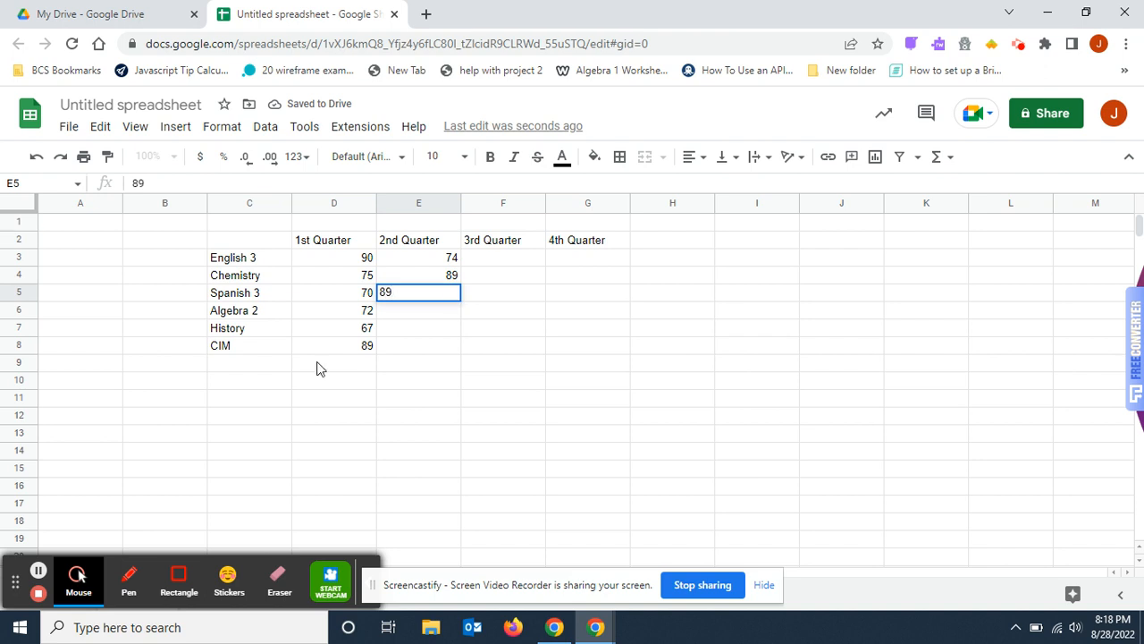
click(498, 331)
Enter the 2nd Quarter grades 78 for Algebra 2, 95 for History and 67 for CIM in cells E6 to E8.
click(431, 313)
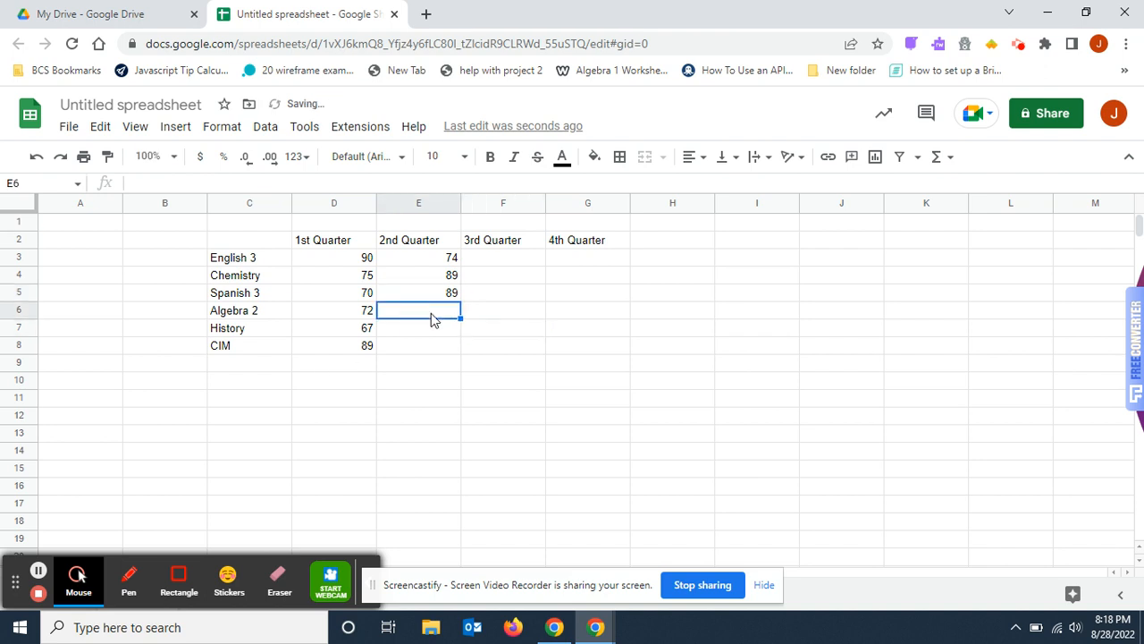
text(78)
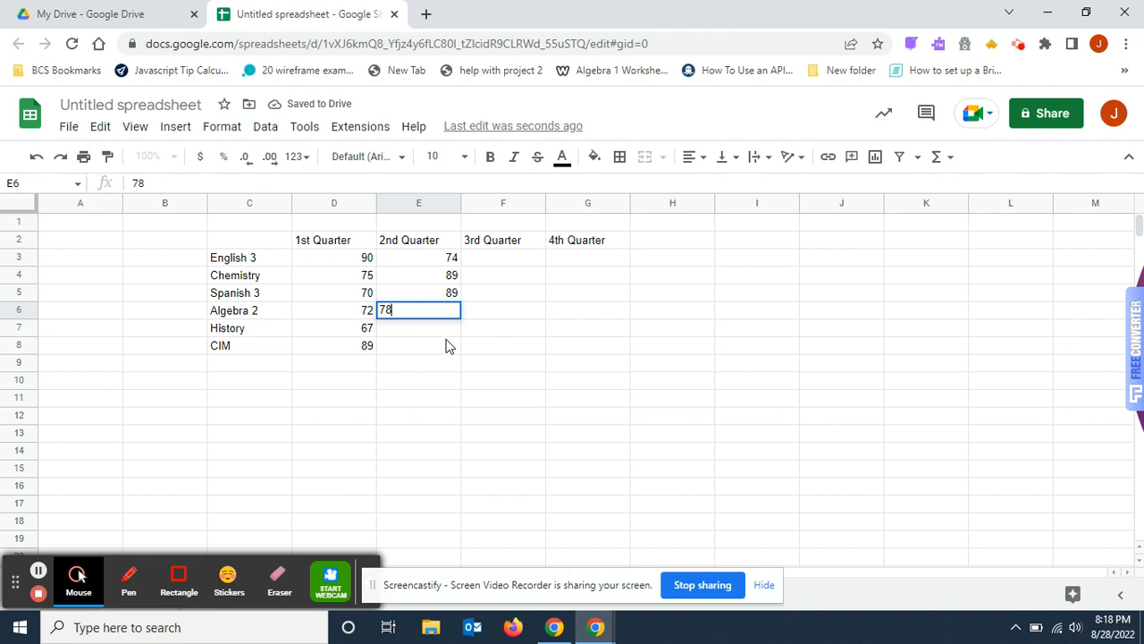
click(448, 332)
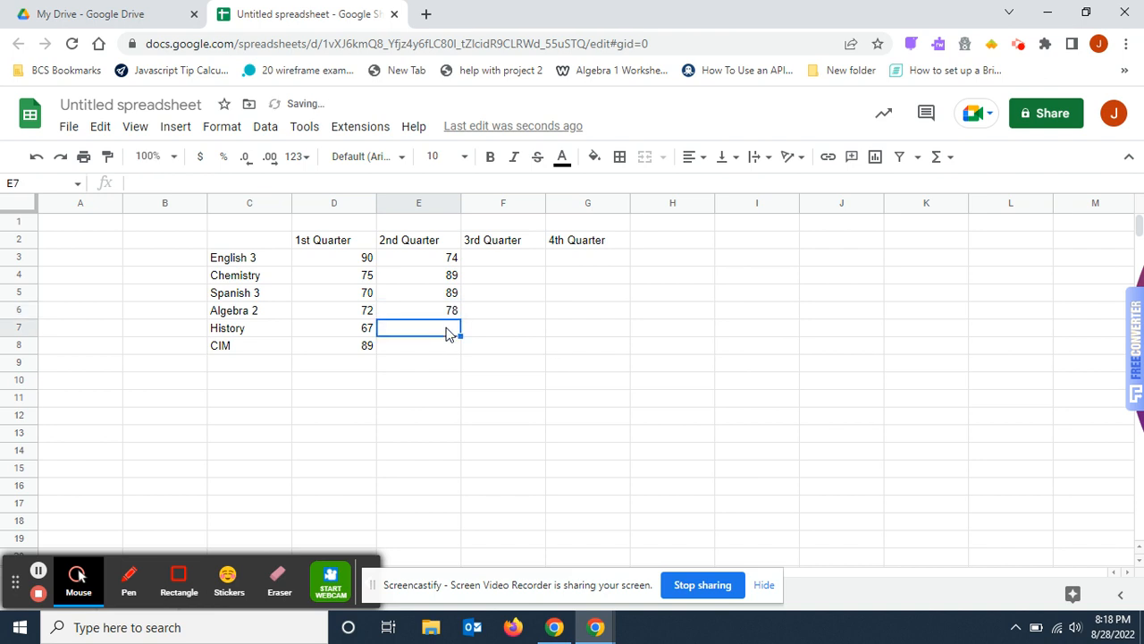
text(95)
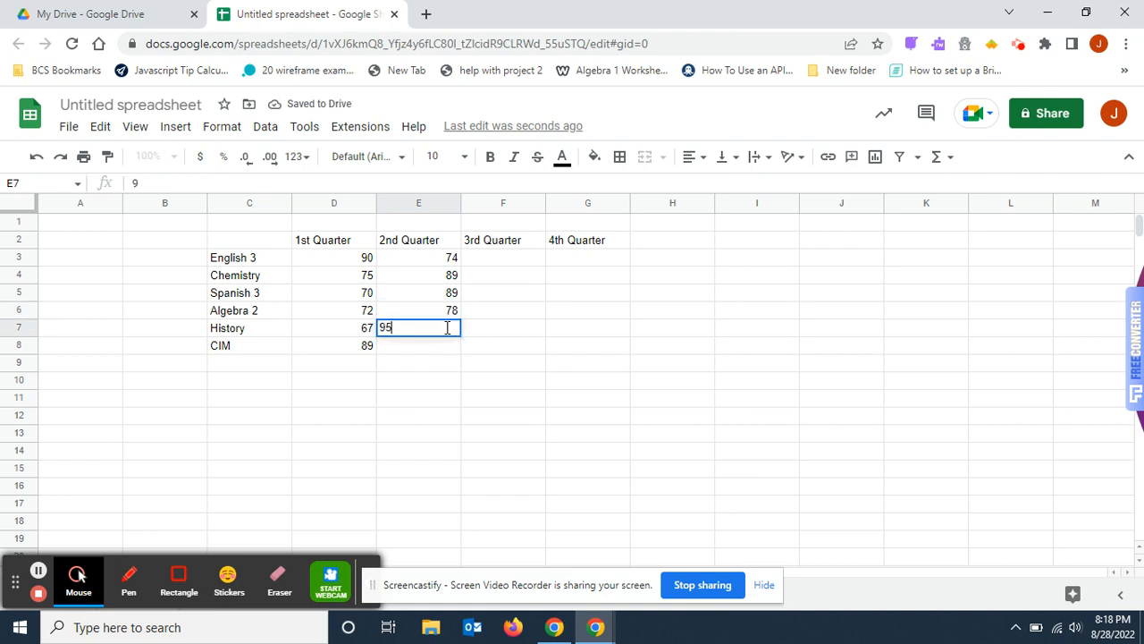
key(Return)
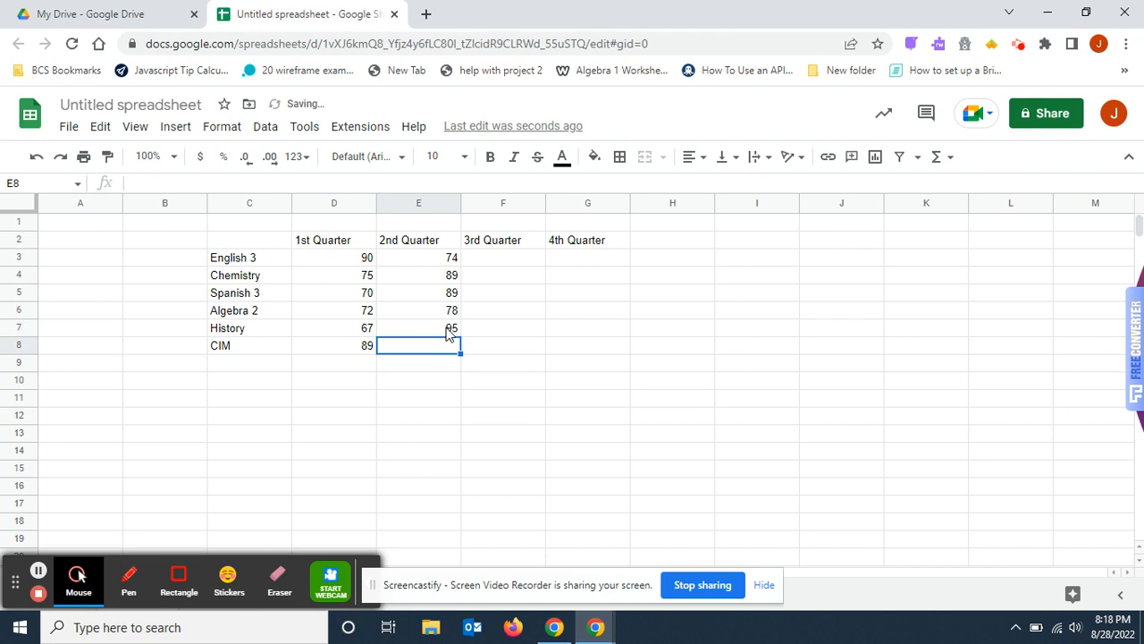
text(67)
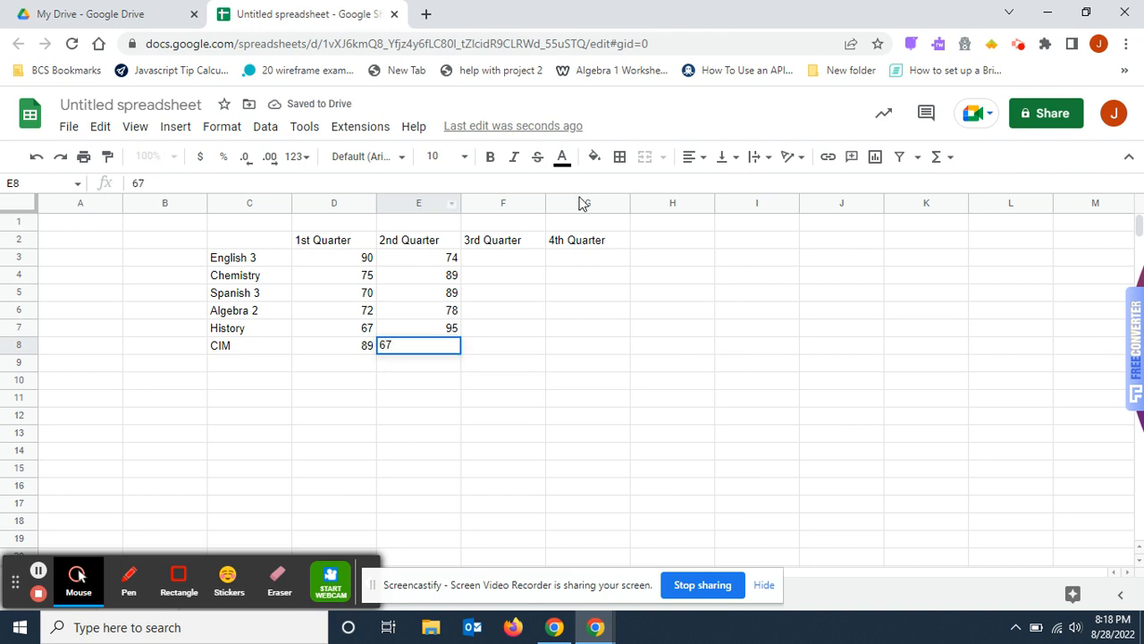
Enter the 3rd Quarter grades 100 for English 3, 98 for Chemistry and 78 for Spanish 3 in cells F3 to F5.
click(501, 262)
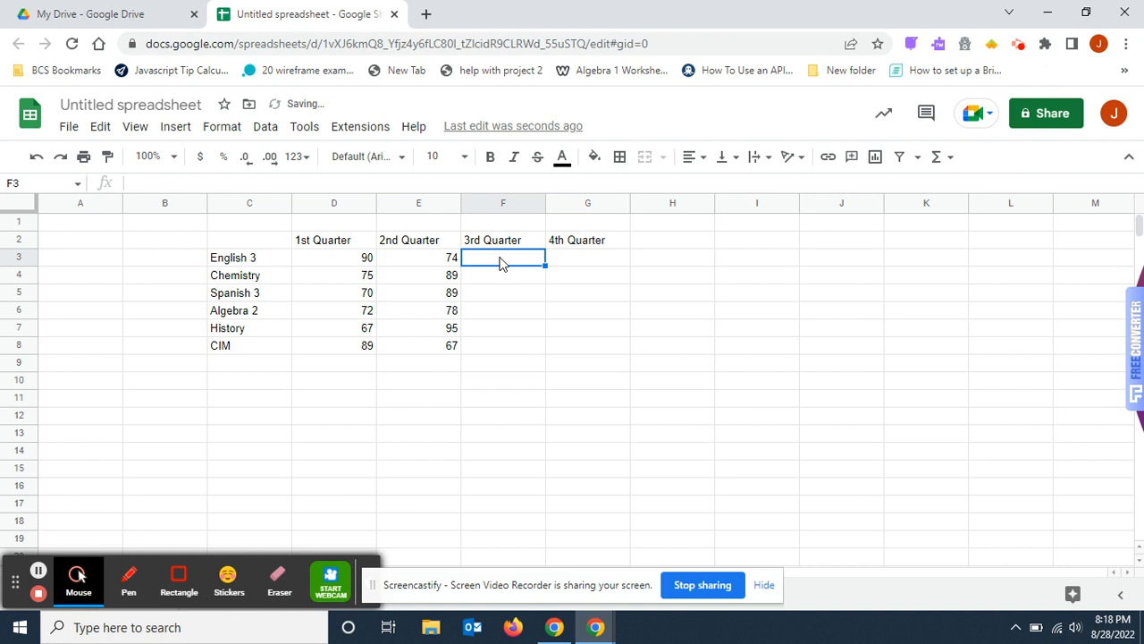
text(100)
key(Return)
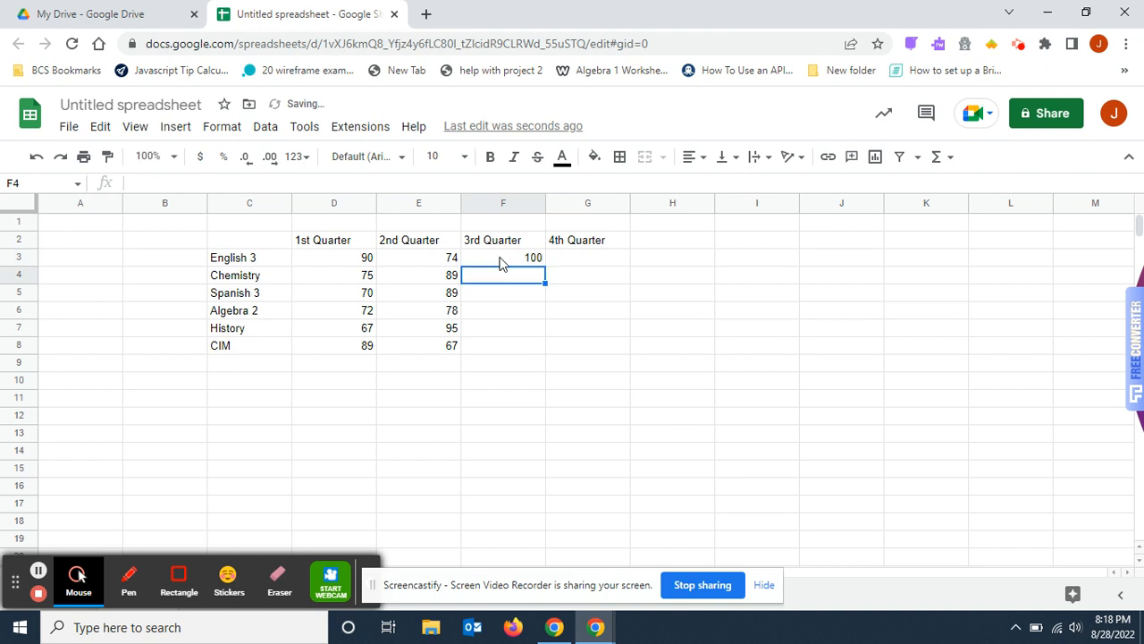
text(98)
key(Return)
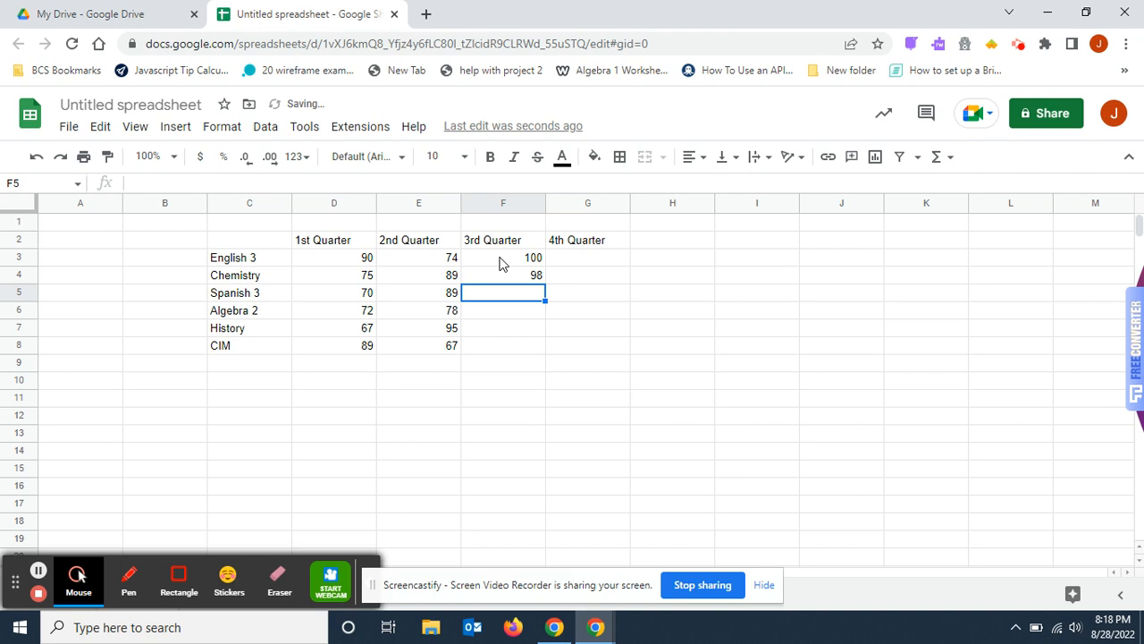
text(78)
key(Return)
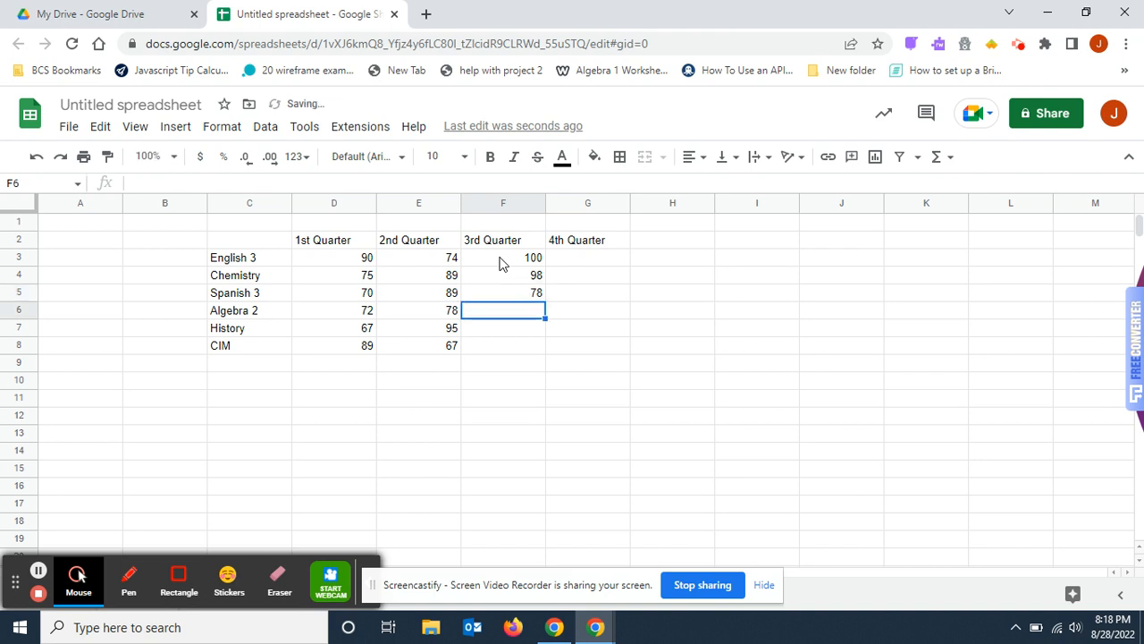
Enter the 3rd Quarter grades 89 for Algebra 2, 79 for History and 89 for CIM in cells F6 to F8.
text(89)
key(Return)
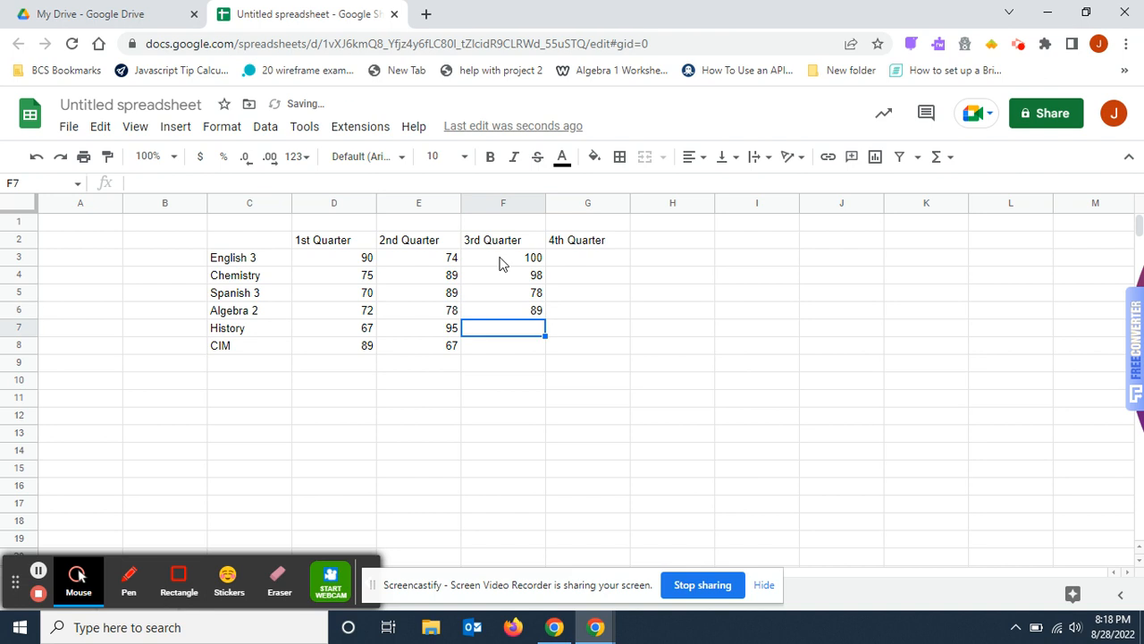
text(79)
key(Return)
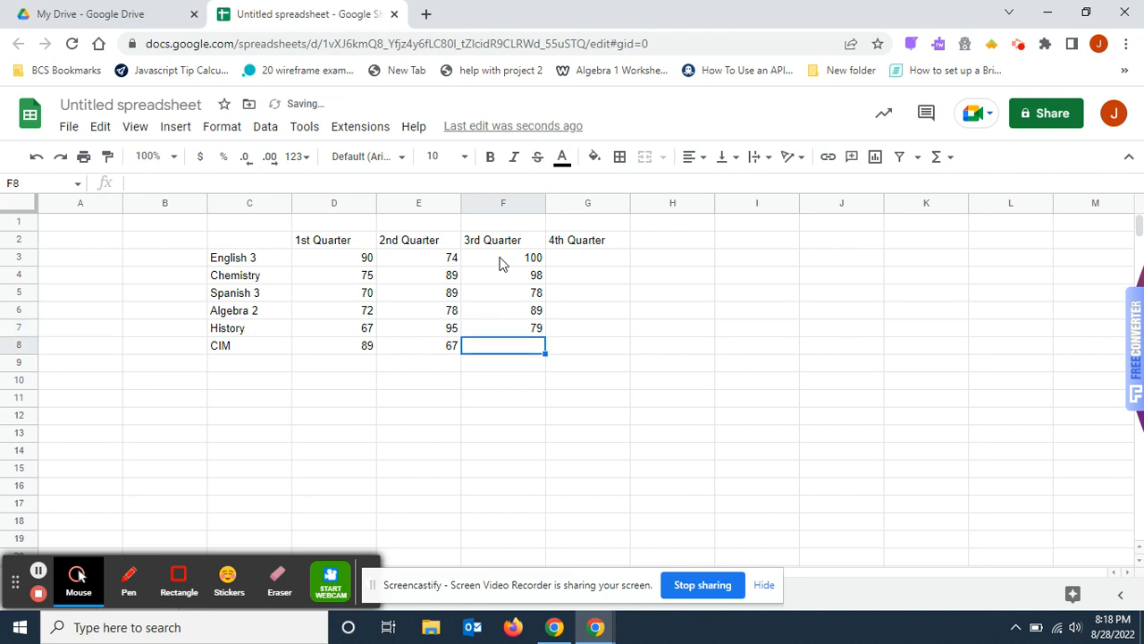
text(89)
key(Return)
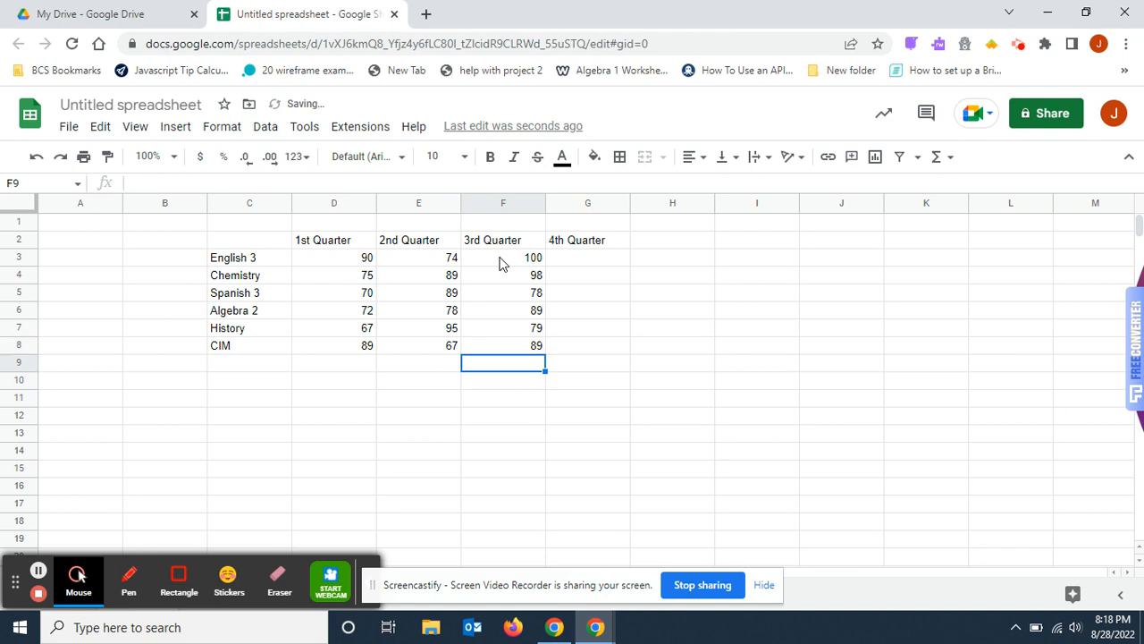
Enter 98 for English 3, "97]" for Chemistry and 95 for Spanish 3 in the 4th Quarter cells G3 to G5.
click(604, 261)
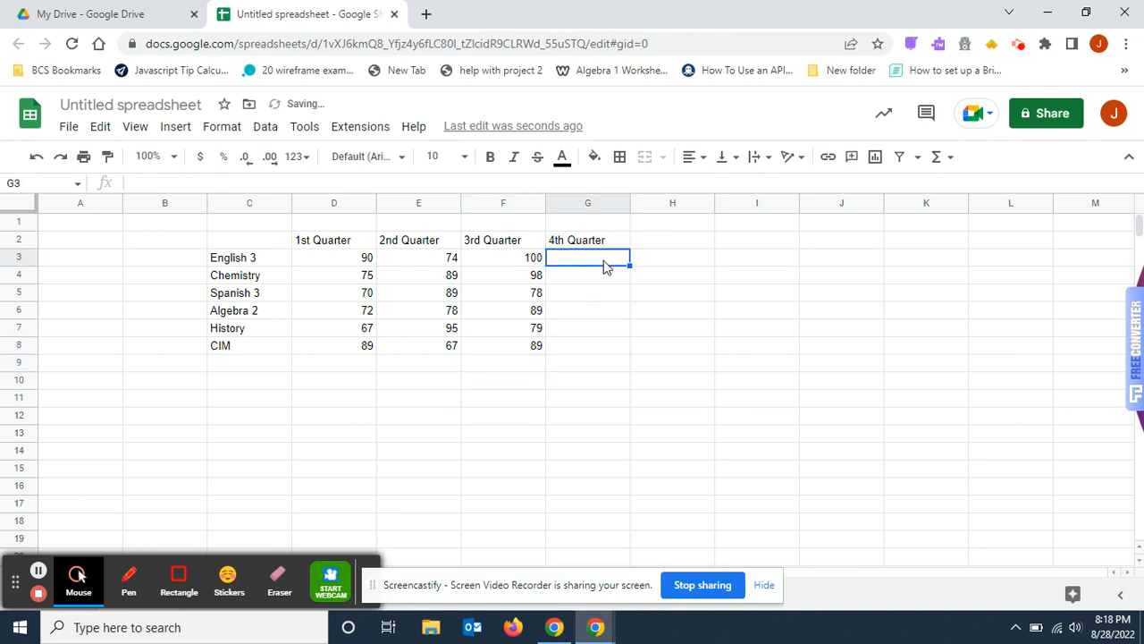
text(98)
key(Return)
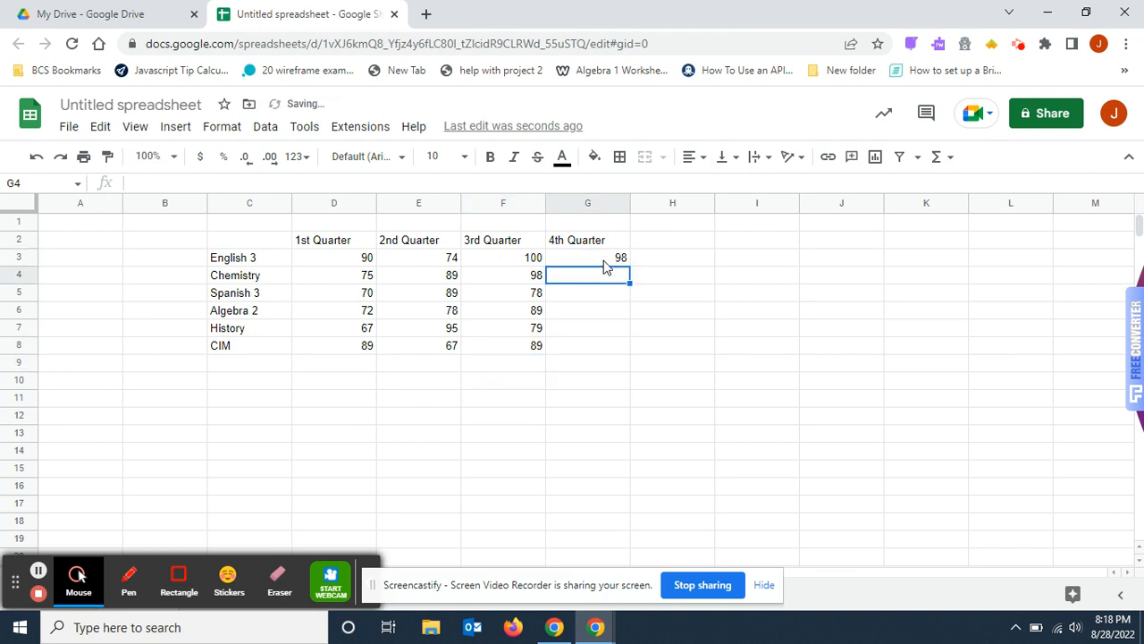
text(9)
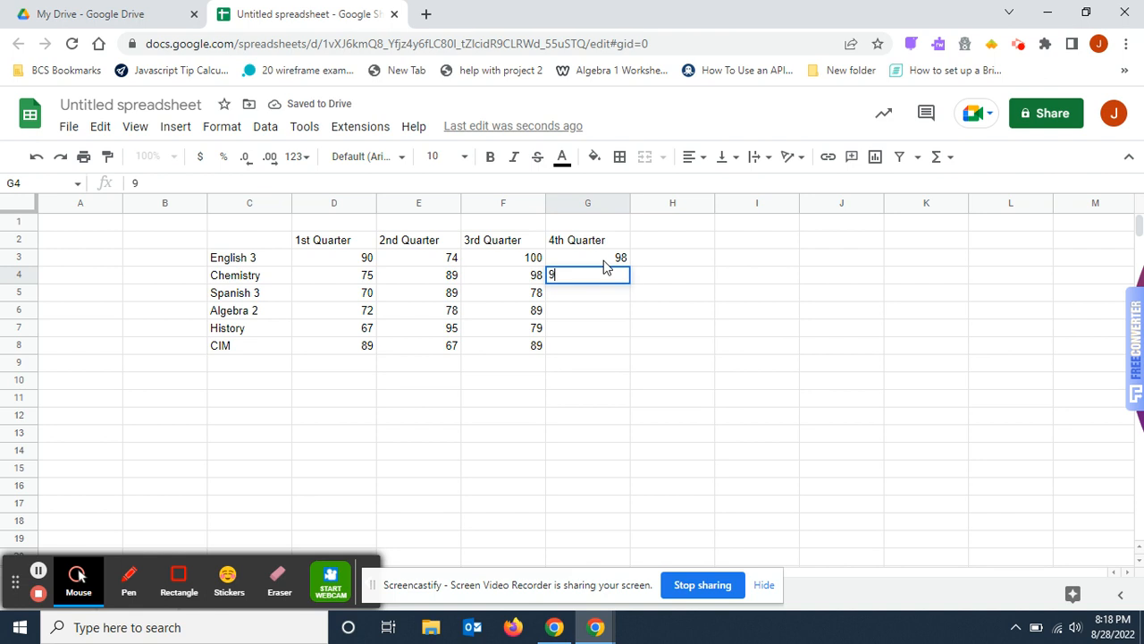
text(7)
key(Return)
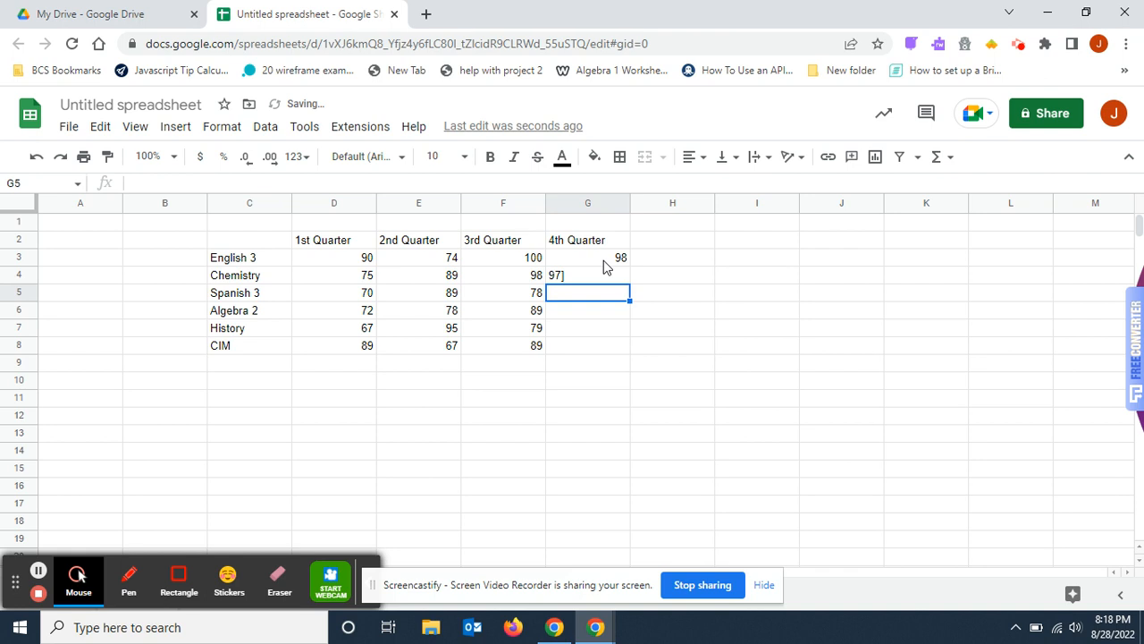
text(95)
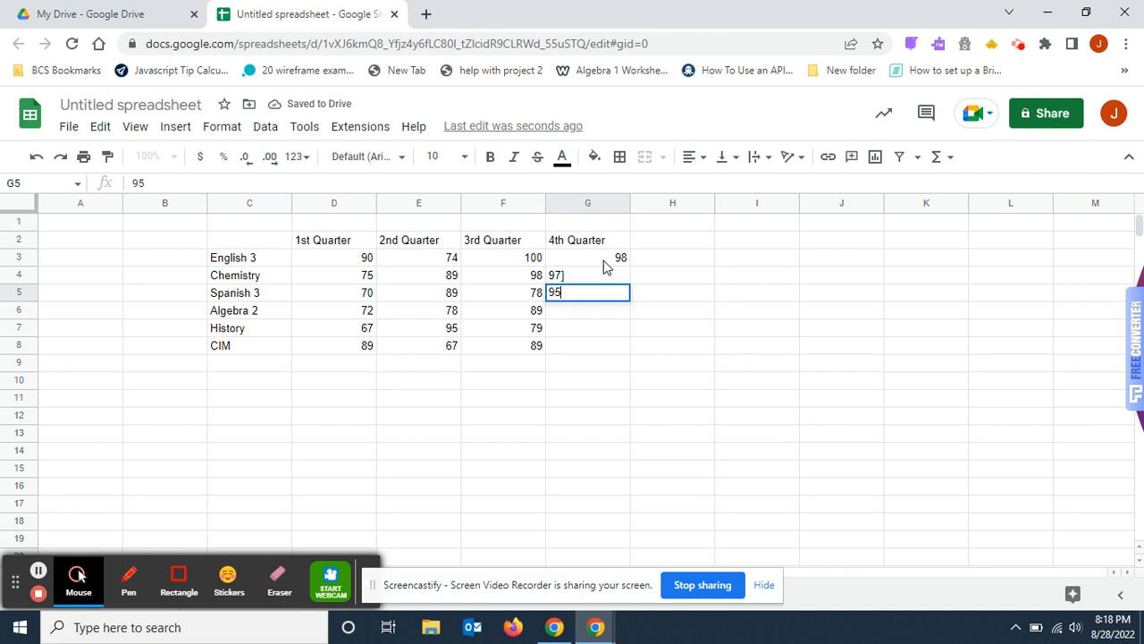
key(Return)
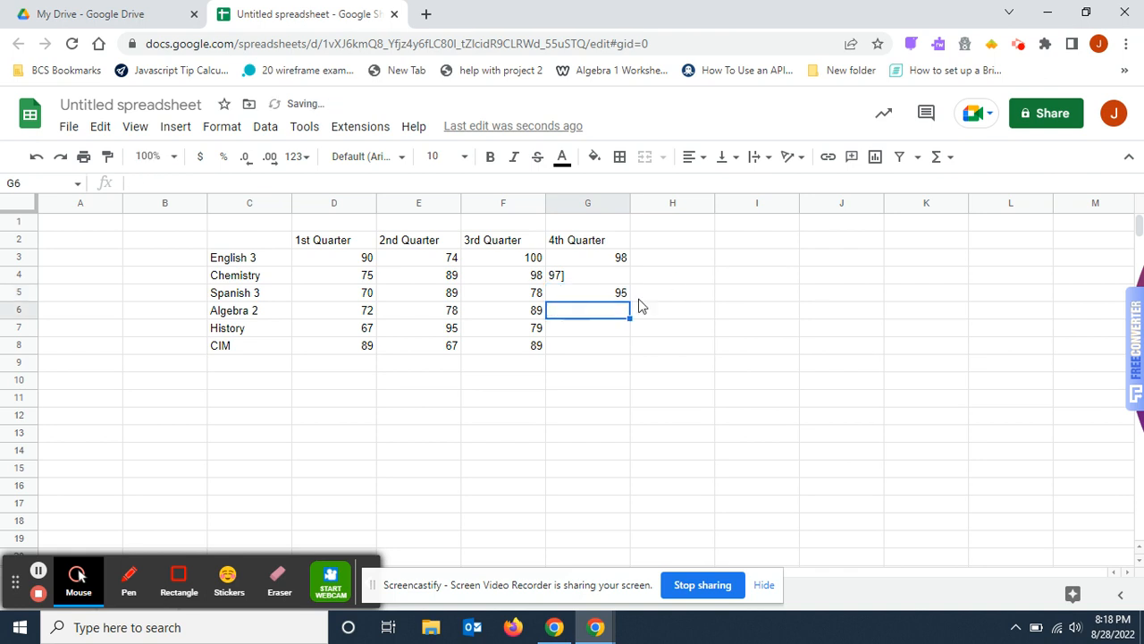
Remove the stray bracket from the Chemistry grade in cell G4 so the entry reads 97.
click(576, 280)
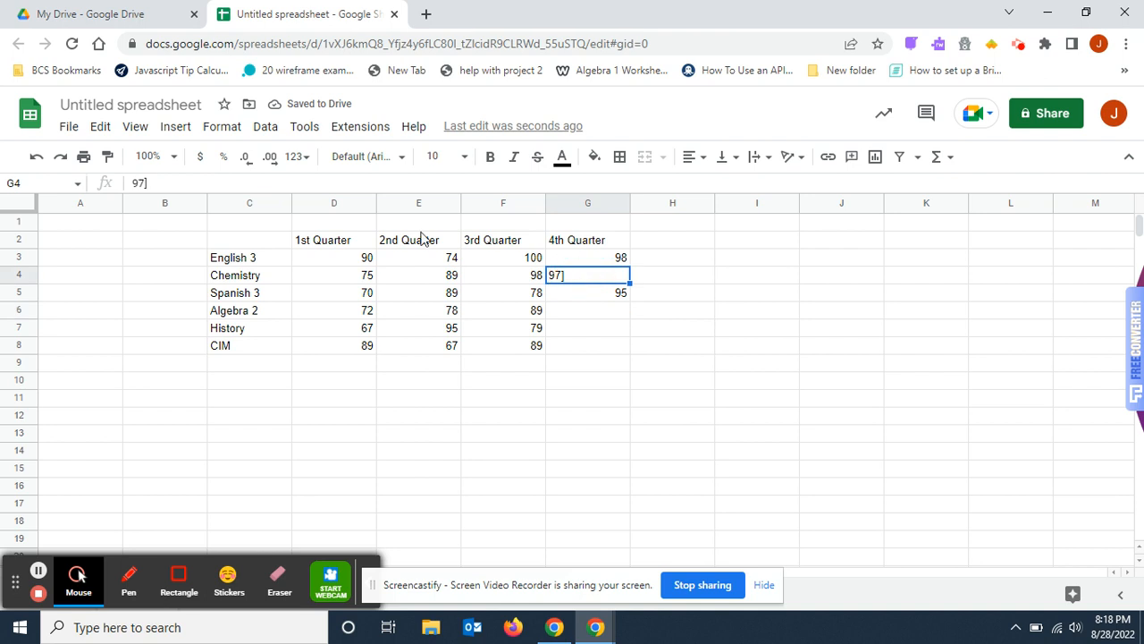
click(162, 181)
key(BackSpace)
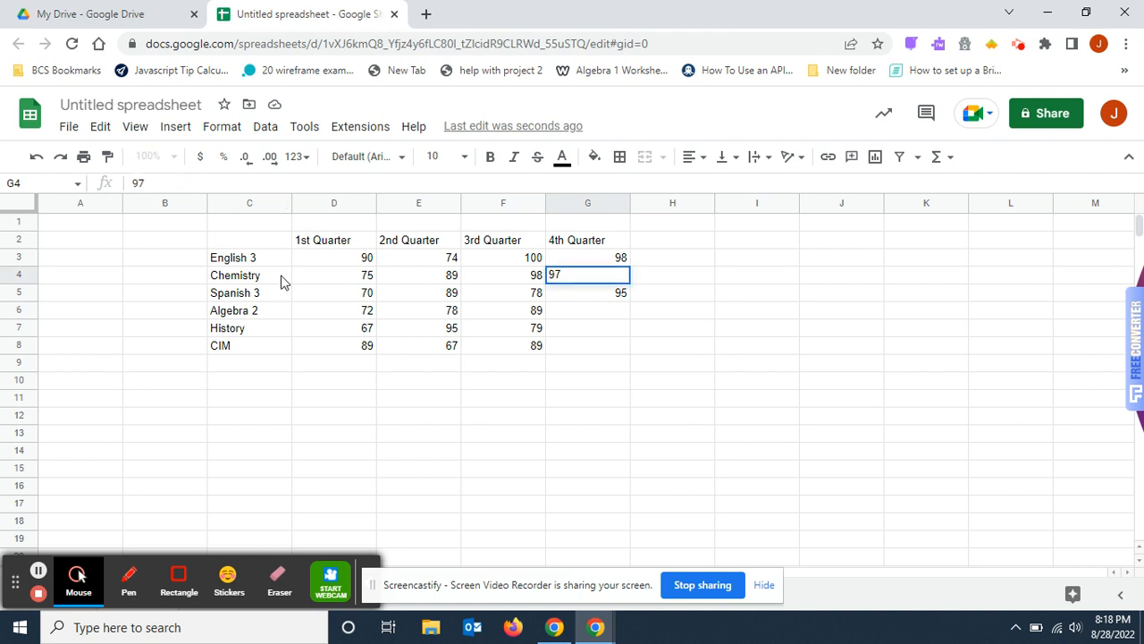
Enter the 4th Quarter grades 91 for Algebra 2, 89 for History and 94 for CIM in cells G6 to G8.
click(614, 312)
text(91)
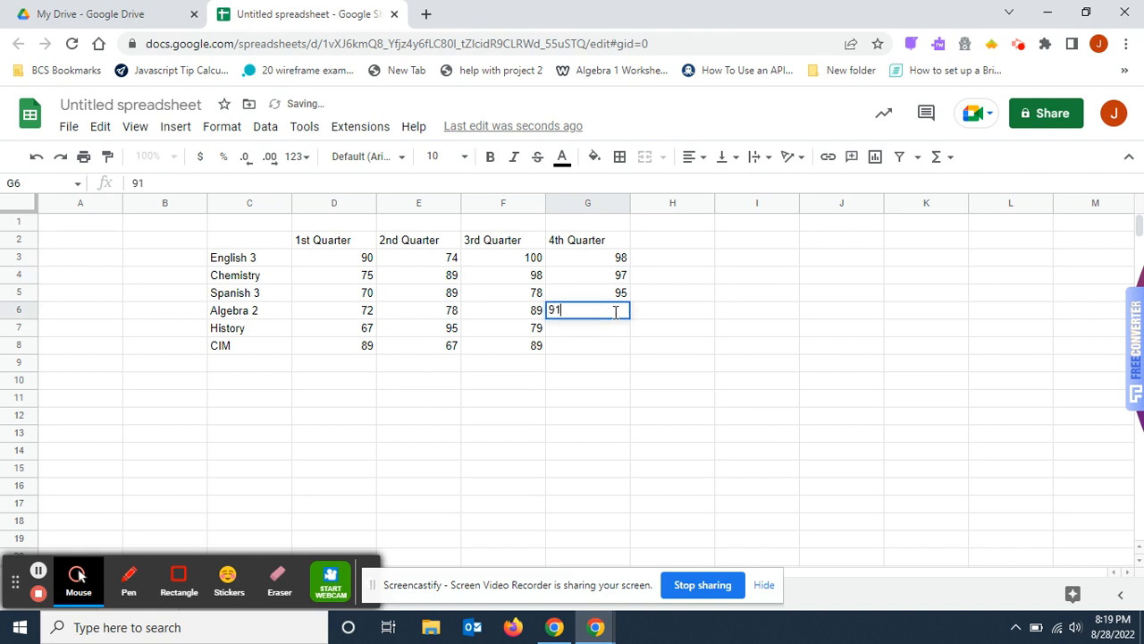
click(606, 332)
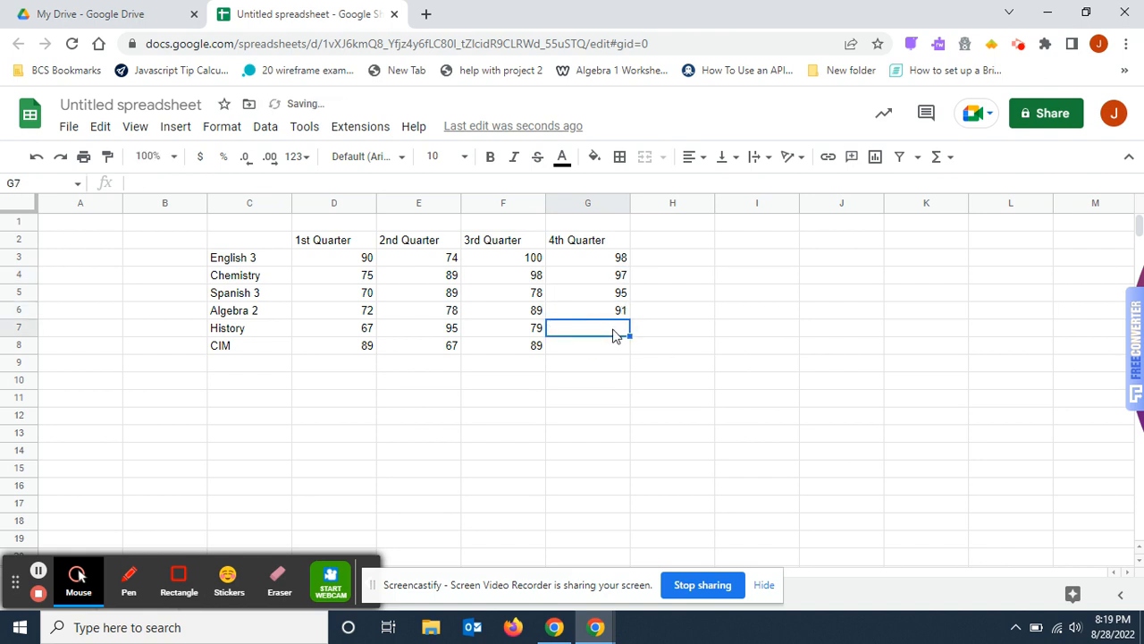
text(89)
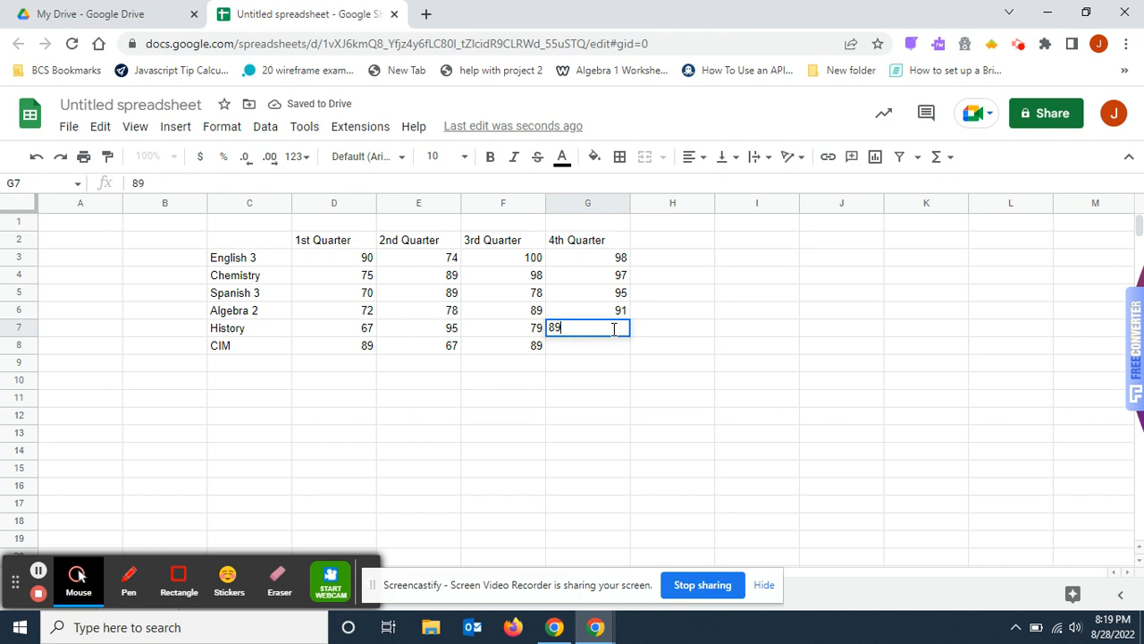
click(614, 350)
text(94)
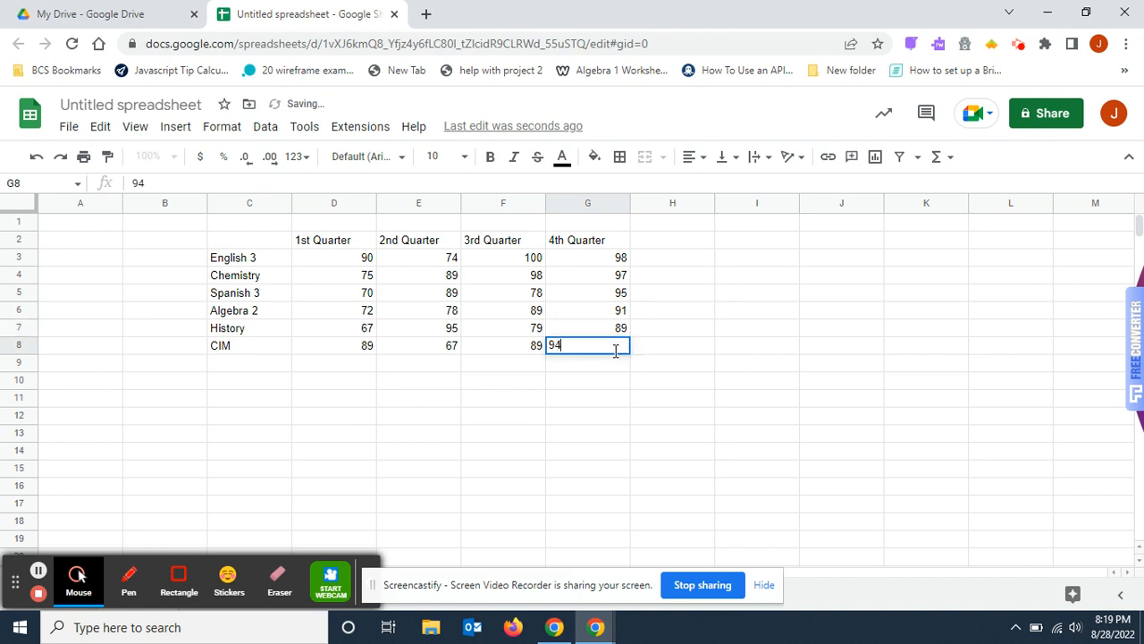
click(554, 438)
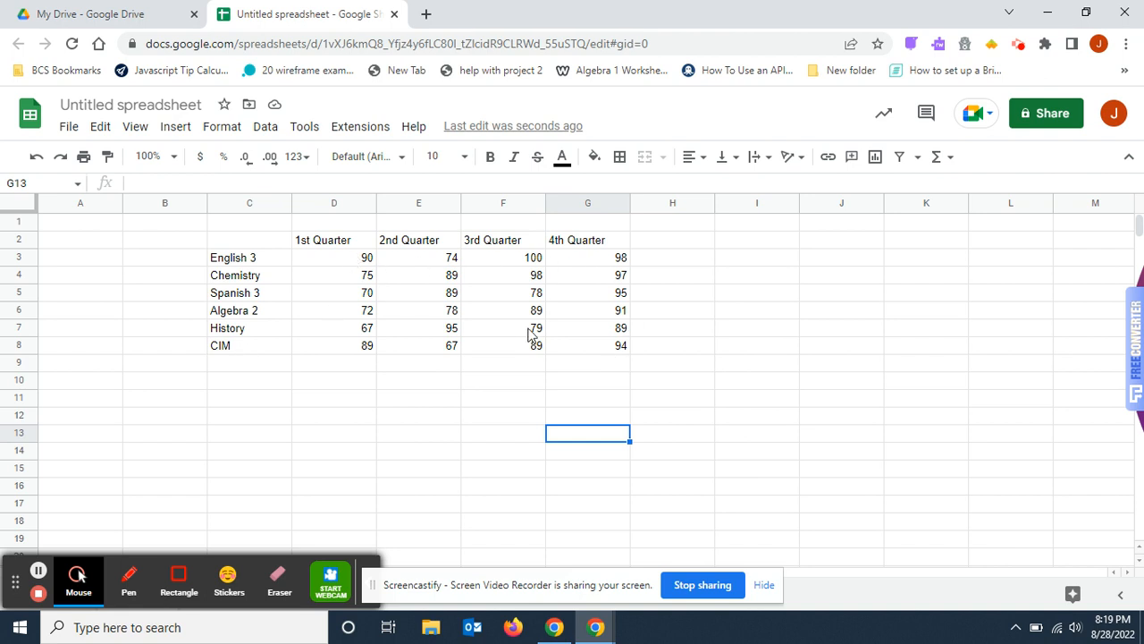
Center all the grades in the range D3:G8 horizontally within their cells.
drag(331, 262, 587, 358)
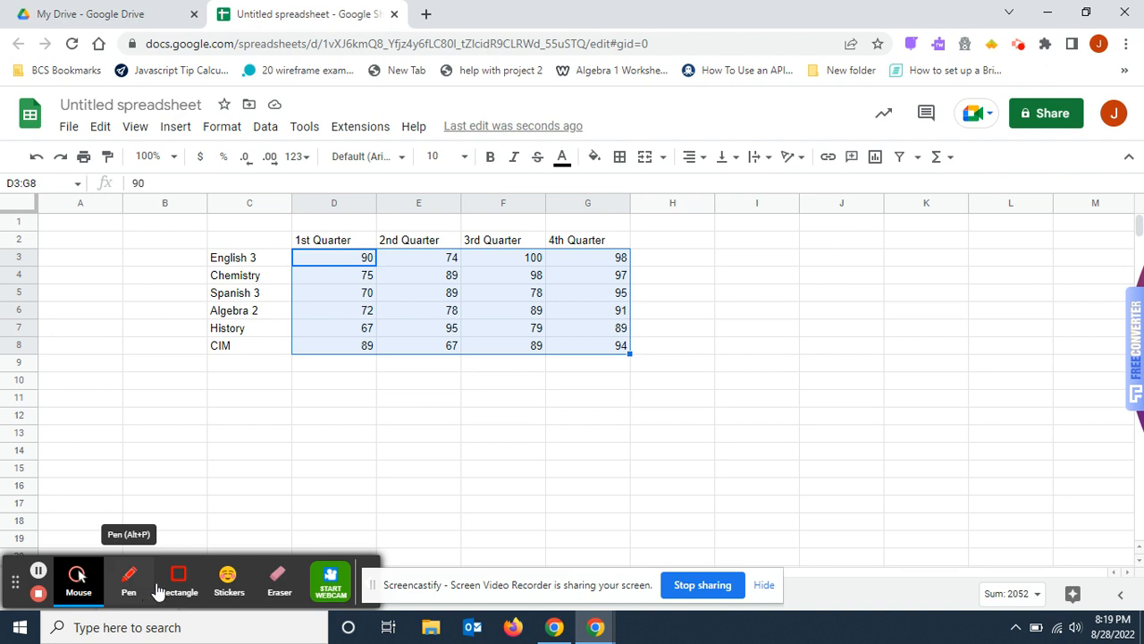
click(705, 165)
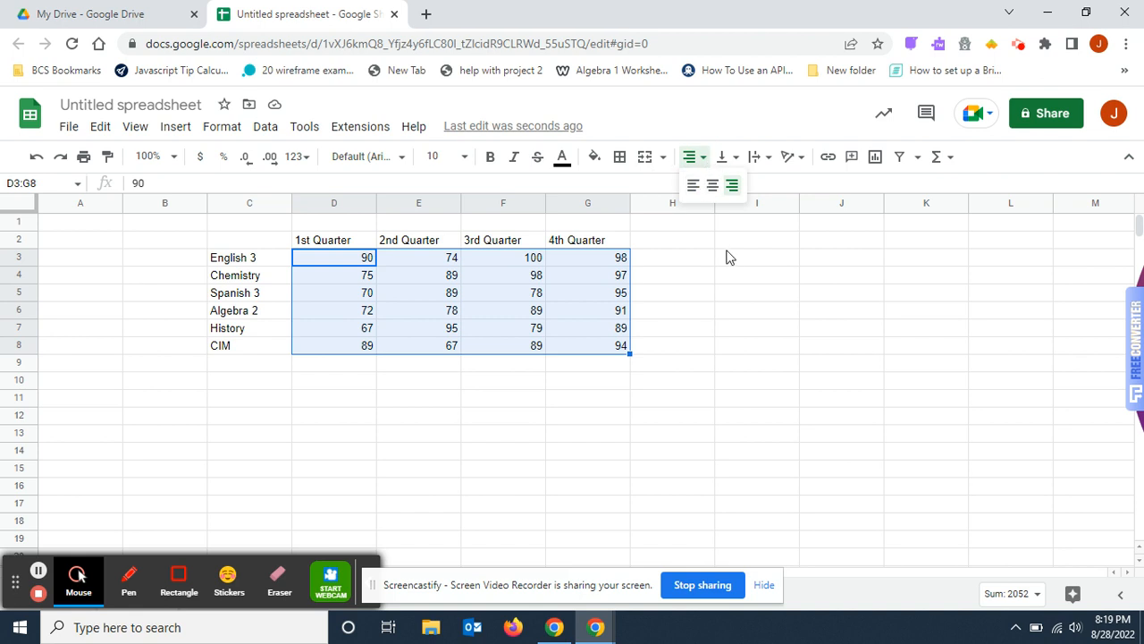
click(712, 185)
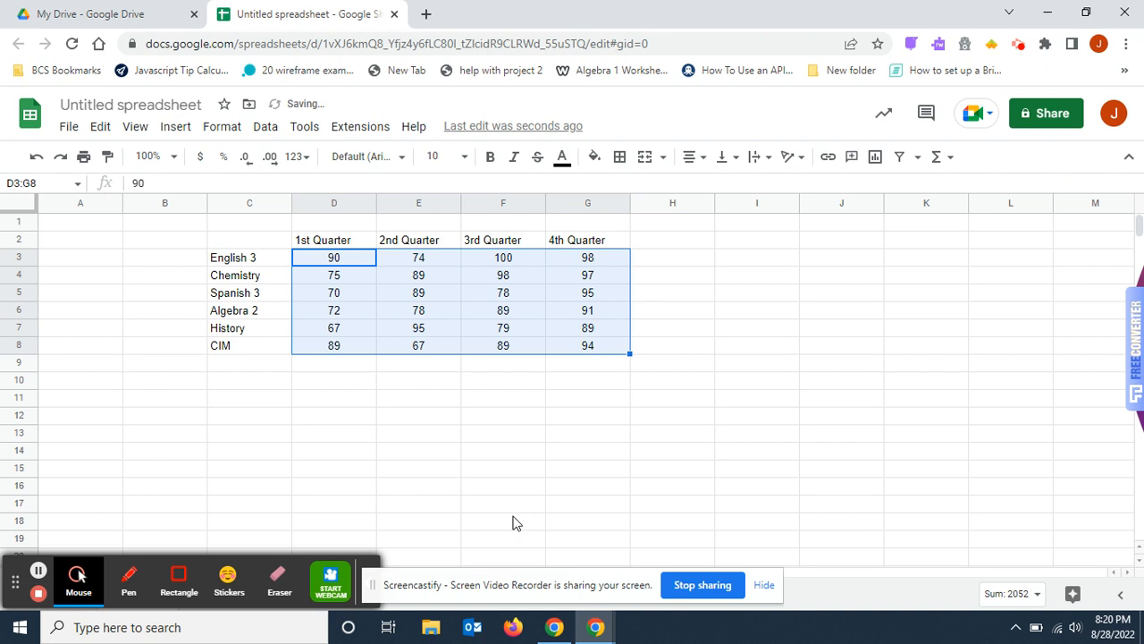
Center the quarter headings in D2:G2 horizontally within their cells.
click(474, 493)
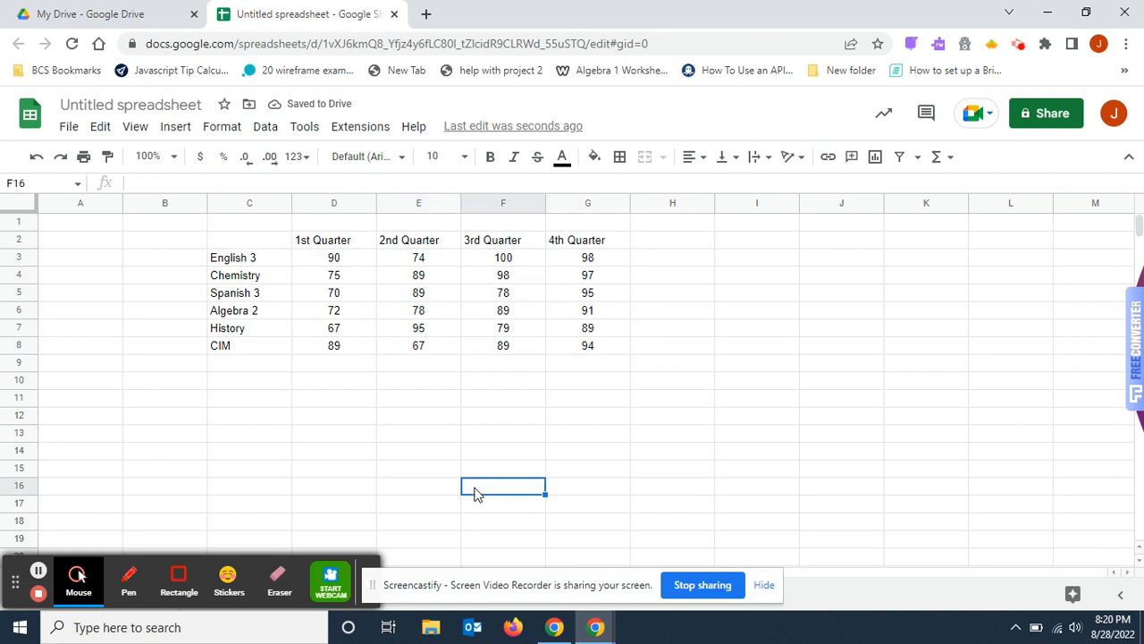
drag(344, 243, 372, 248)
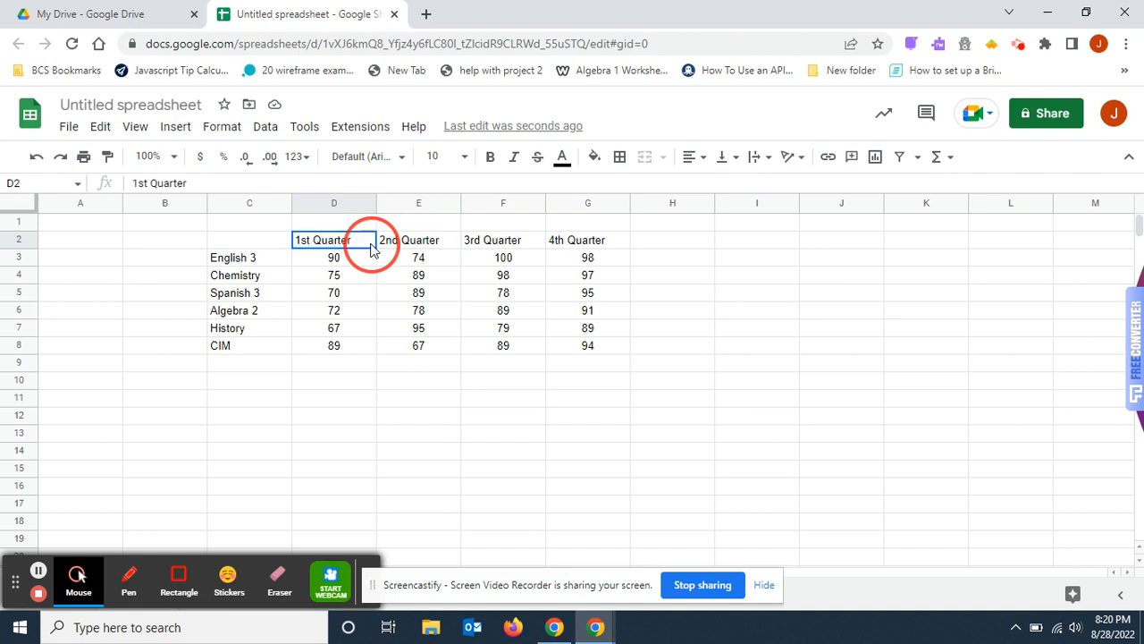
click(253, 261)
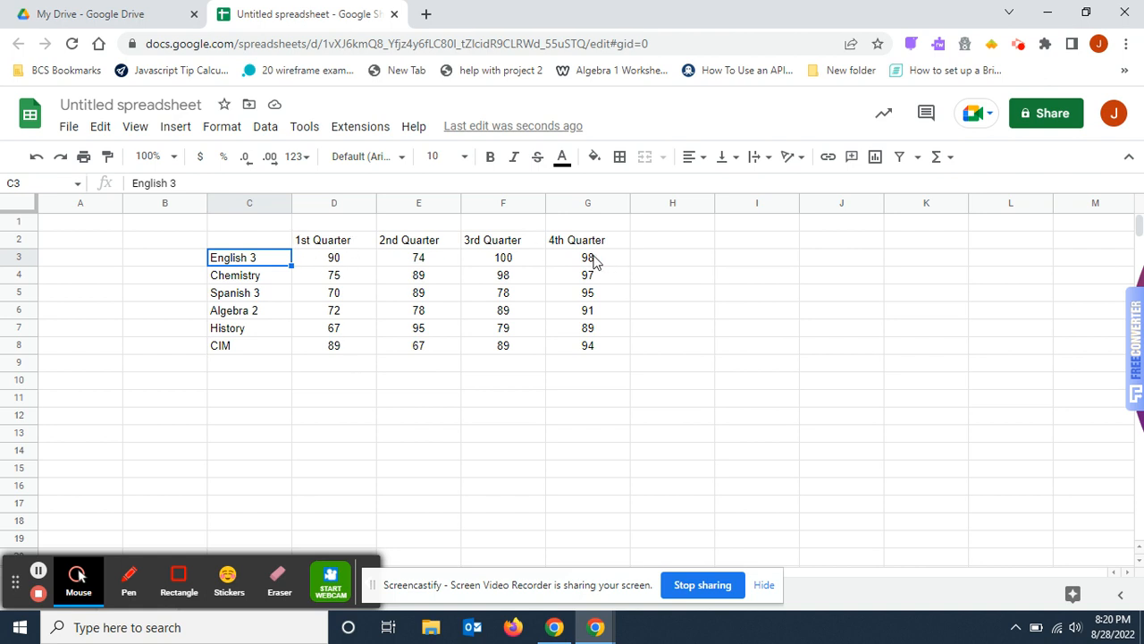
drag(344, 243, 583, 244)
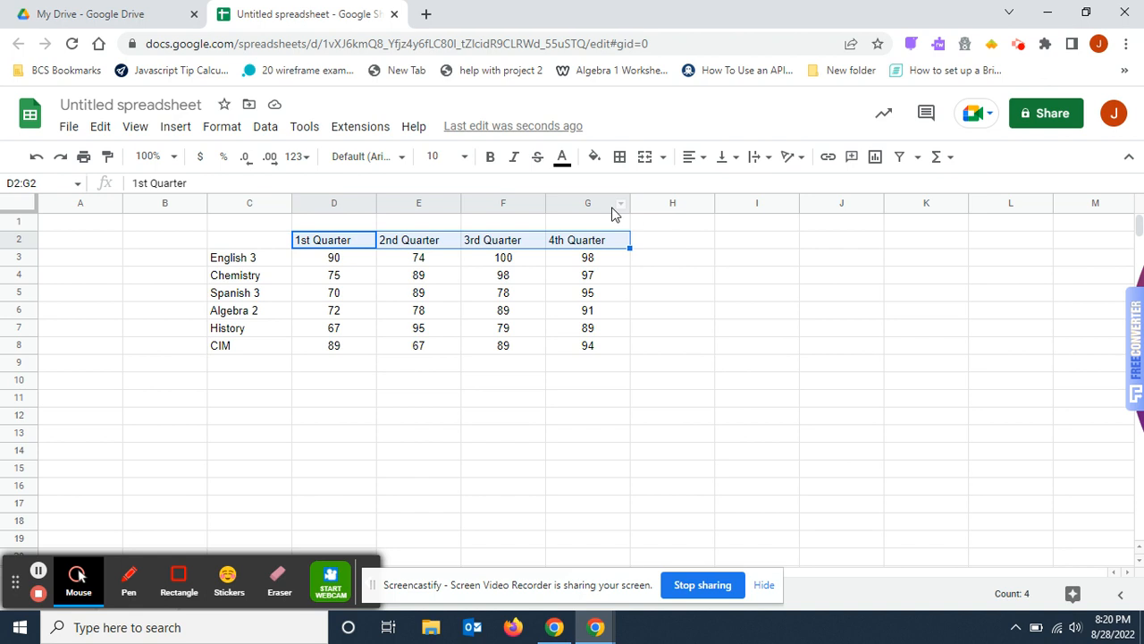
click(706, 159)
click(714, 187)
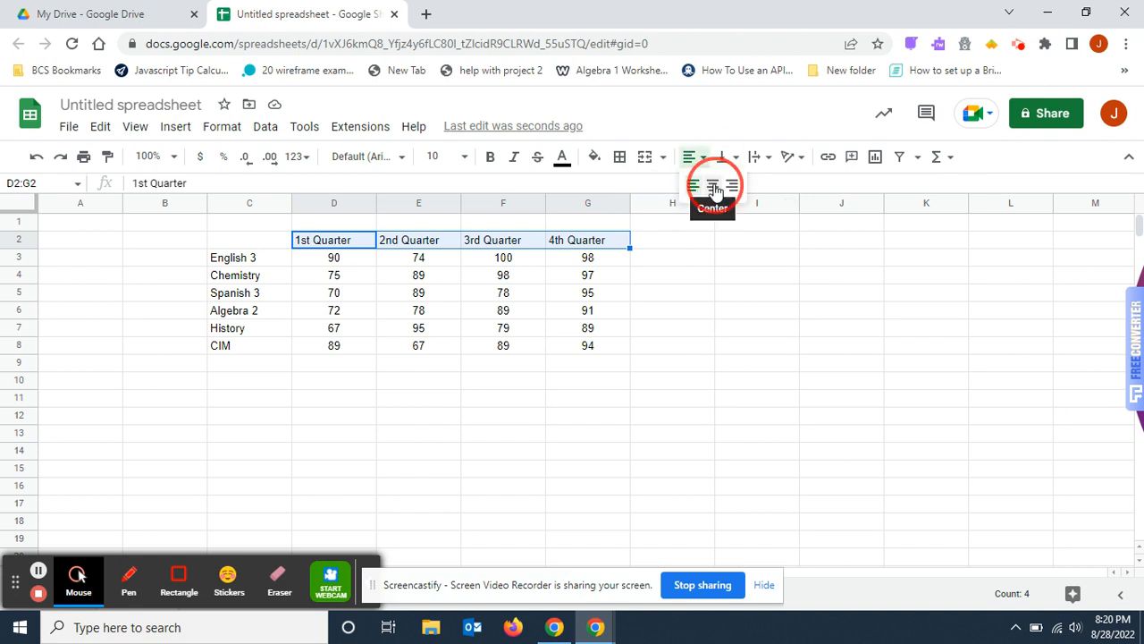
click(677, 382)
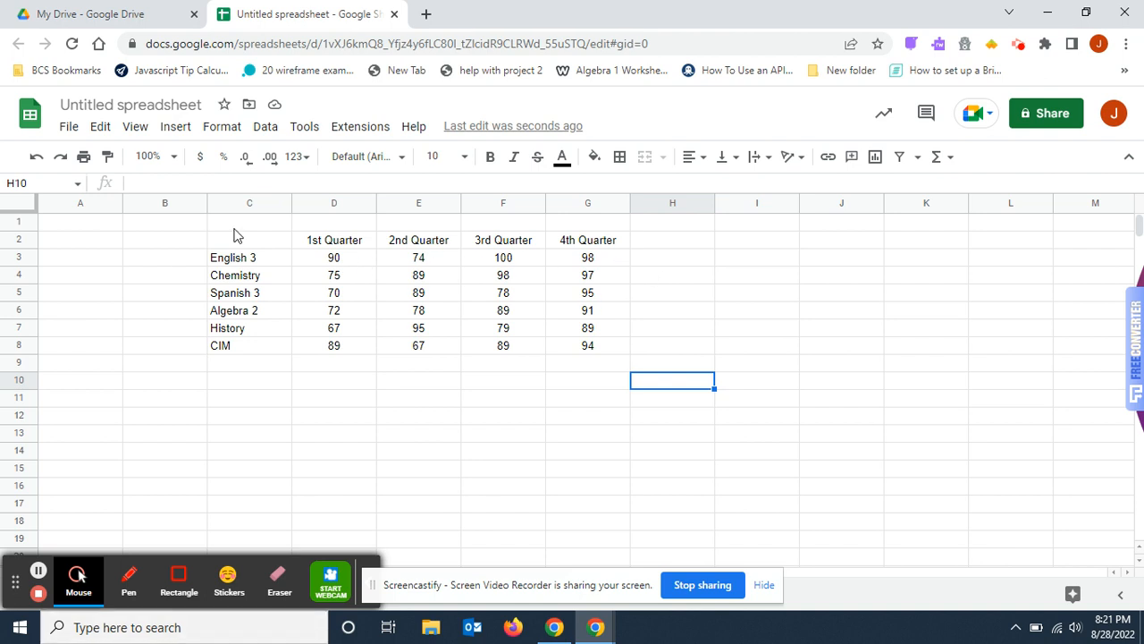
Sort the course rows in C3:G8 by Column C from A to Z, without a header row.
drag(232, 259, 590, 351)
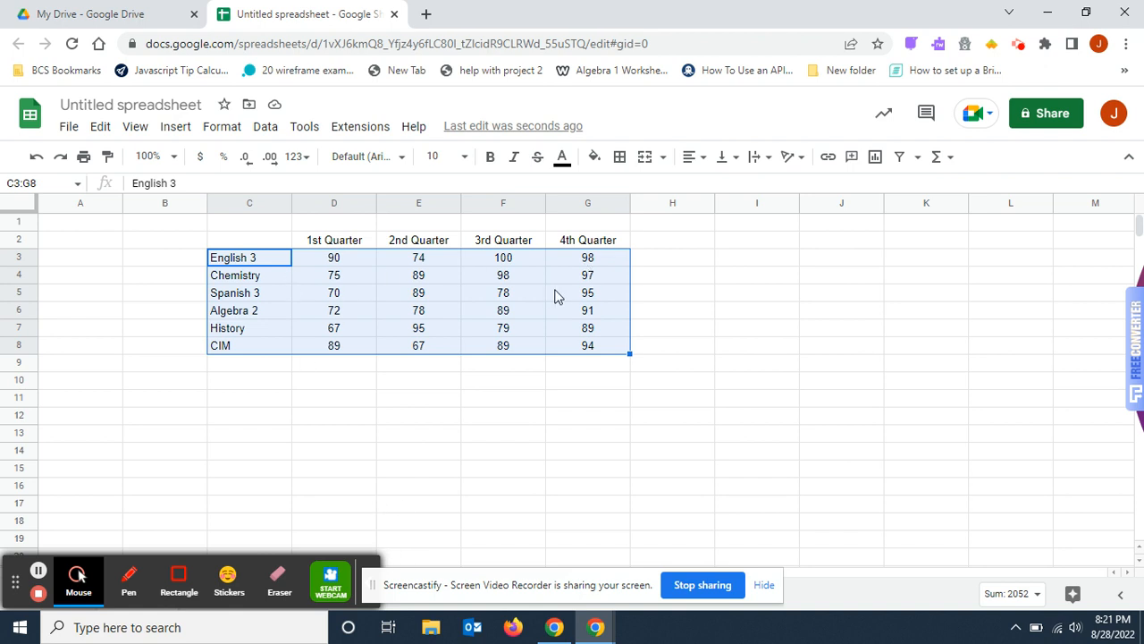
click(268, 128)
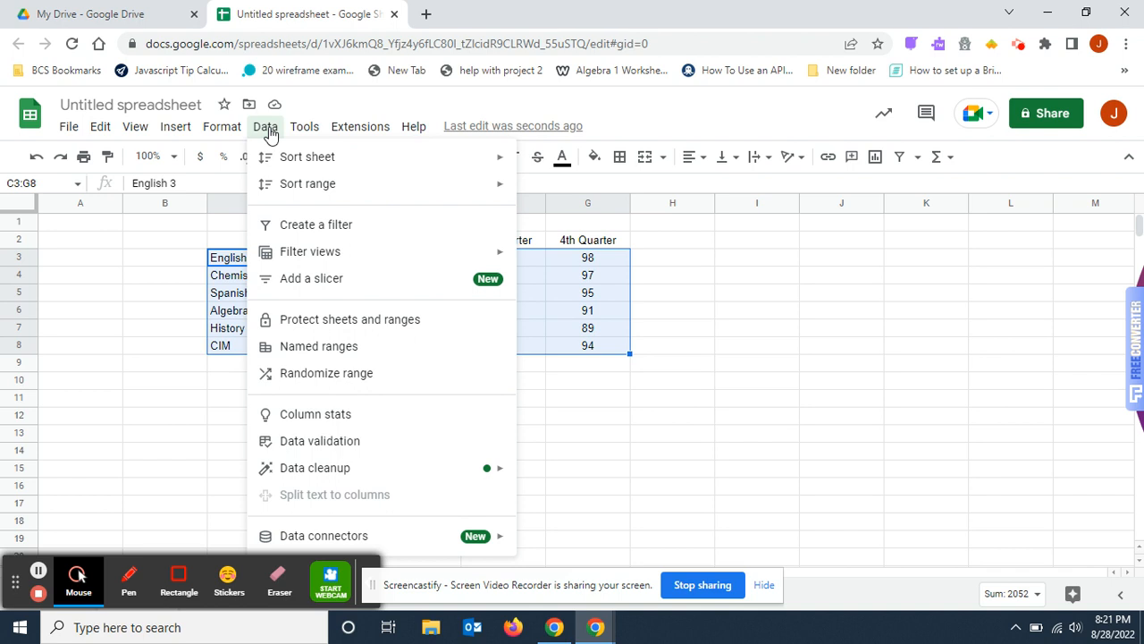
mouse_move(324, 196)
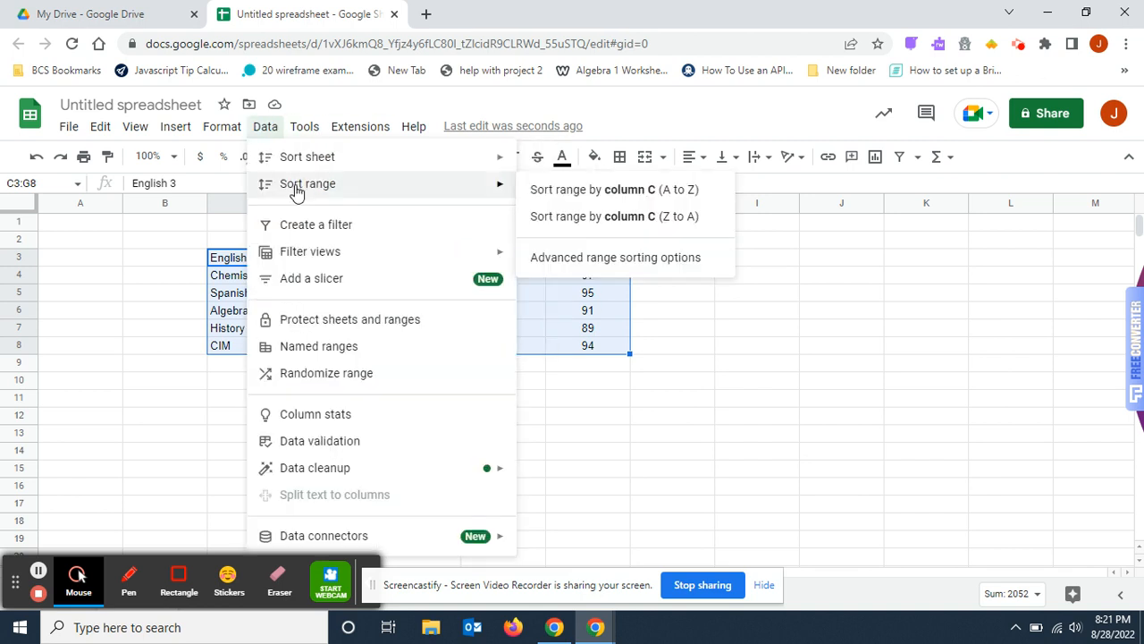
click(556, 259)
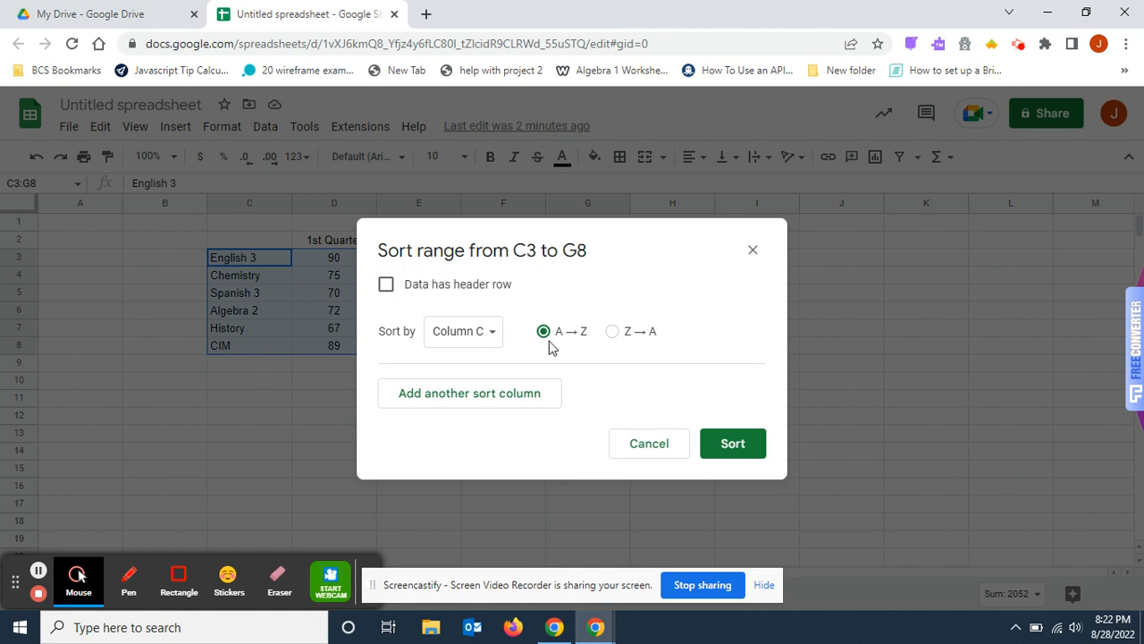
click(497, 338)
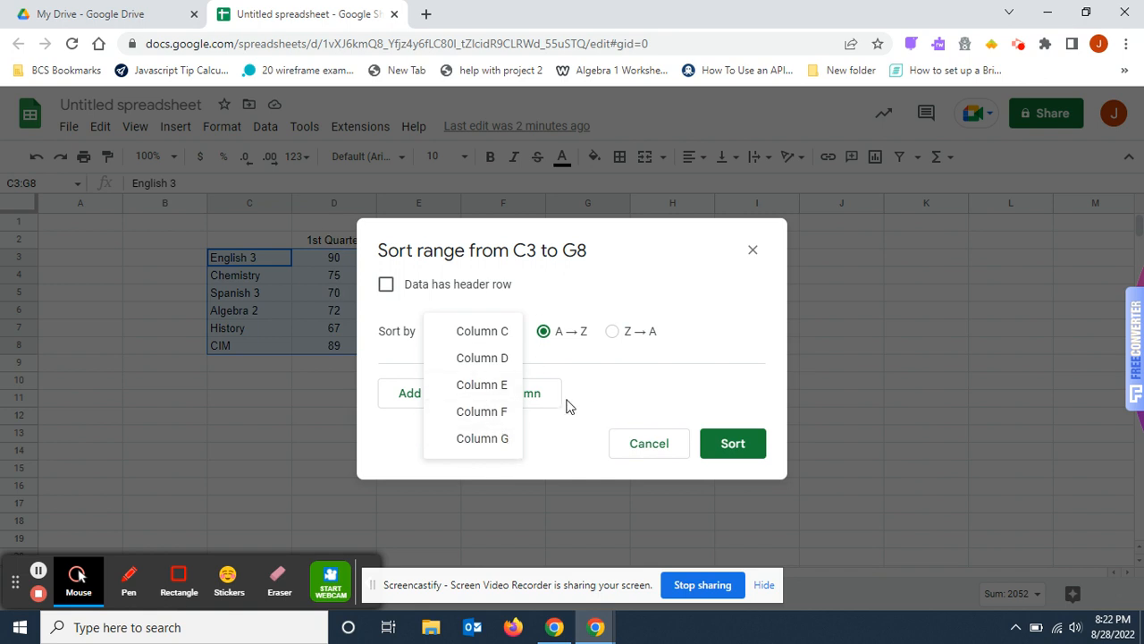
click(487, 336)
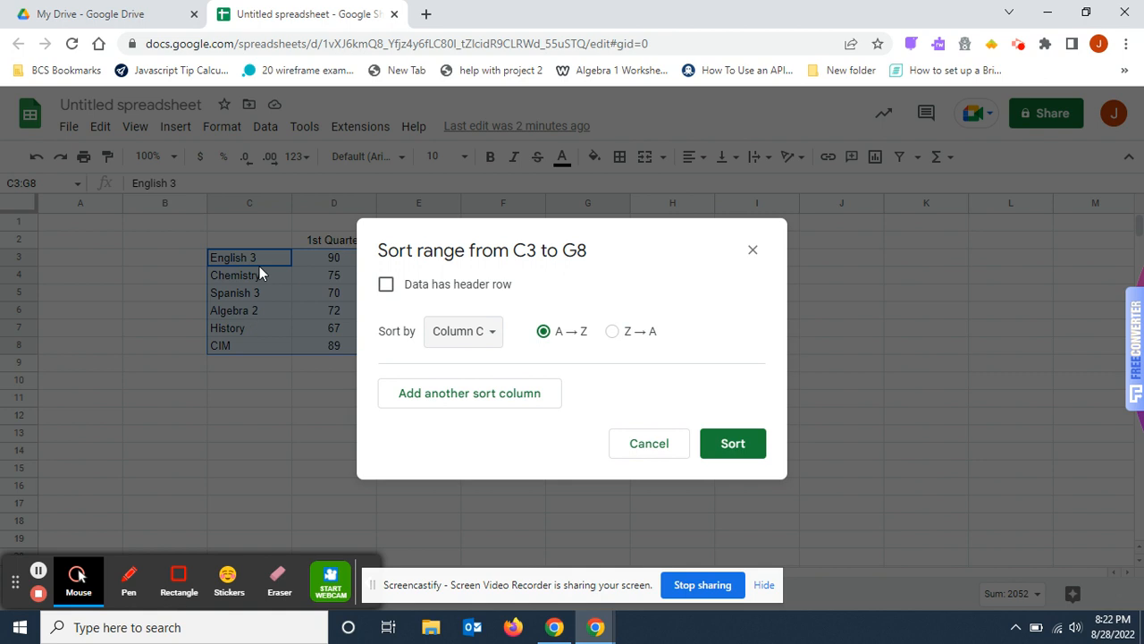
click(734, 447)
click(818, 457)
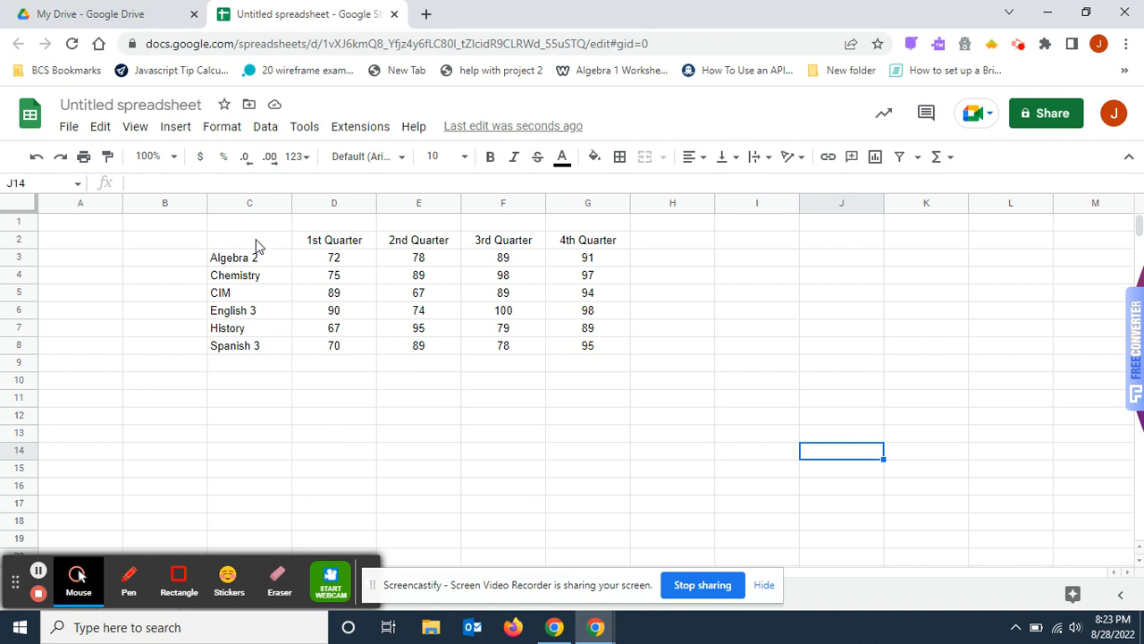
Add an outer border around the whole grade table in C2:G8.
drag(257, 246, 593, 345)
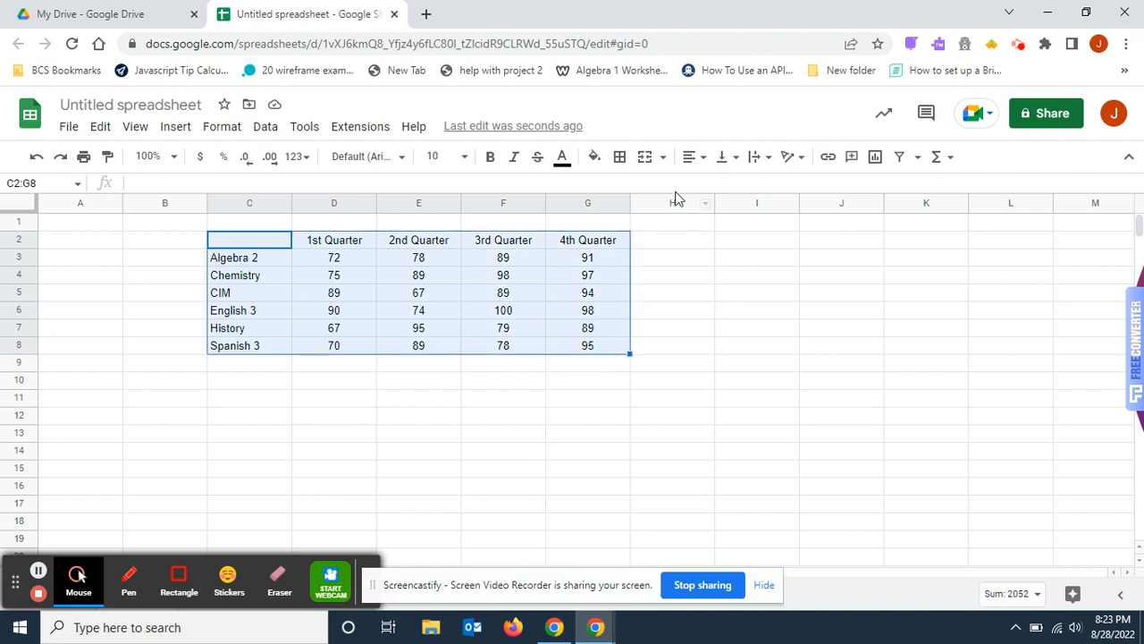
click(620, 157)
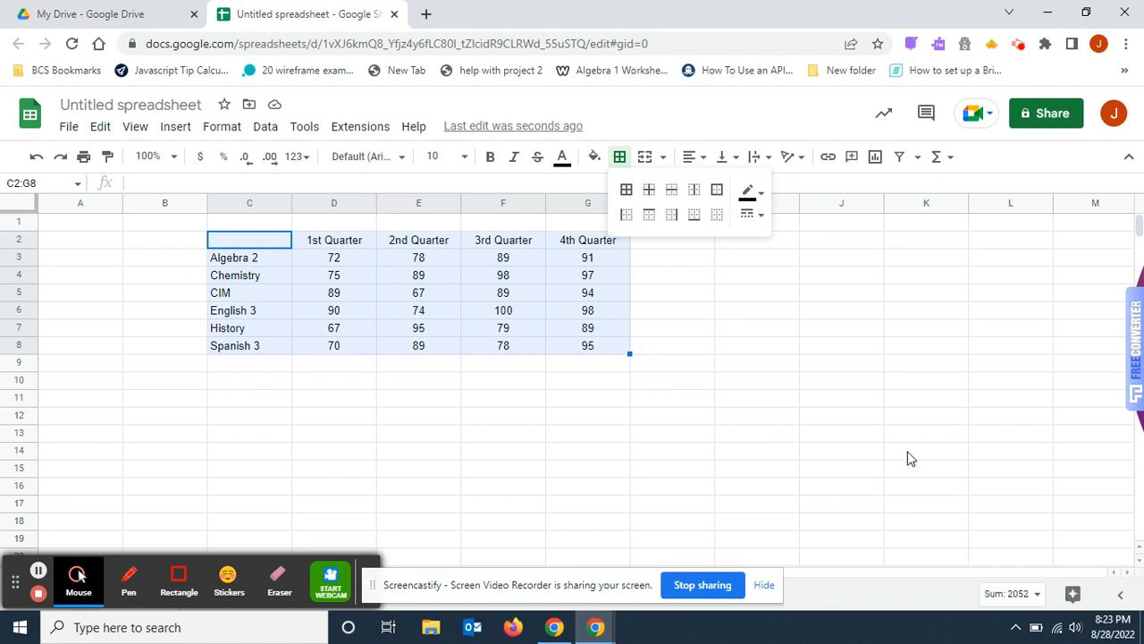
click(717, 189)
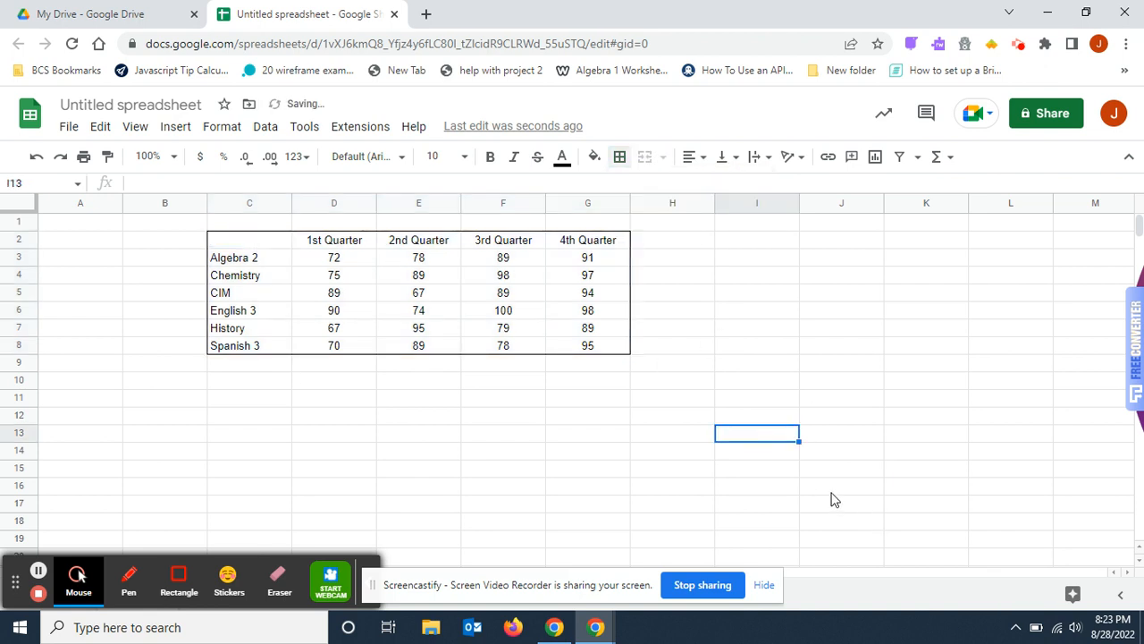
Apply all borders to every cell of the grade table in C2:G8.
drag(258, 244, 623, 349)
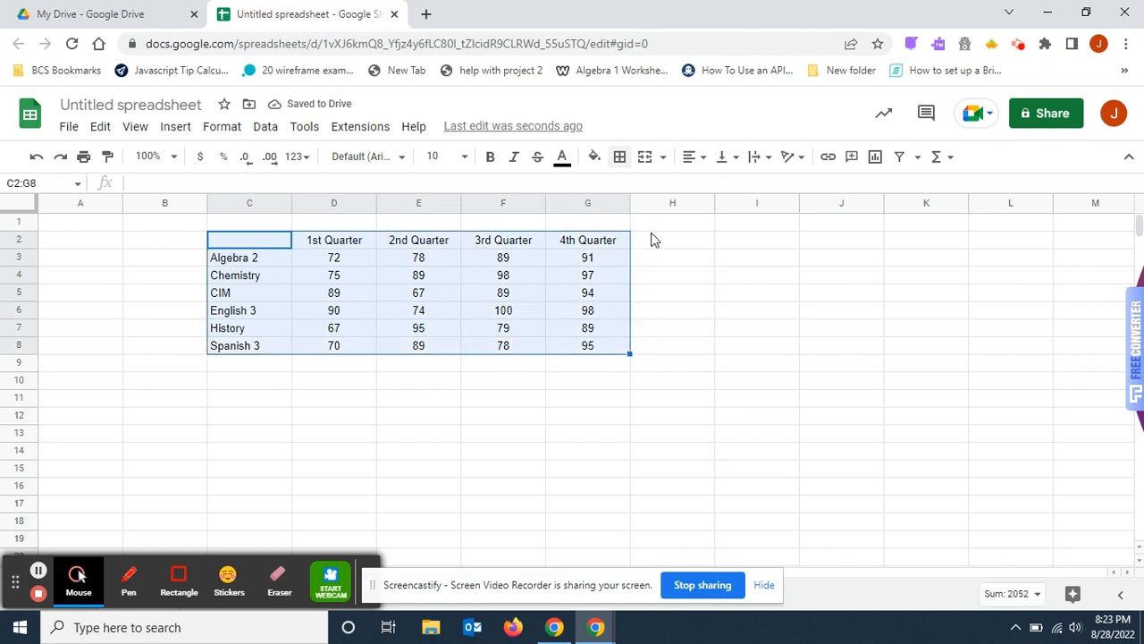
click(621, 161)
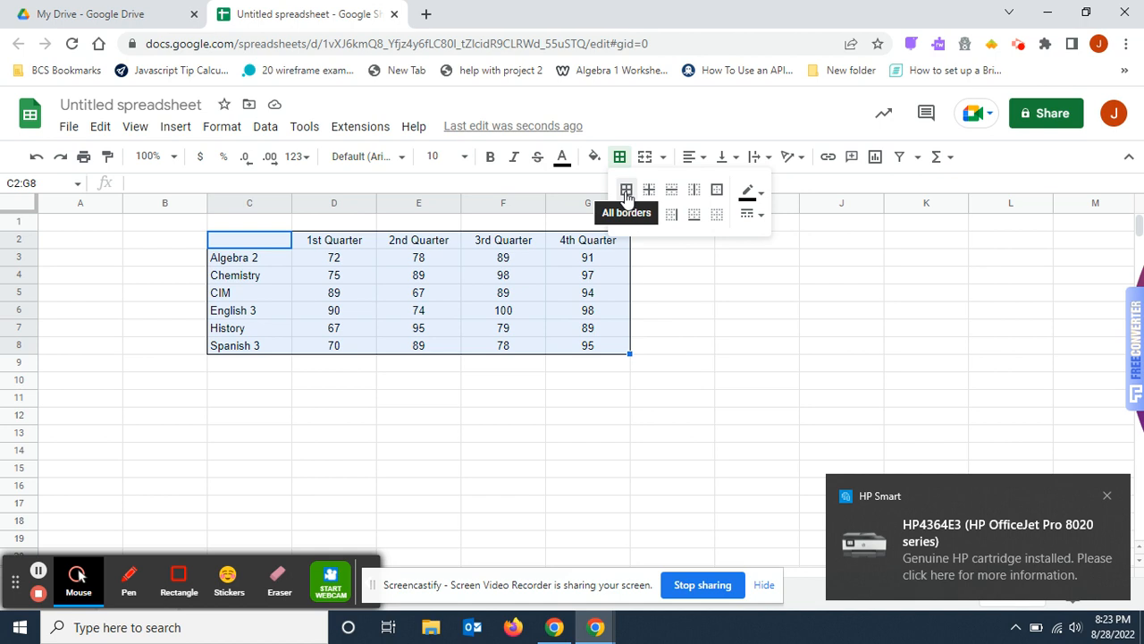
click(627, 192)
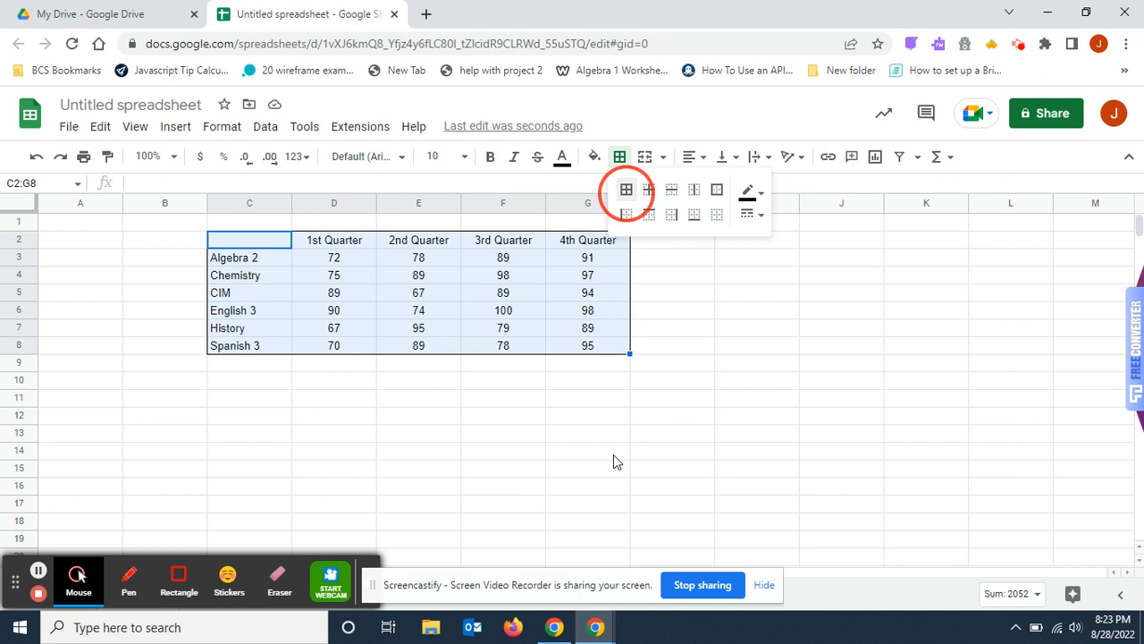
click(526, 438)
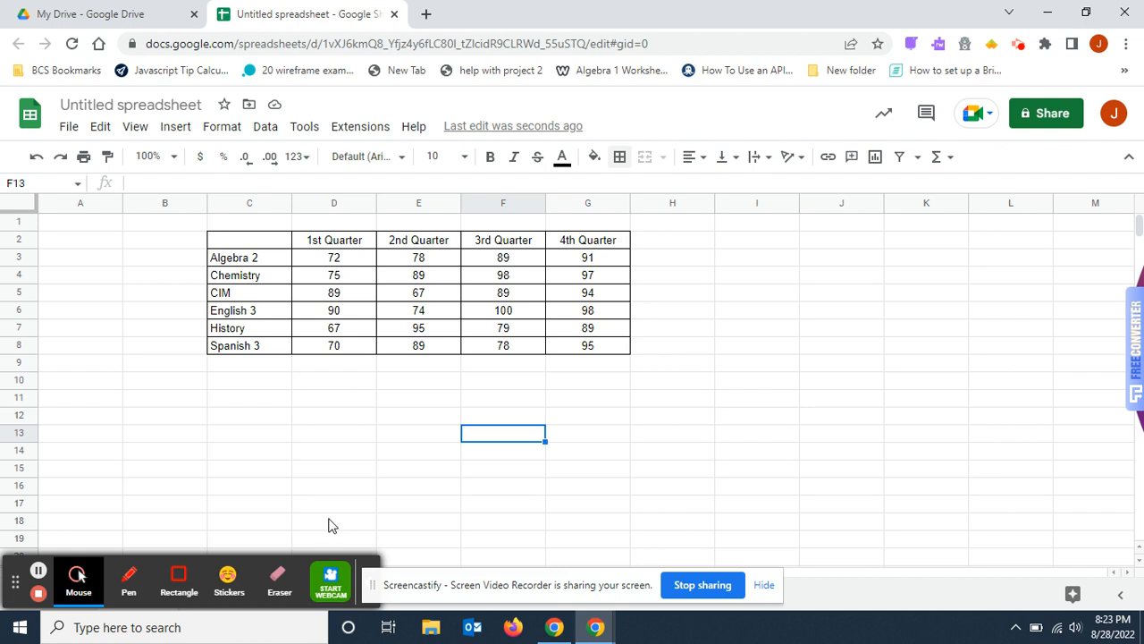
Enter the row label "Absenses" in cell C10 below the grade table.
click(238, 381)
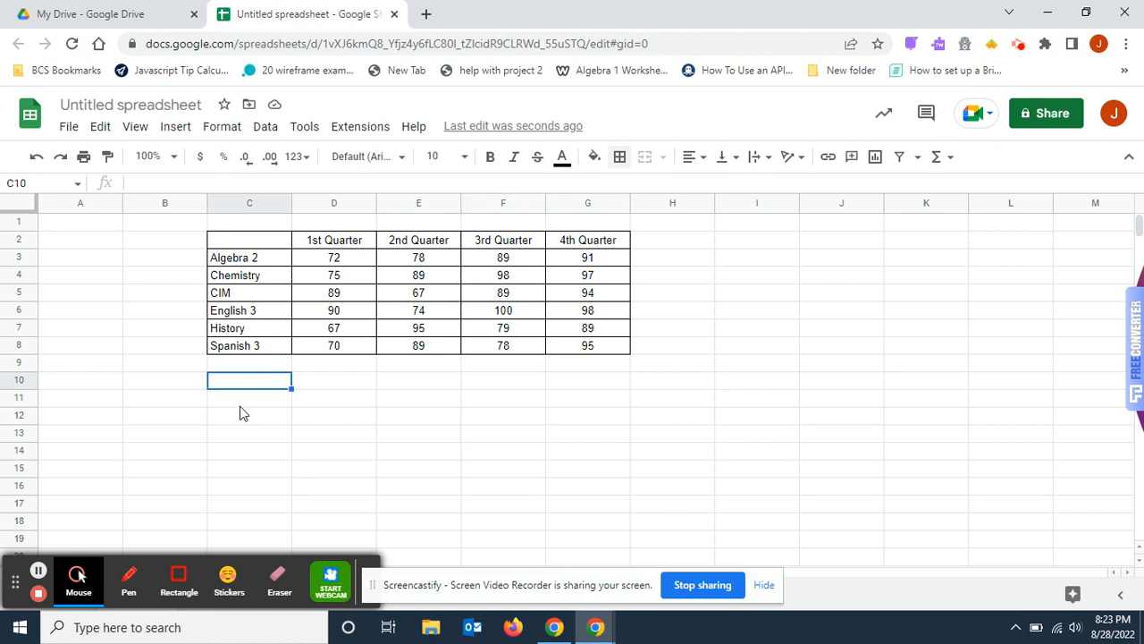
text(Absense)
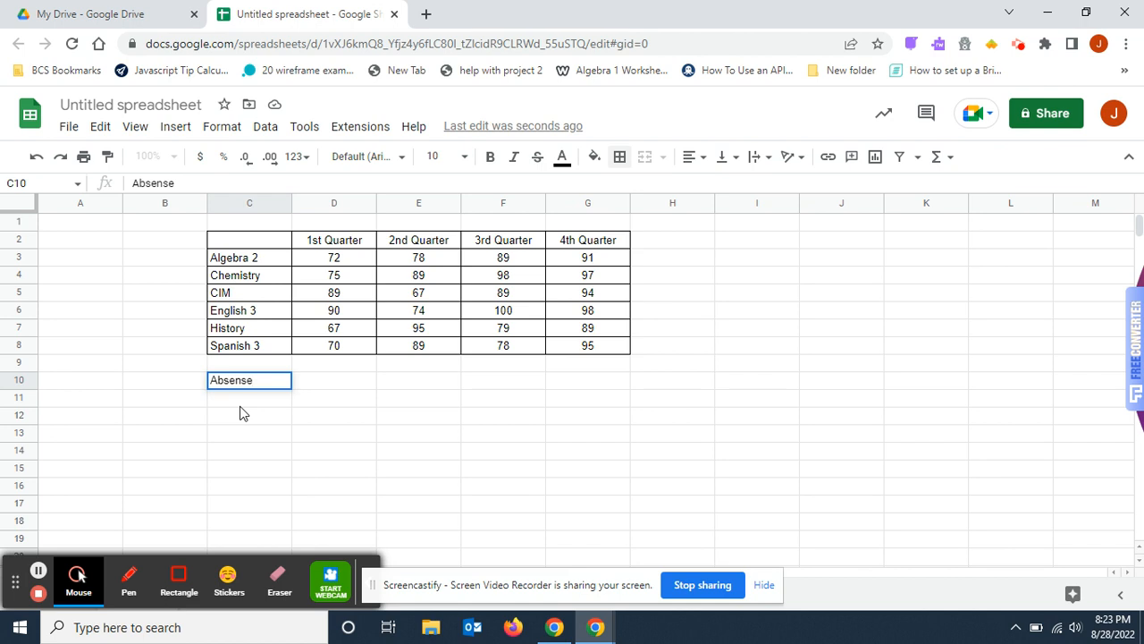
text(s)
drag(407, 397, 404, 415)
Enter the absence counts 3, 2, 2 and 0 for the four quarters in cells D10 to G10.
click(350, 384)
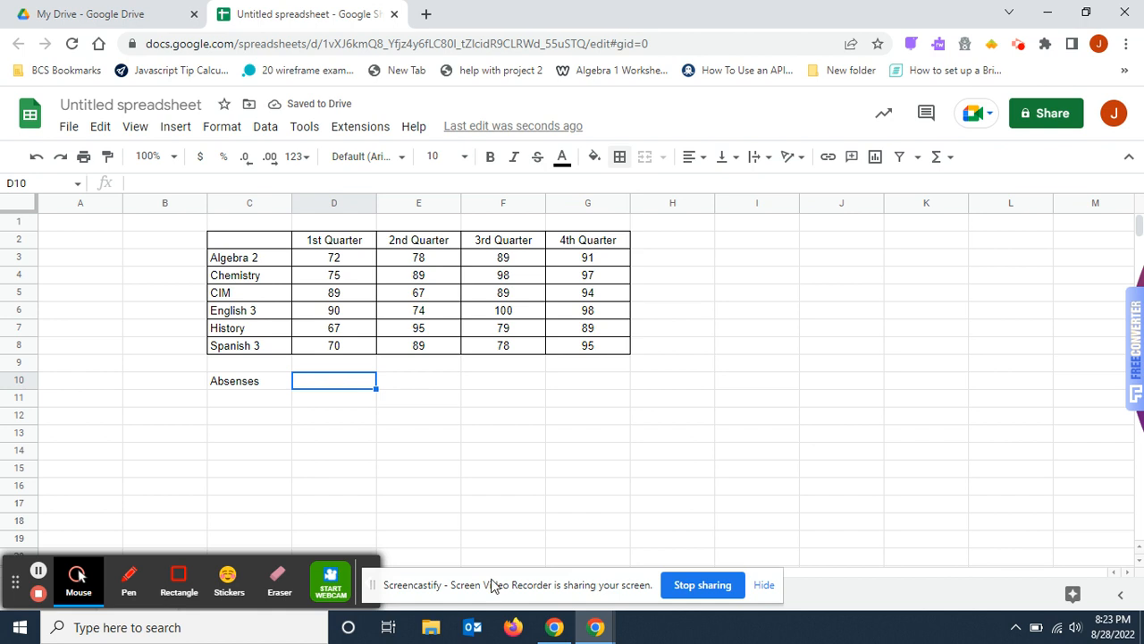
text(3)
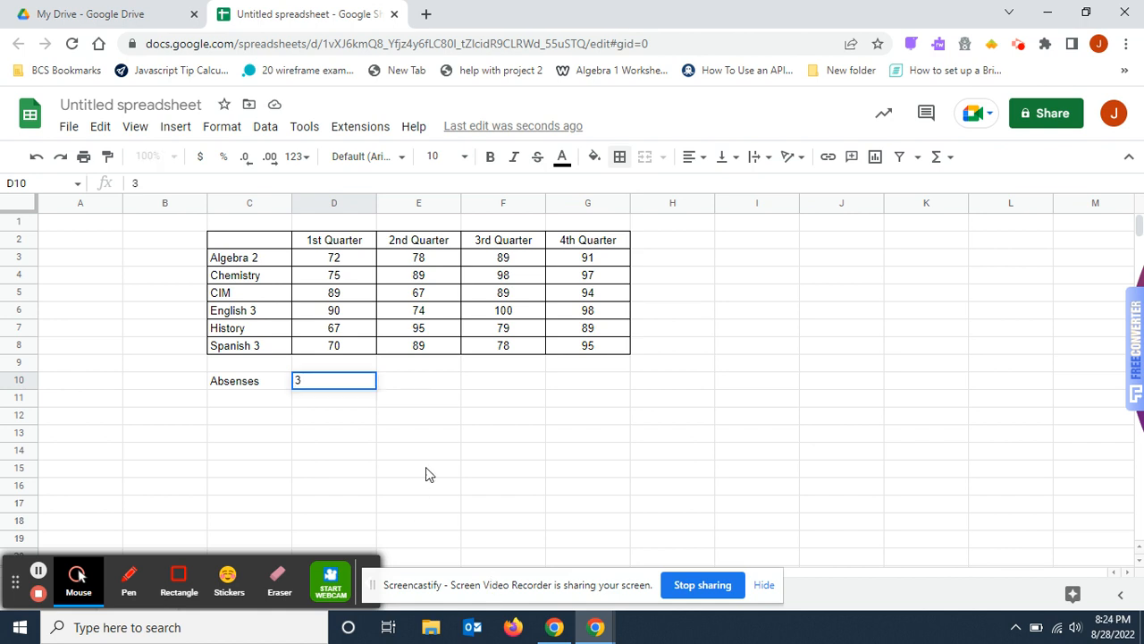
click(427, 386)
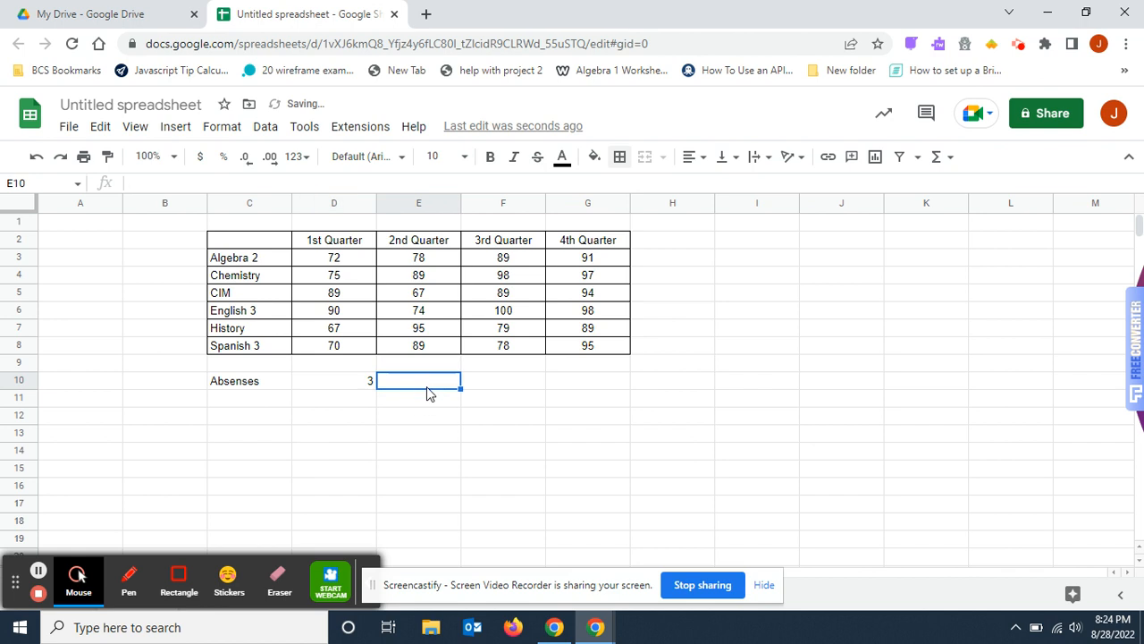
text(2)
click(426, 454)
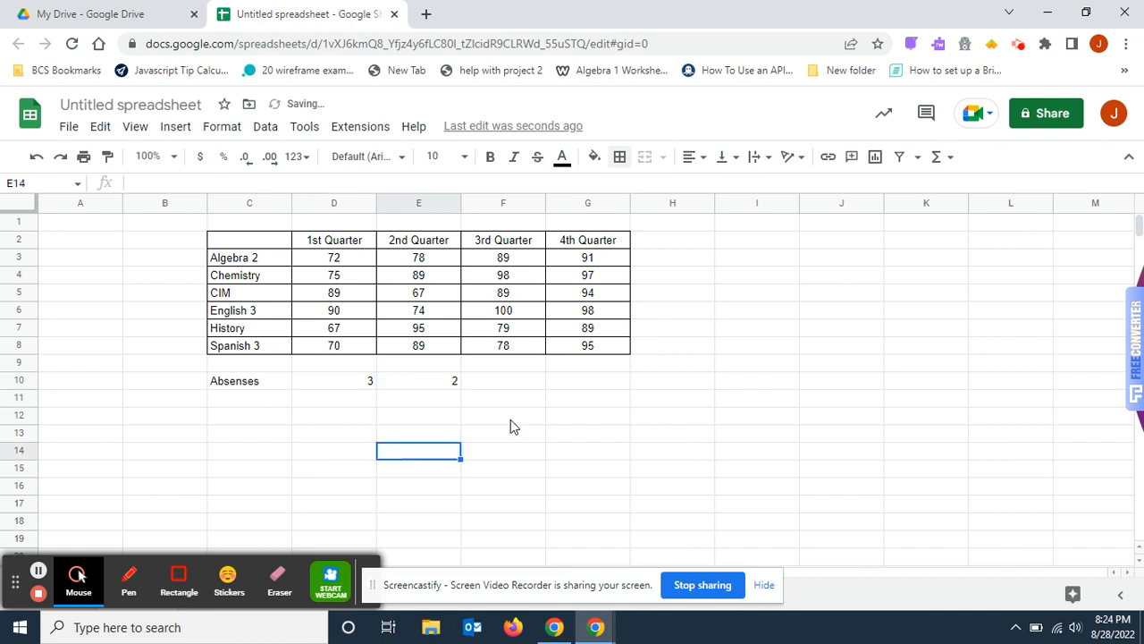
click(514, 388)
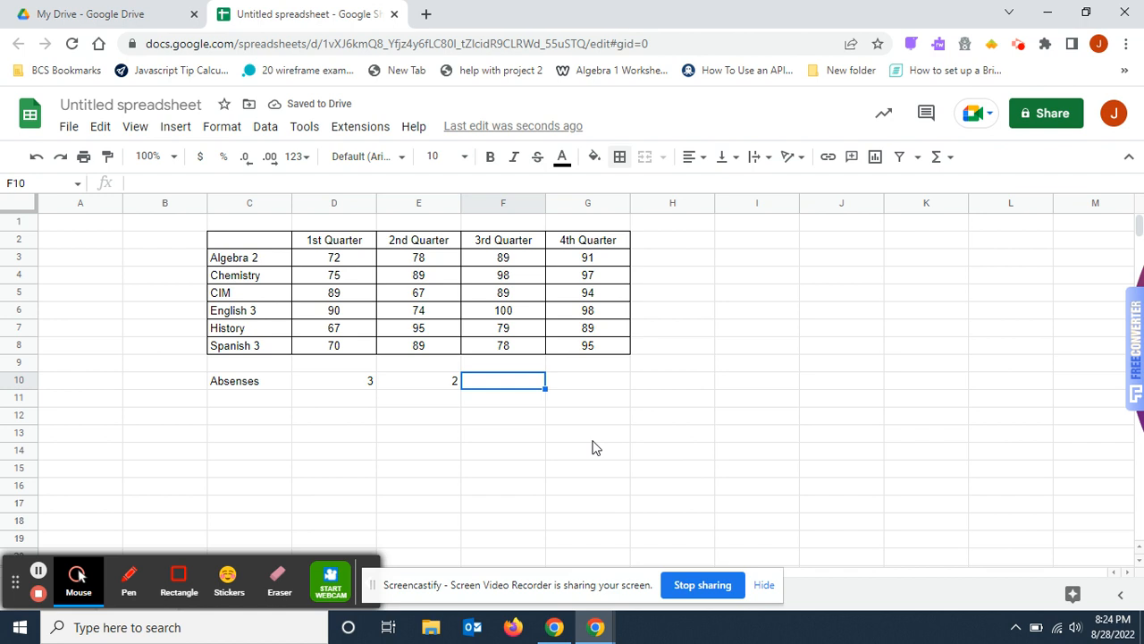
text(2)
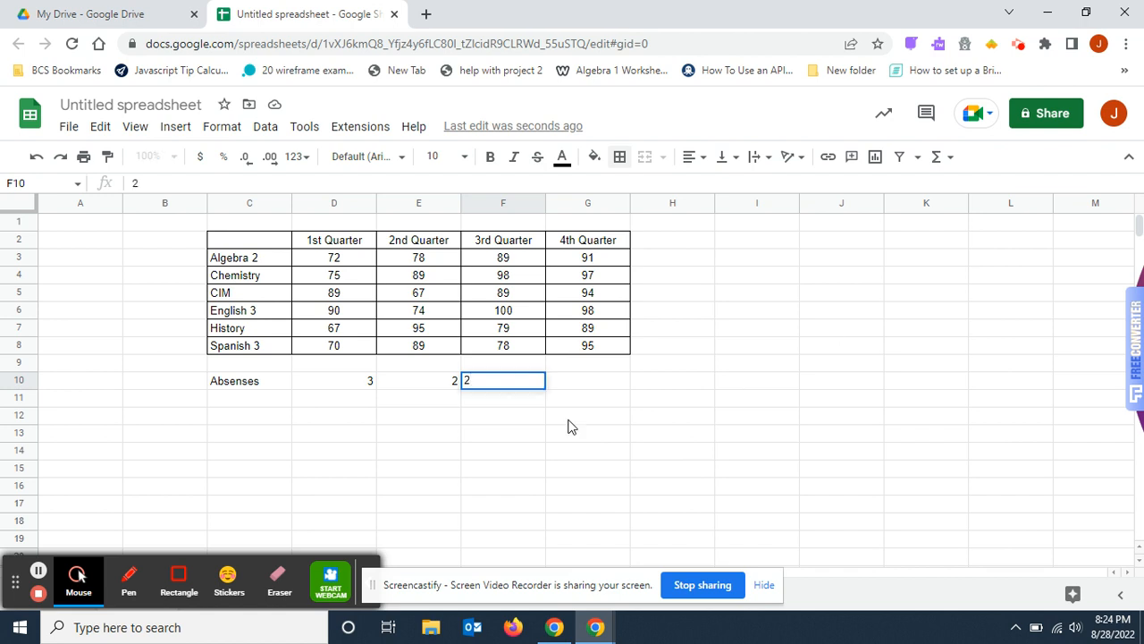
click(538, 439)
click(613, 386)
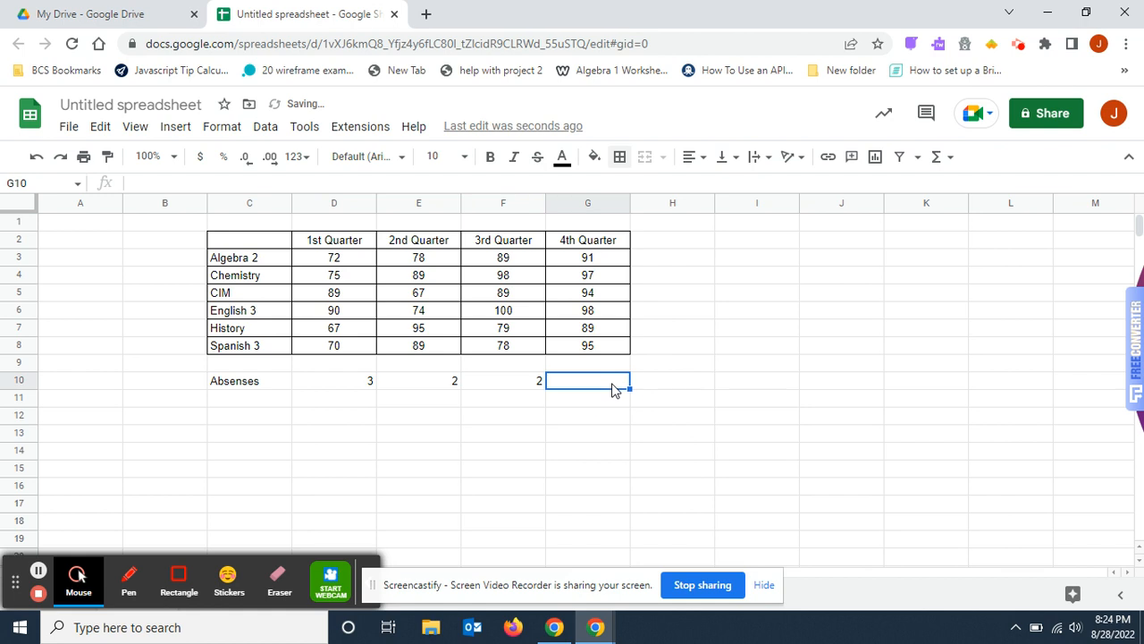
text(0)
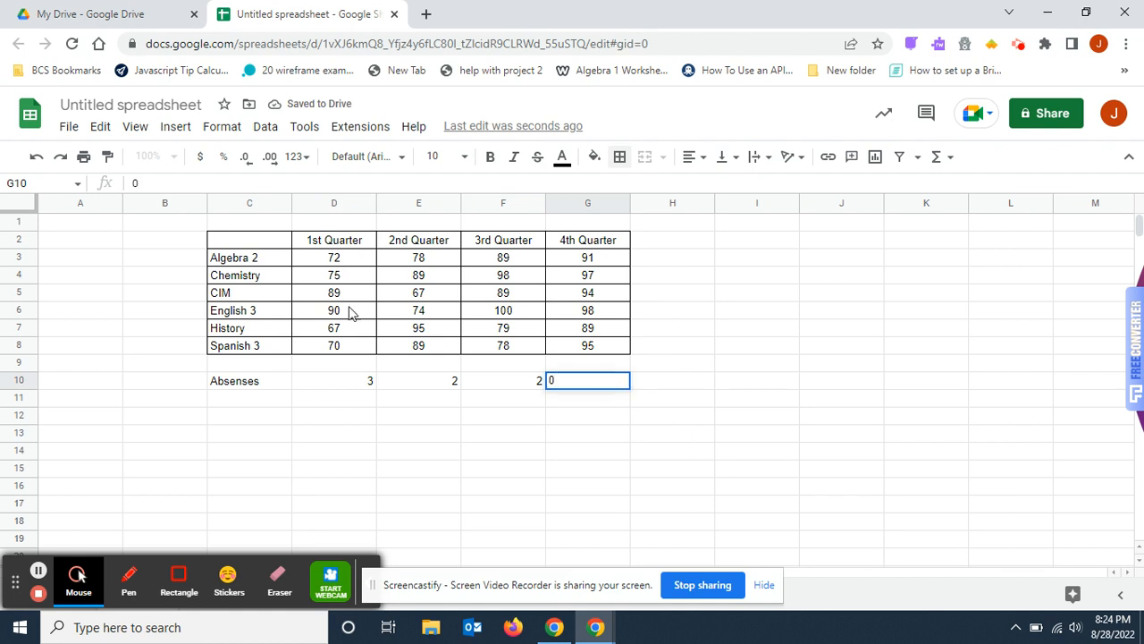
click(529, 441)
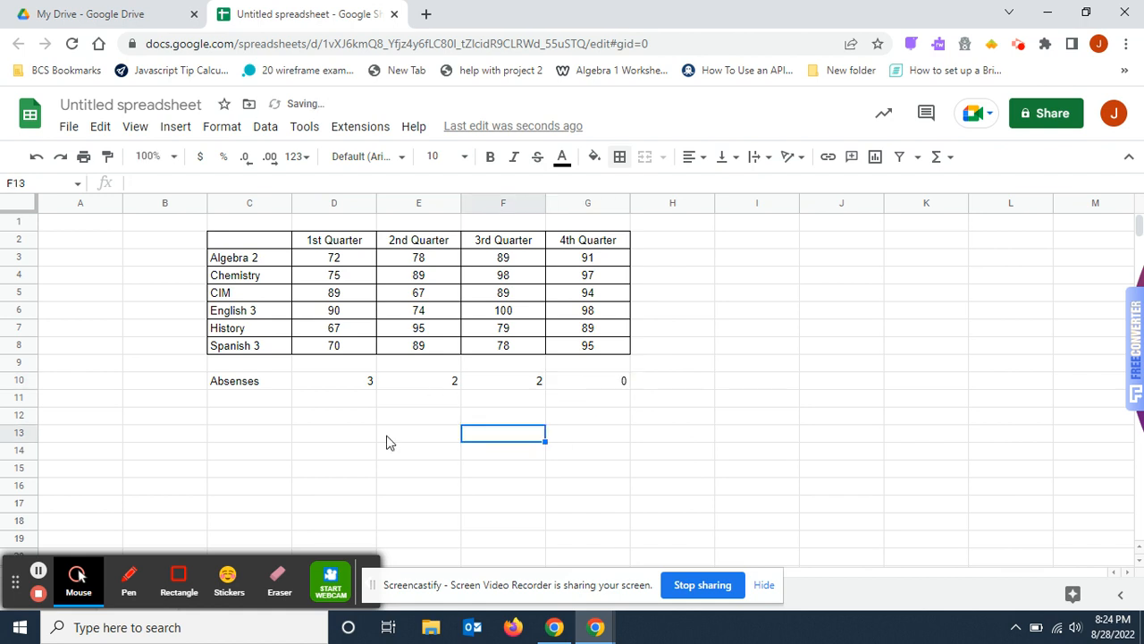
drag(251, 386, 620, 384)
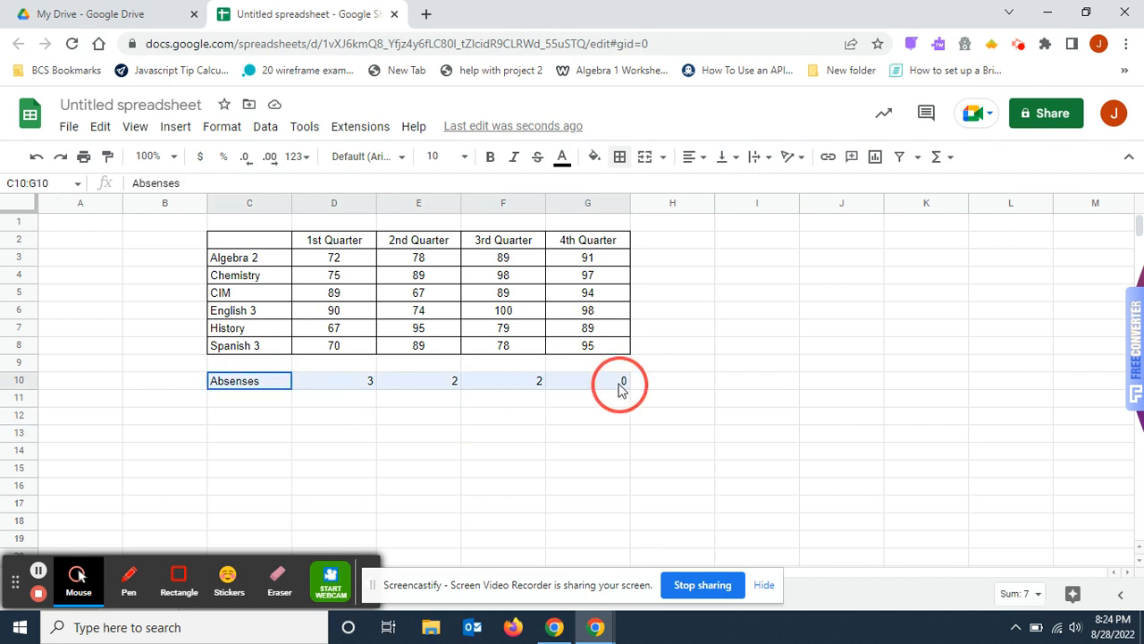
click(621, 158)
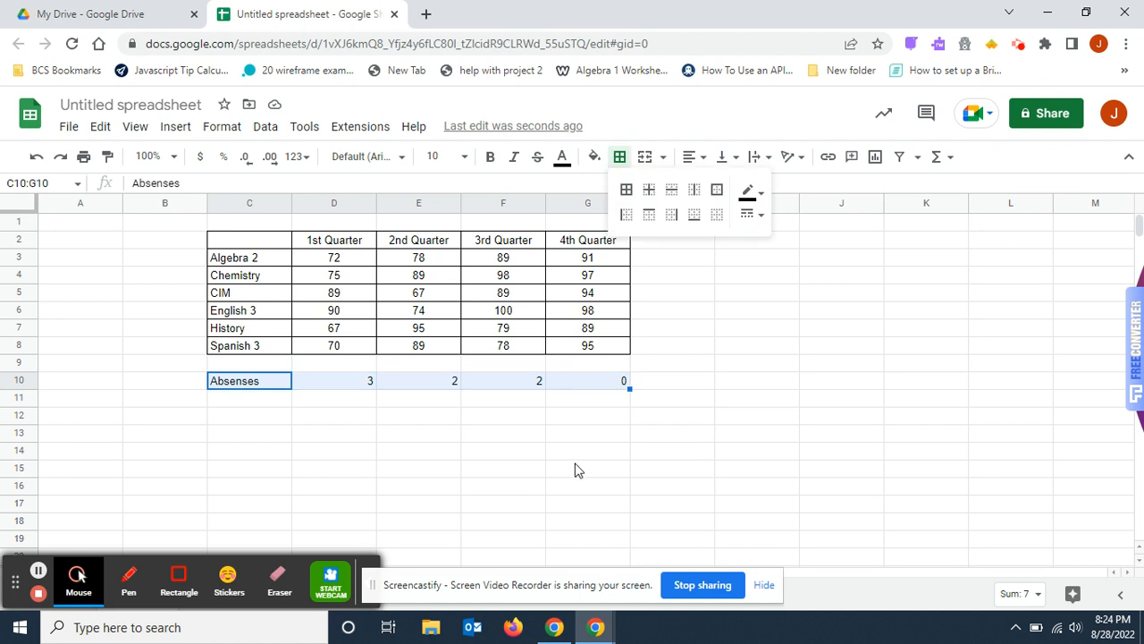
click(531, 472)
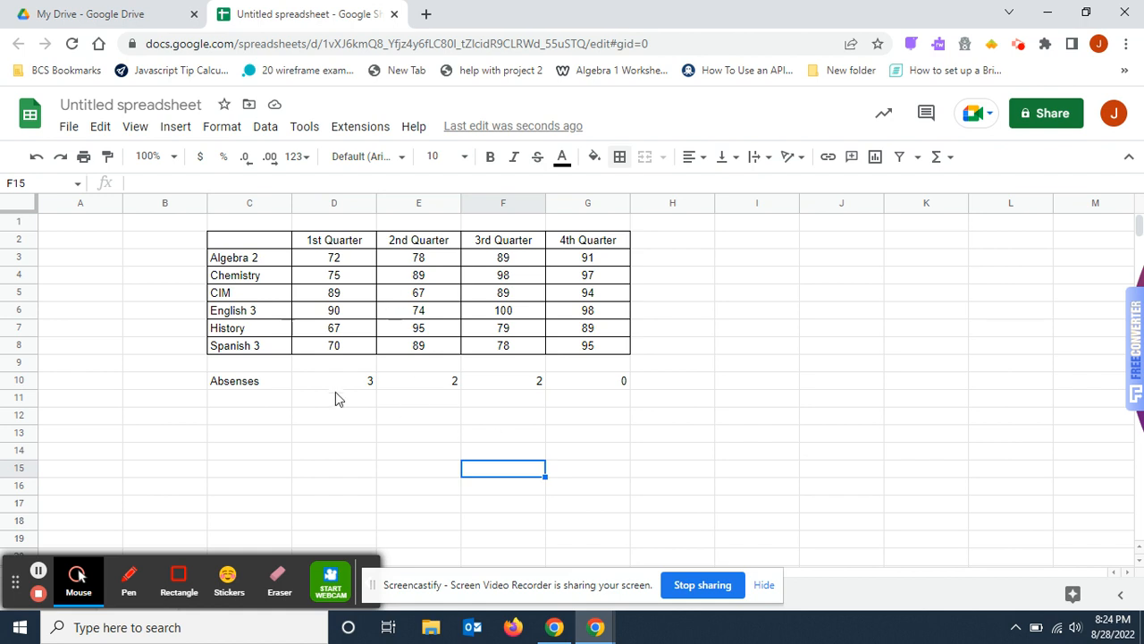
Center the four absence counts in D10 to G10 horizontally within their cells.
drag(367, 383, 619, 386)
key(shift+Down)
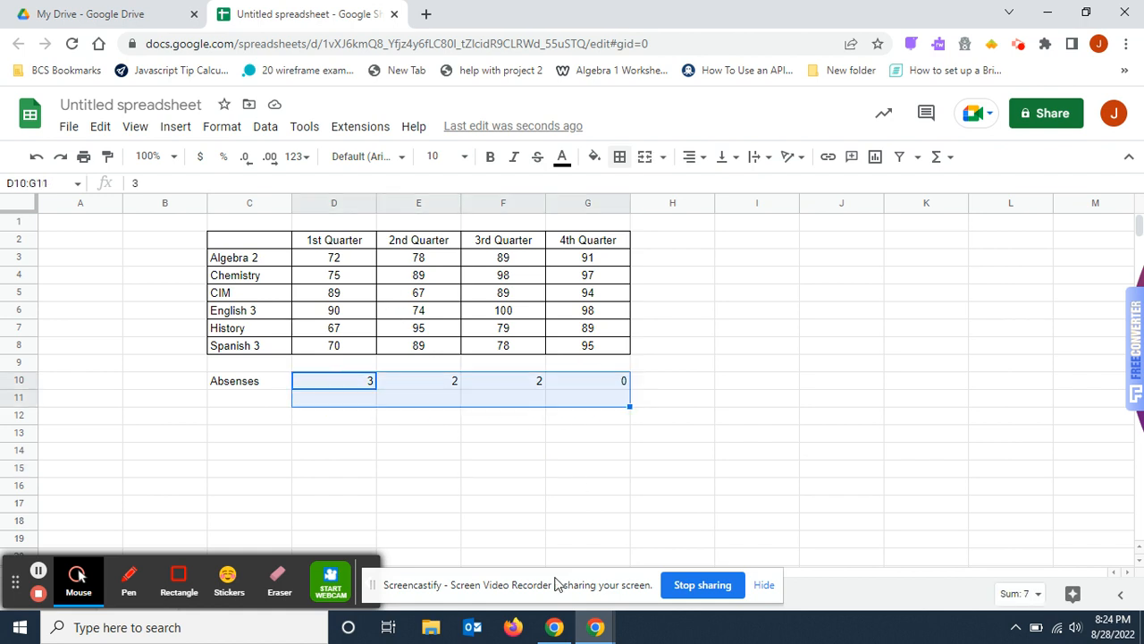
click(697, 158)
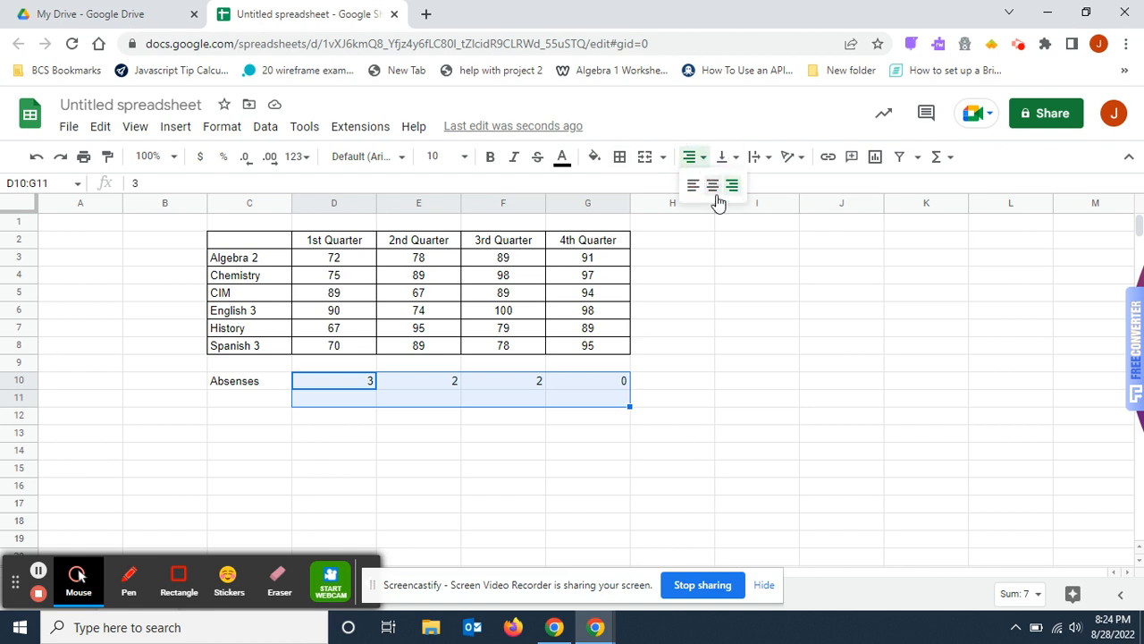
click(712, 185)
click(624, 471)
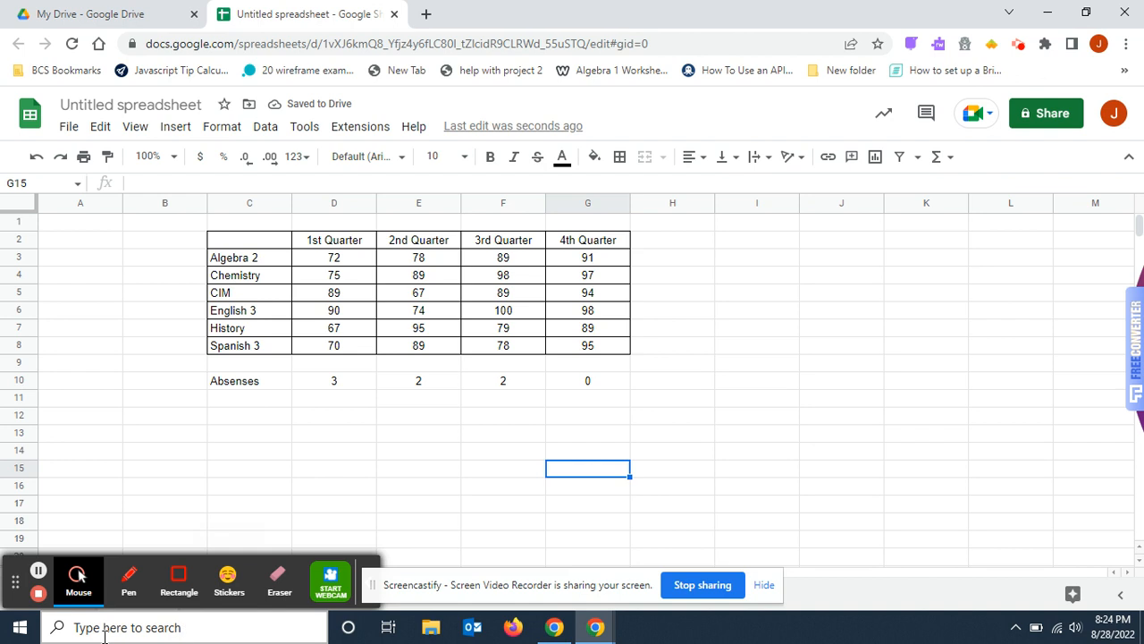
Apply all borders to every cell of the absences row in C10:G10.
drag(268, 381, 624, 383)
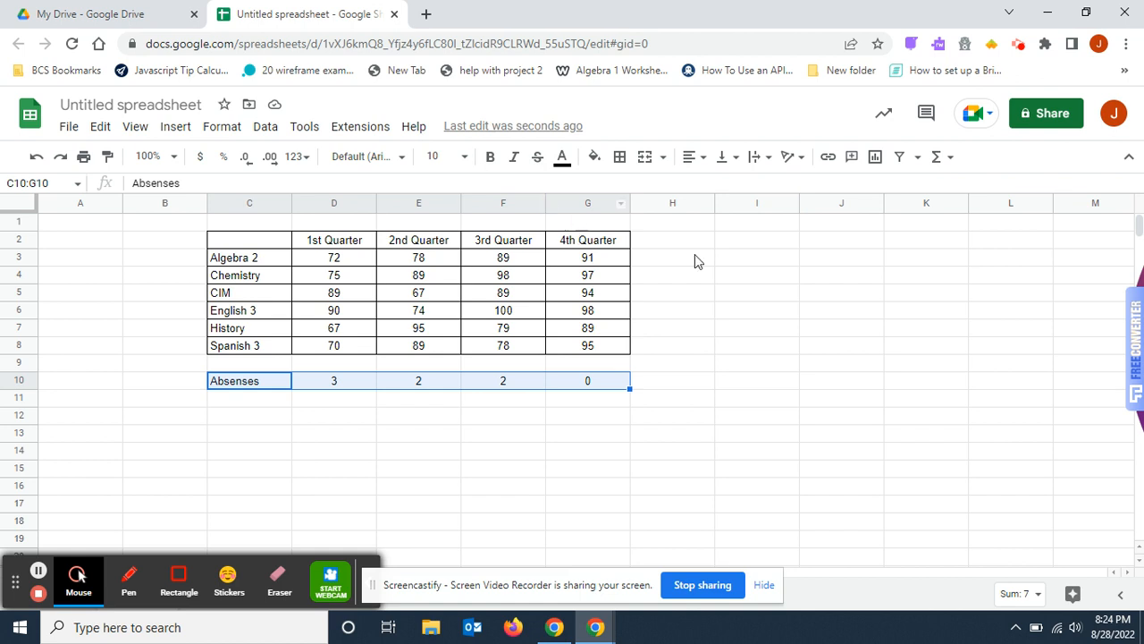
click(620, 158)
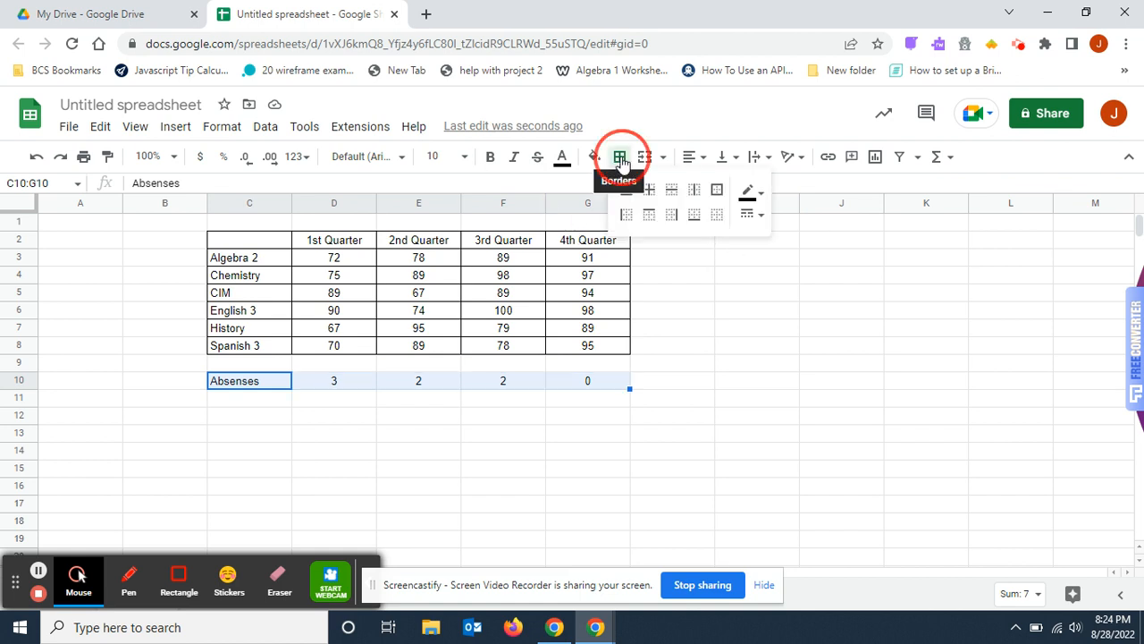
click(627, 190)
click(438, 510)
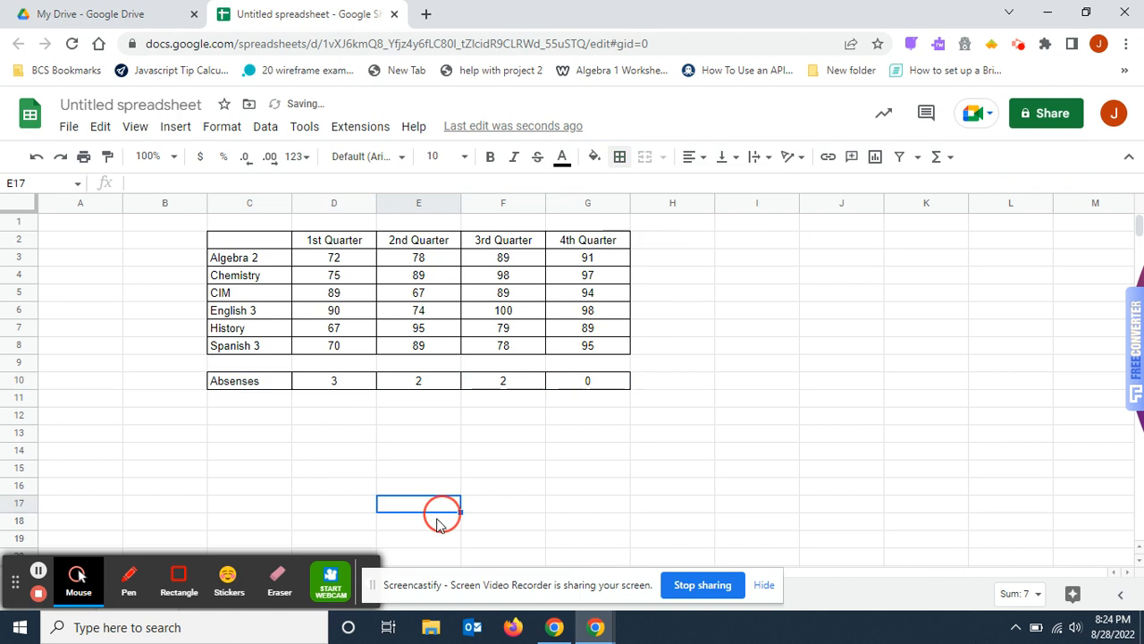
click(620, 158)
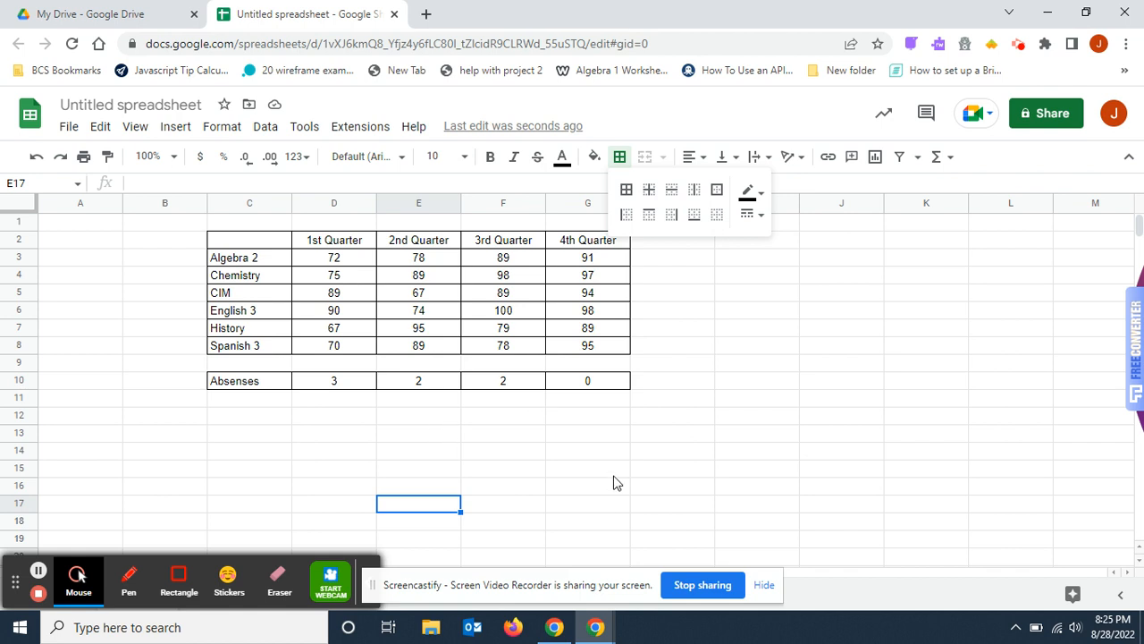
click(761, 463)
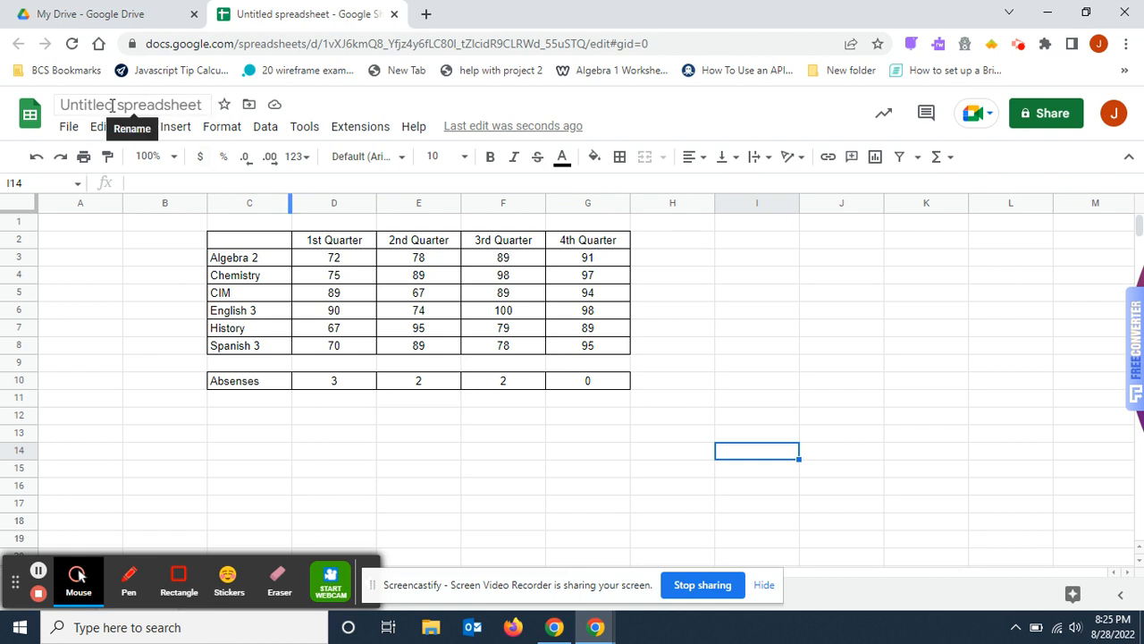
Rename the untitled spreadsheet to the teacher's title and surname followed by "grade sheet".
click(61, 103)
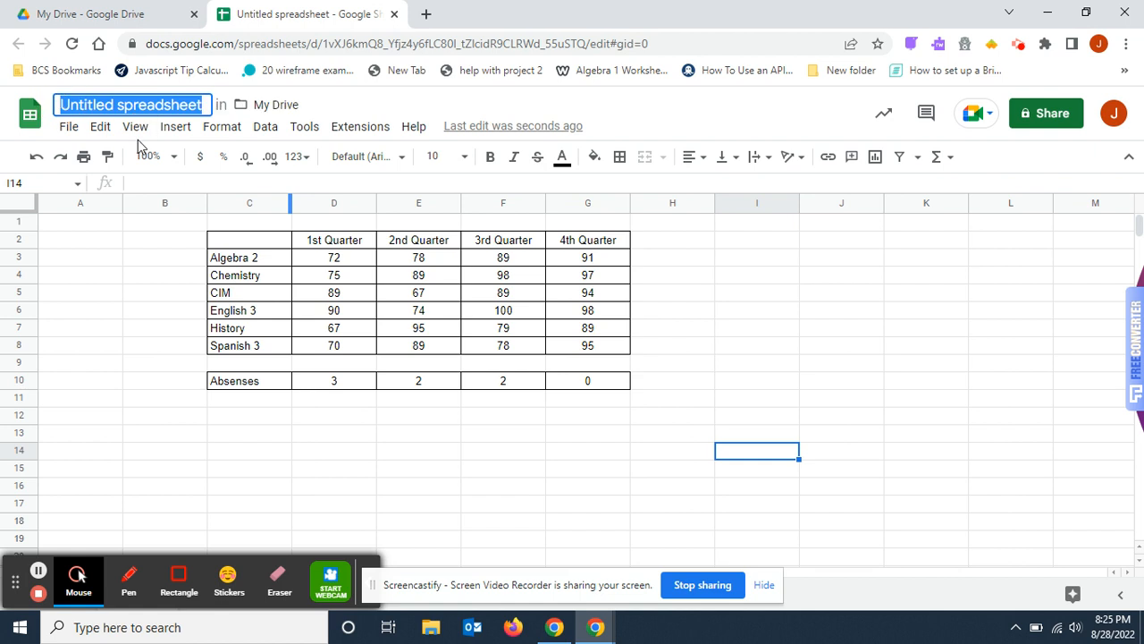
text(Mr M)
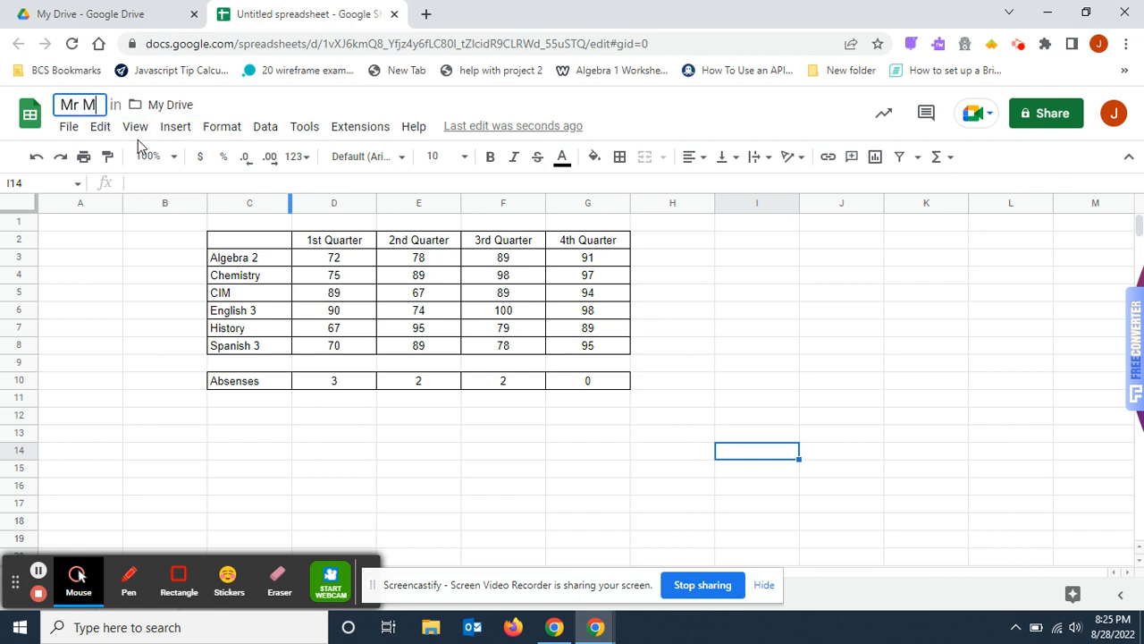
text(ardis)
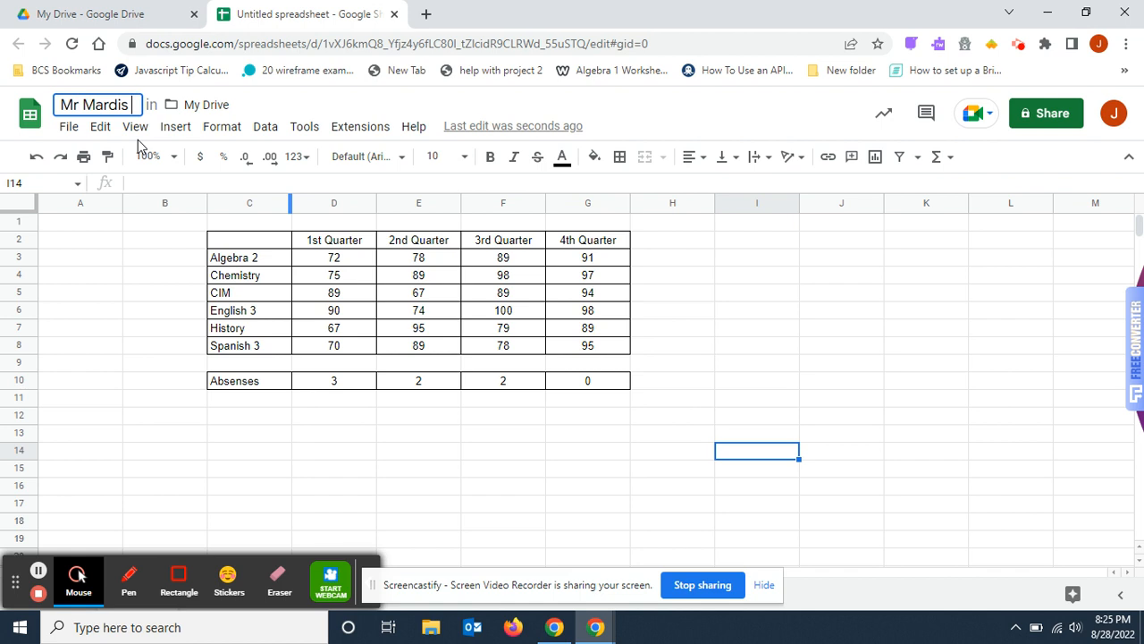
text( grade sheet)
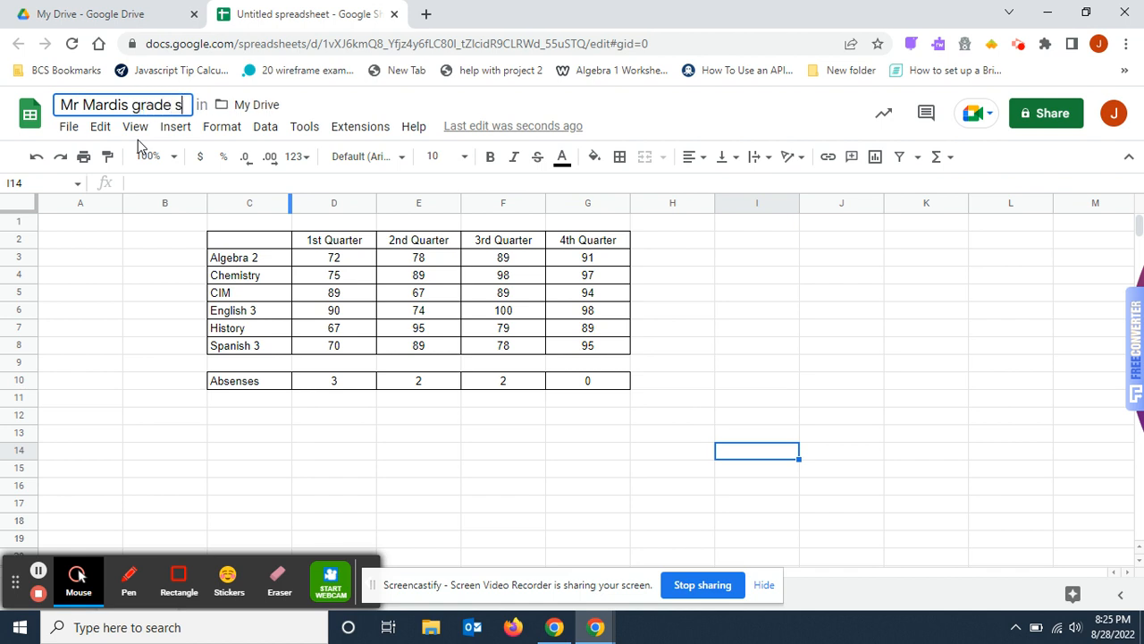
click(363, 488)
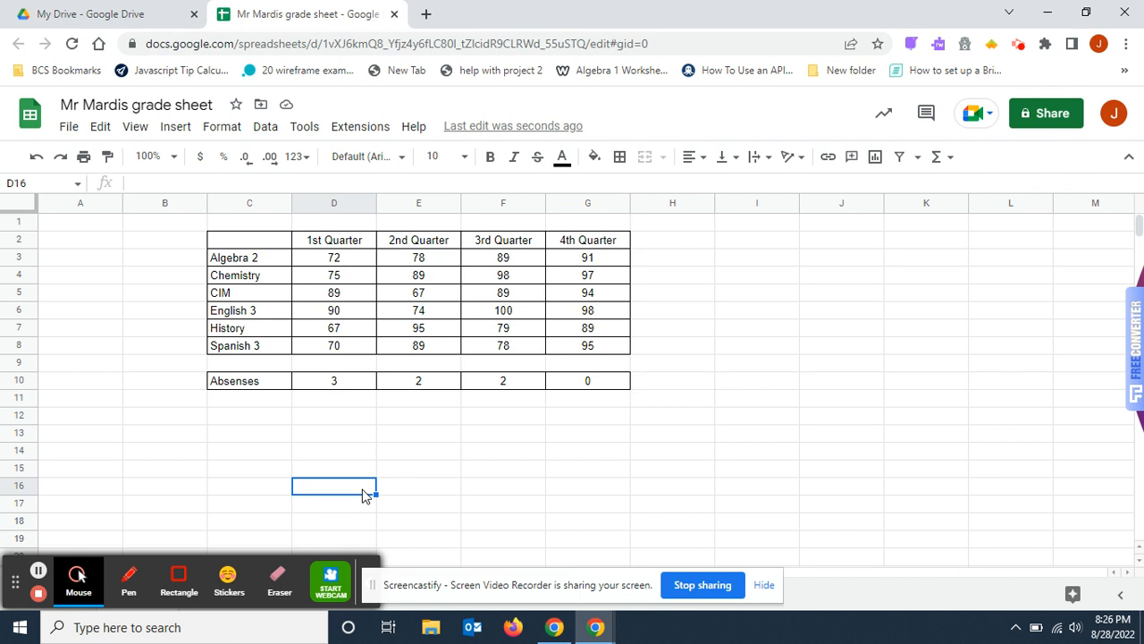
Enter the formula =AVERAGE(D3:G3) in cell H3 to average the four Algebra 2 quarter grades.
click(666, 262)
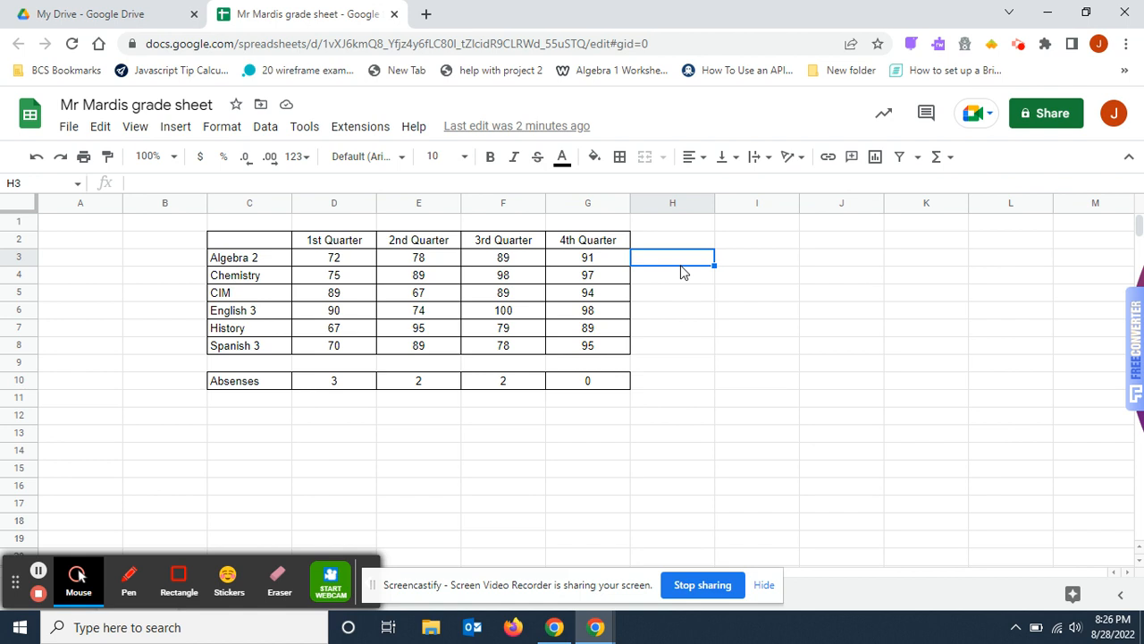
text(=)
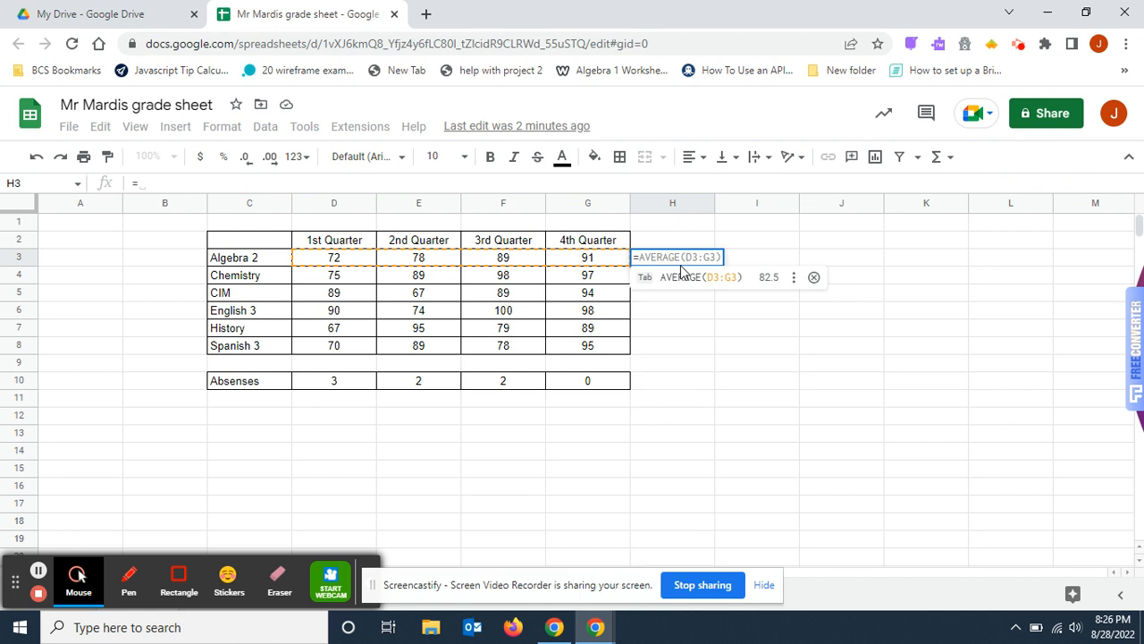
text(a)
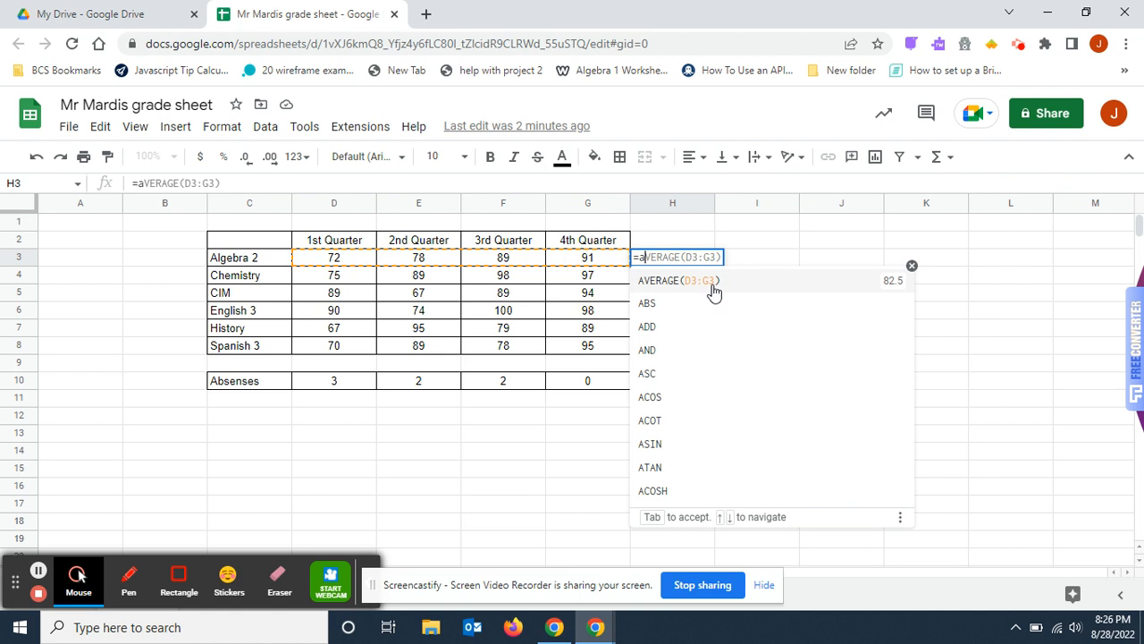
click(684, 281)
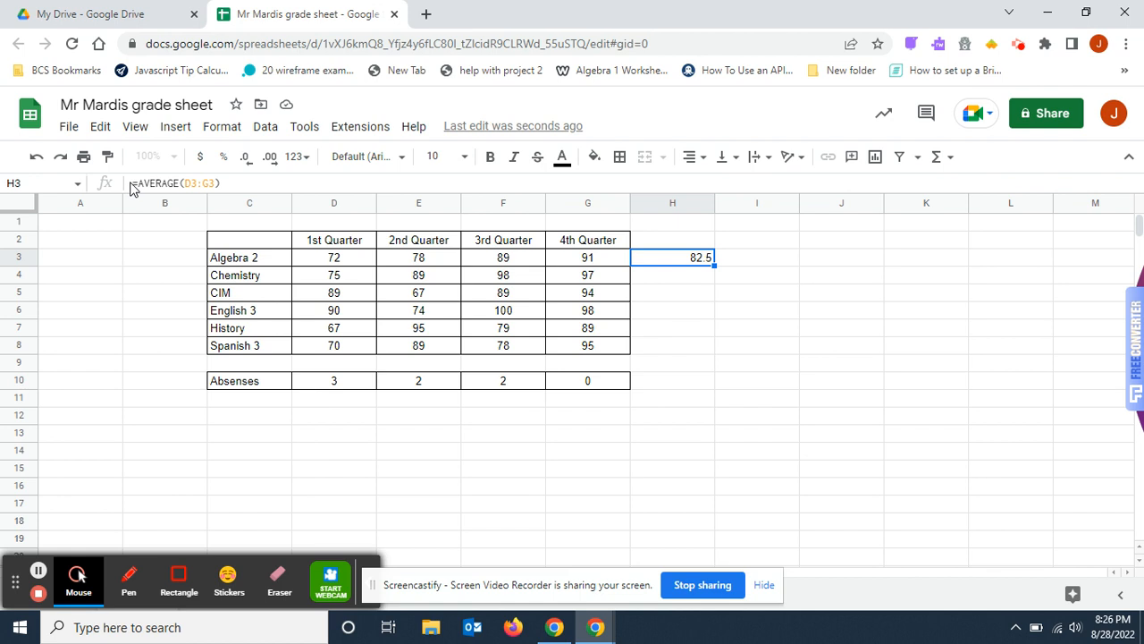
drag(133, 183, 243, 183)
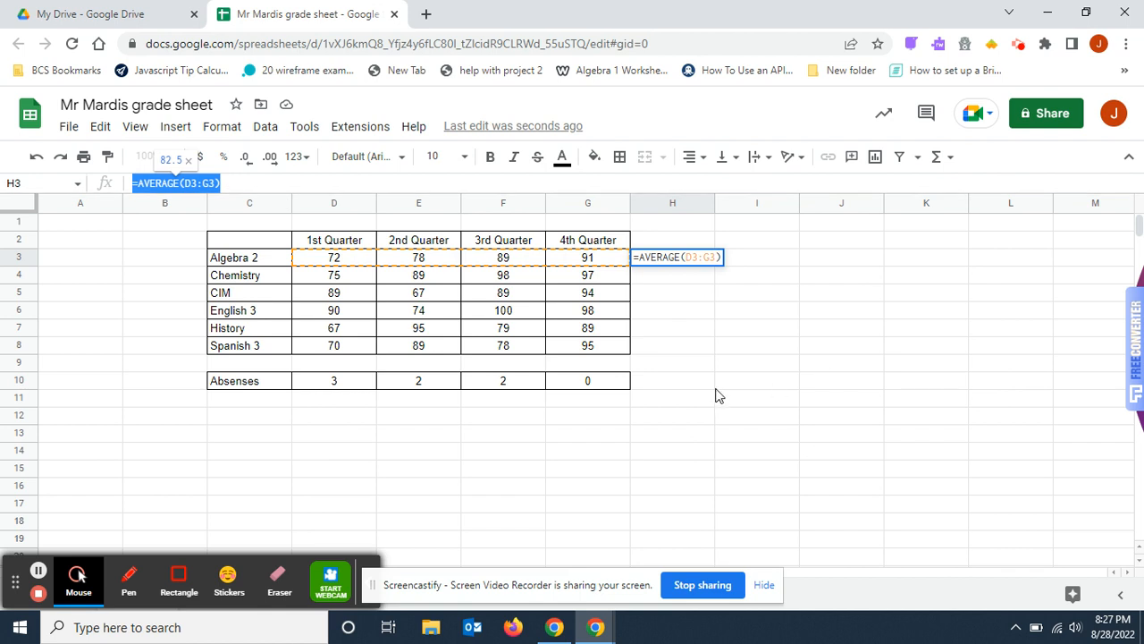
key(Return)
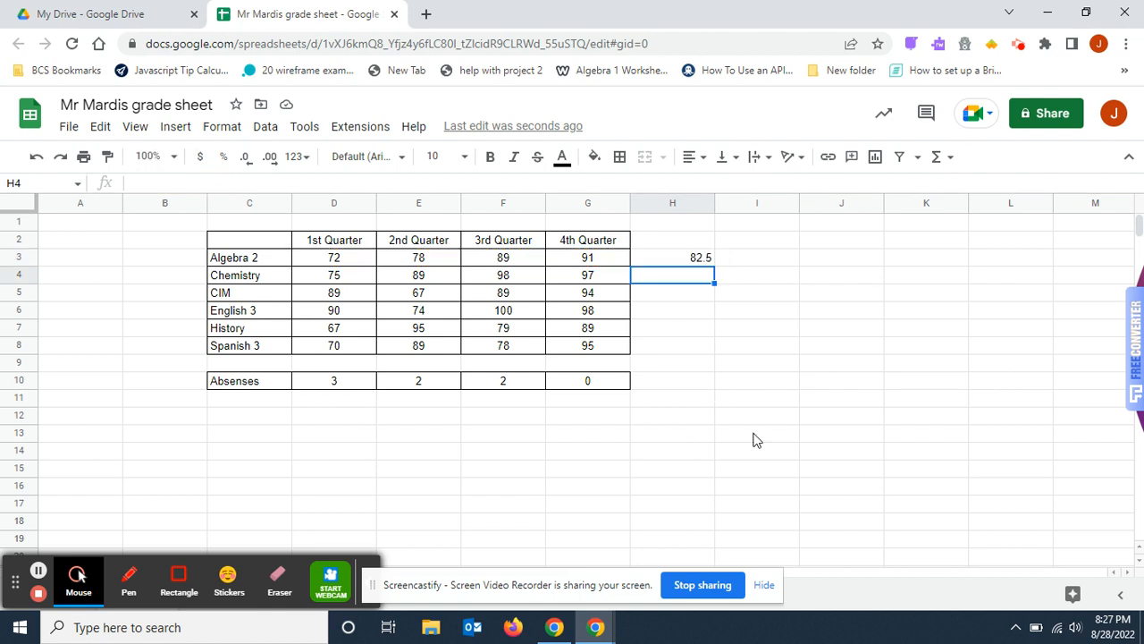
Fill the average formula from H3 down to H8 for the remaining courses.
click(706, 265)
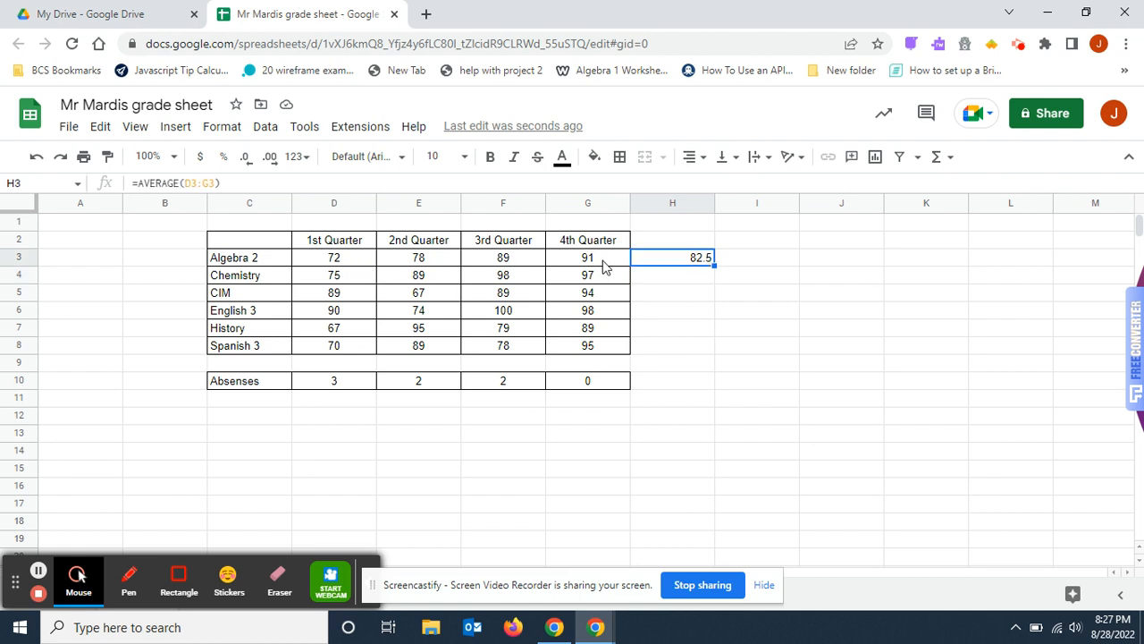
click(714, 266)
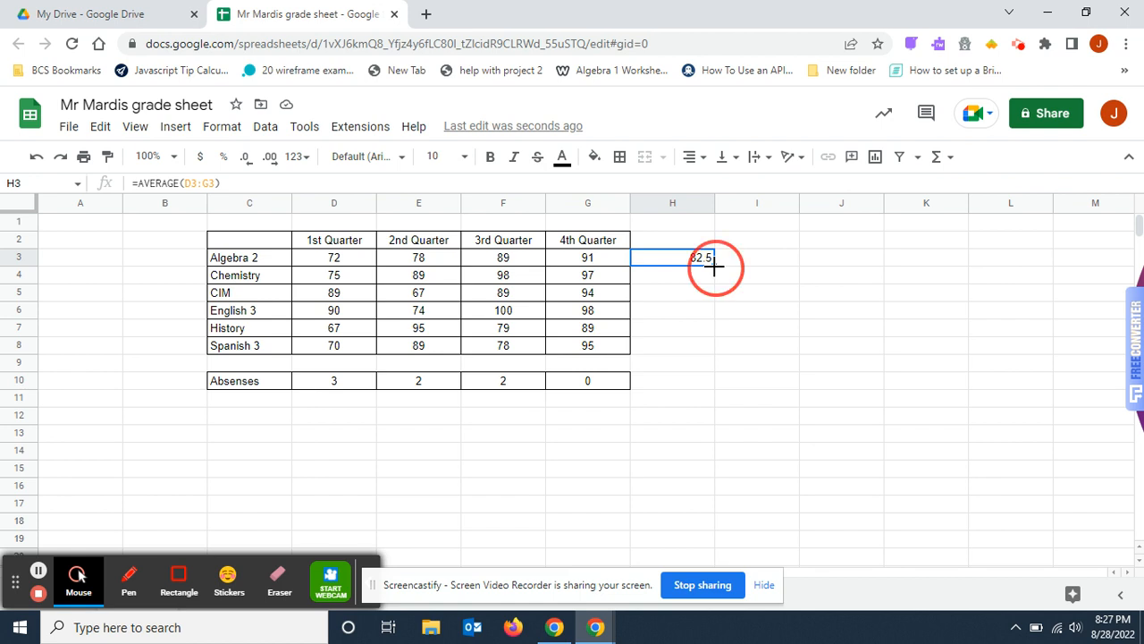
drag(715, 265, 719, 349)
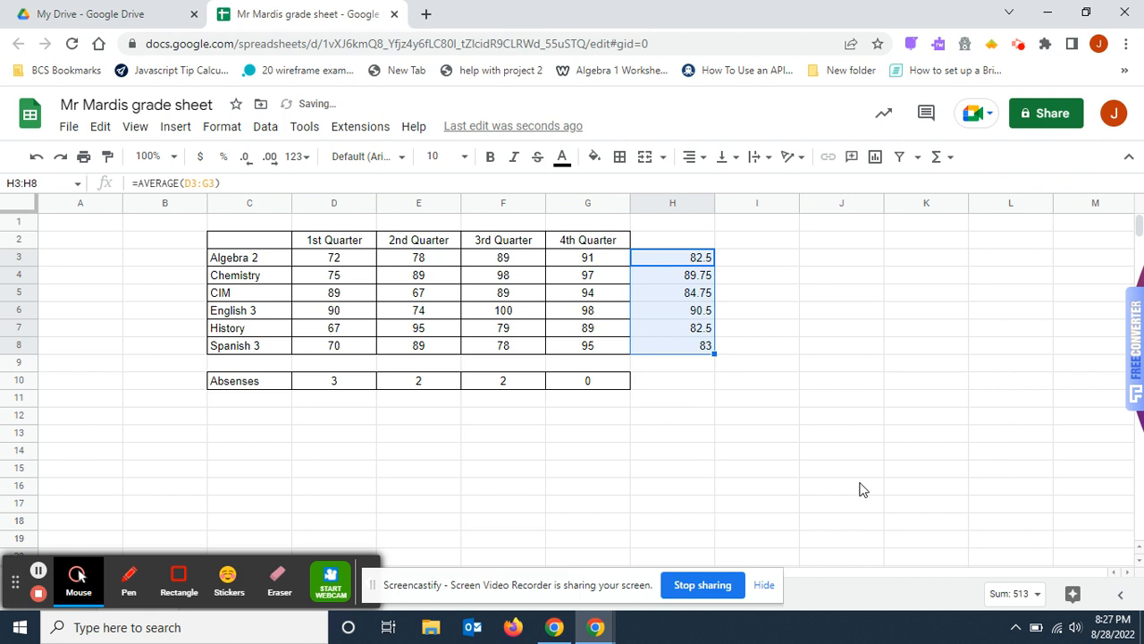
click(695, 416)
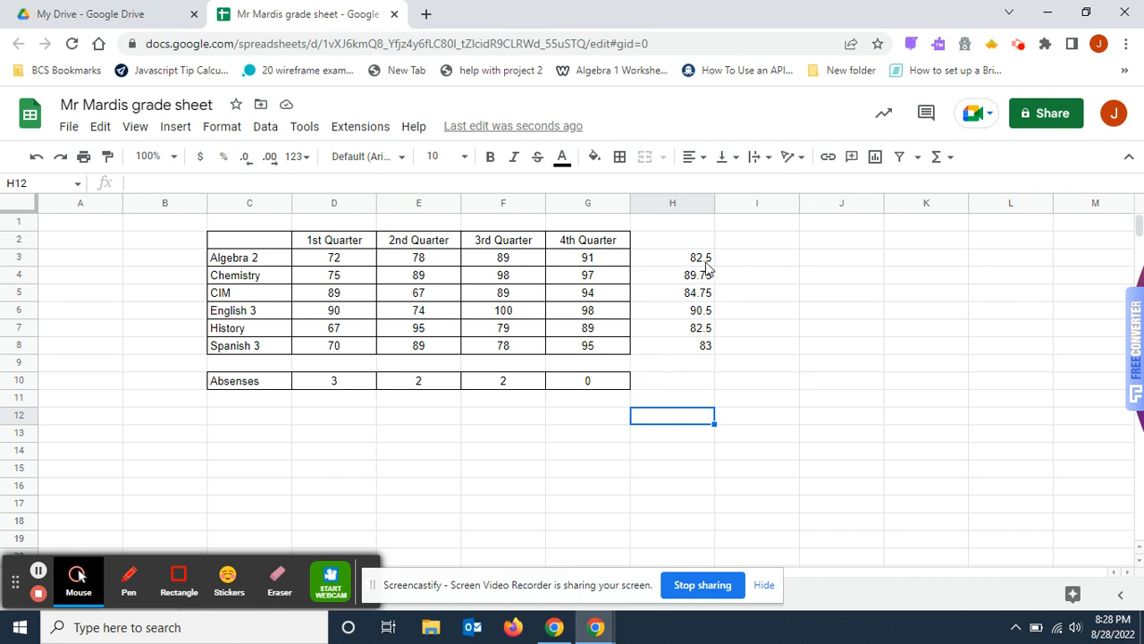
Increase the number format of the course averages in H3:H8 to five decimal places.
drag(702, 263, 693, 348)
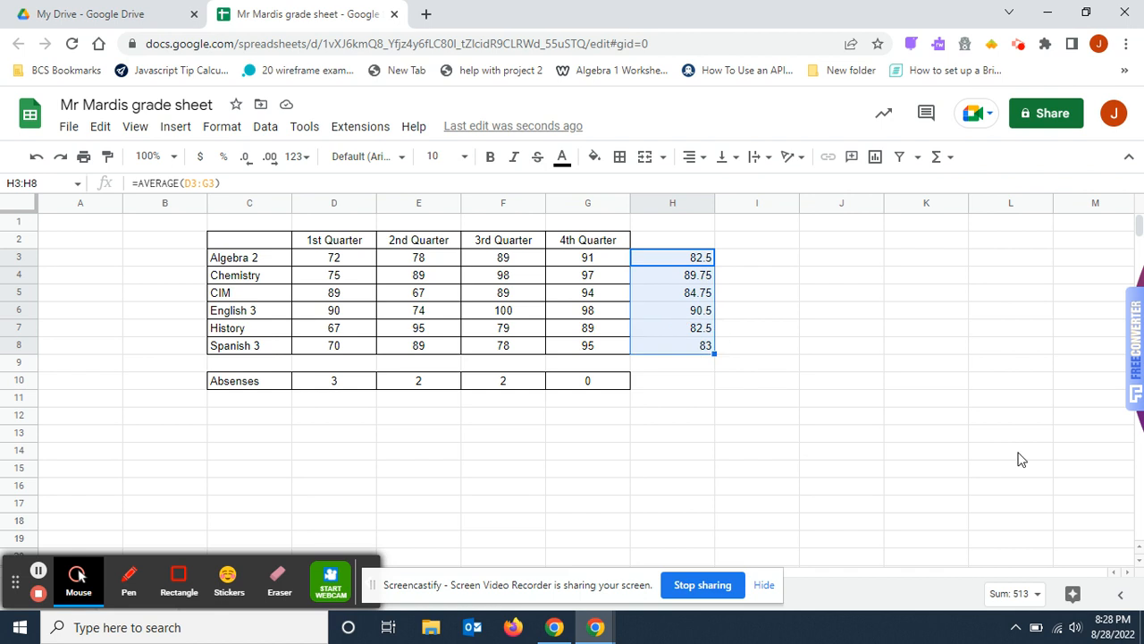
click(270, 158)
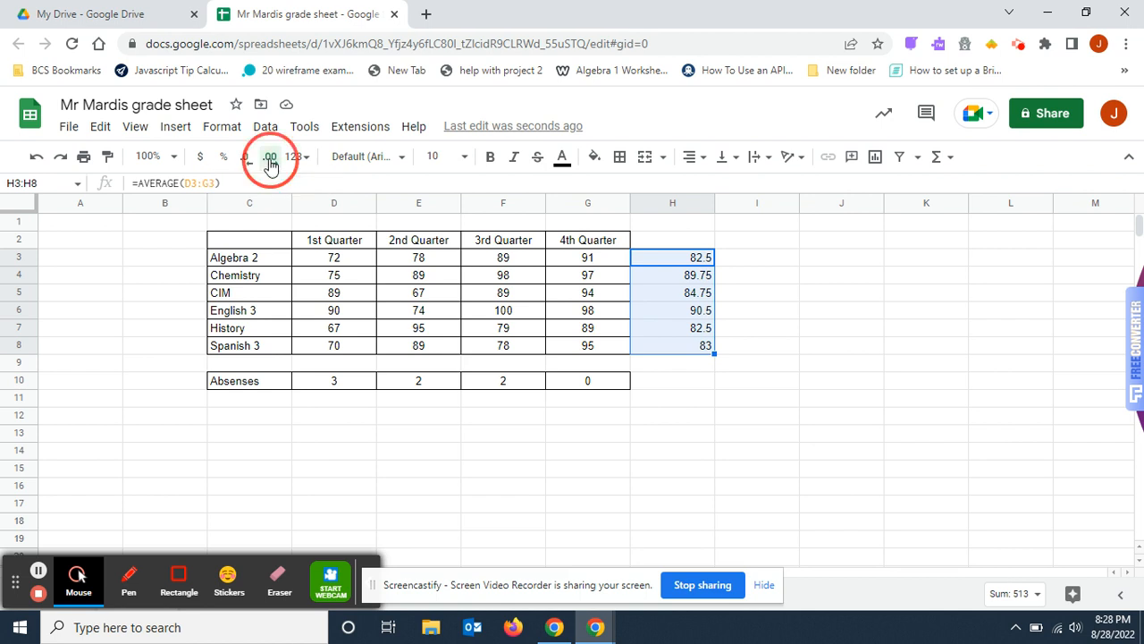
click(270, 158)
click(270, 158)
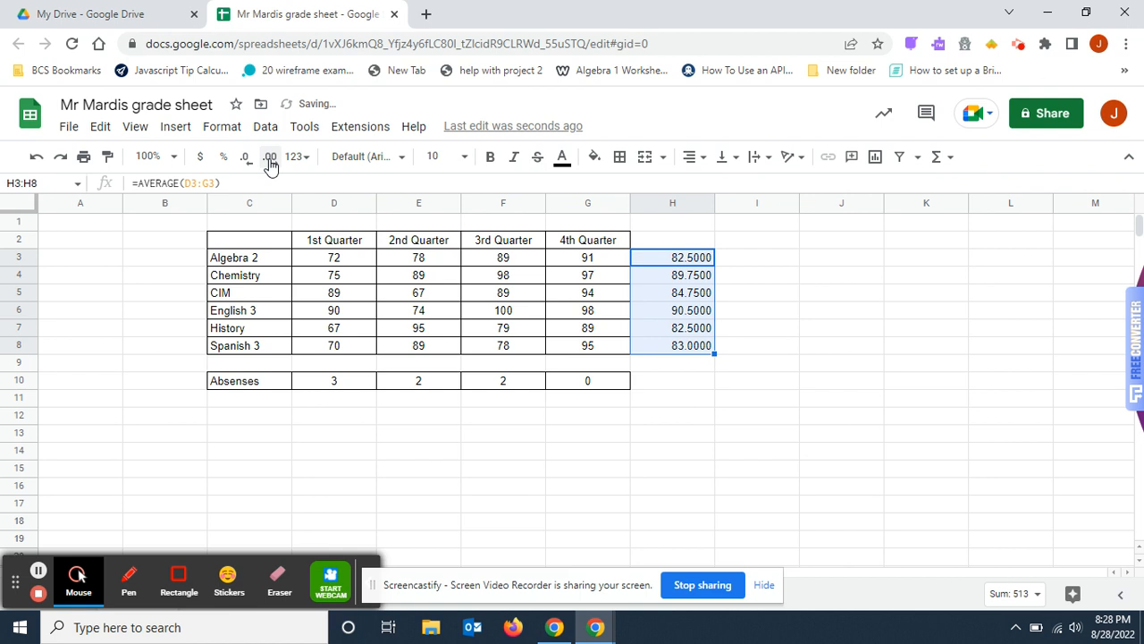
click(270, 158)
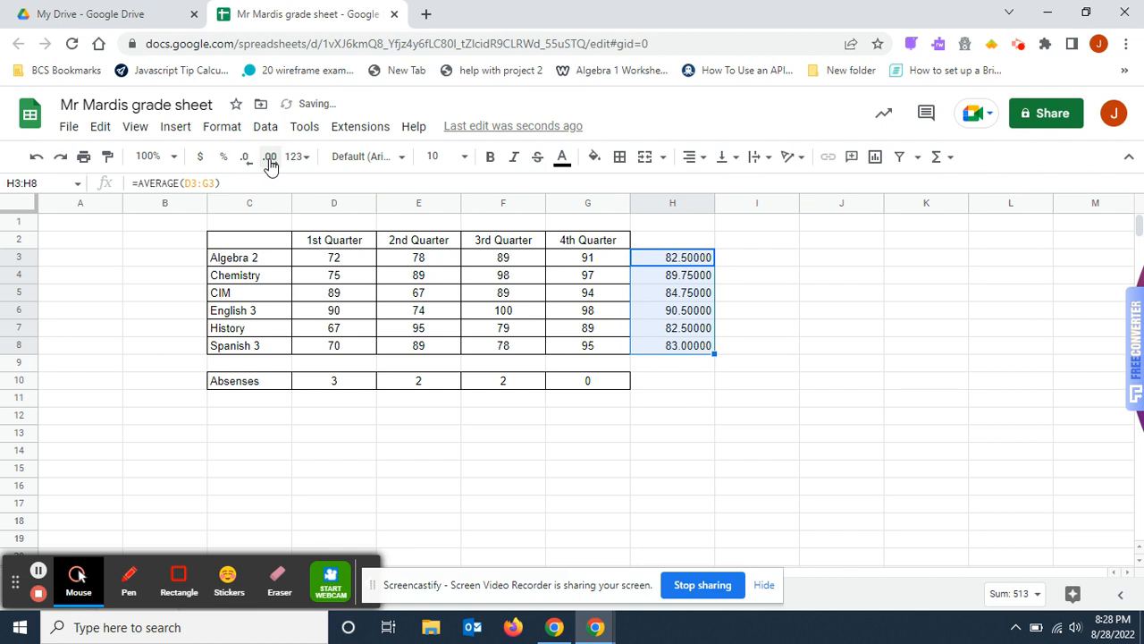
Reduce the number format of the course averages in H3:H8 to one decimal place.
click(245, 161)
click(246, 161)
click(246, 161)
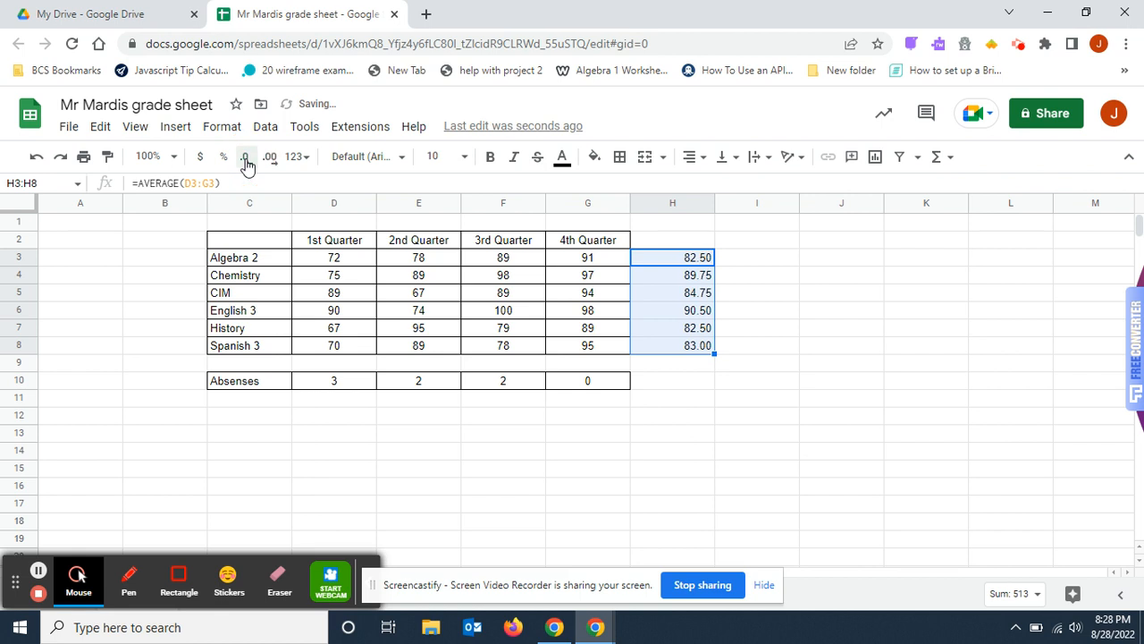
click(246, 161)
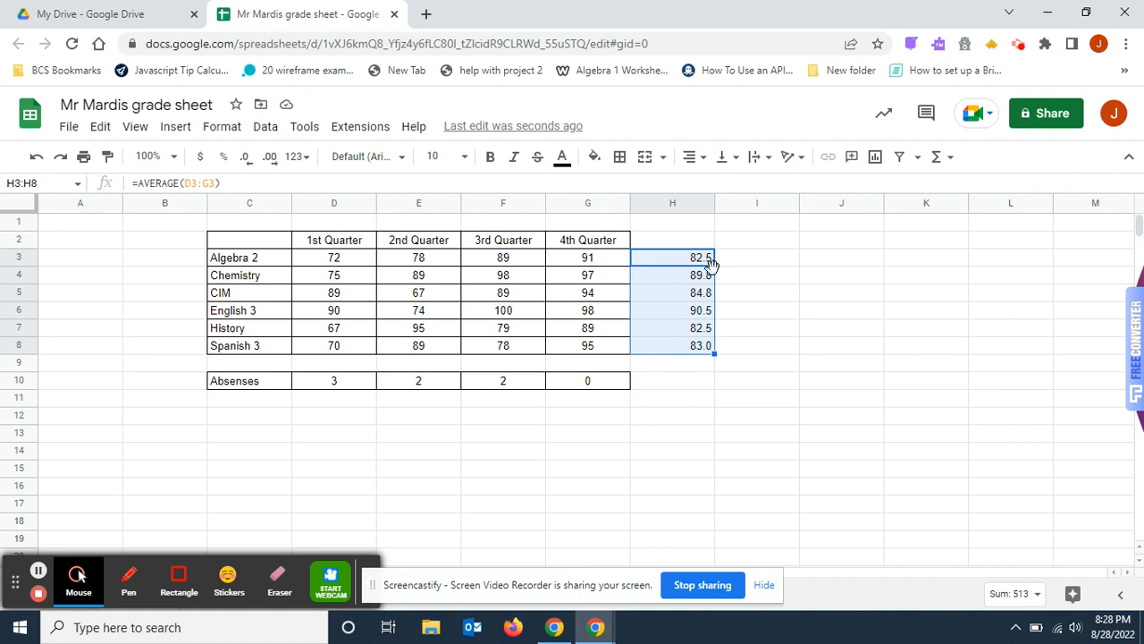
click(713, 419)
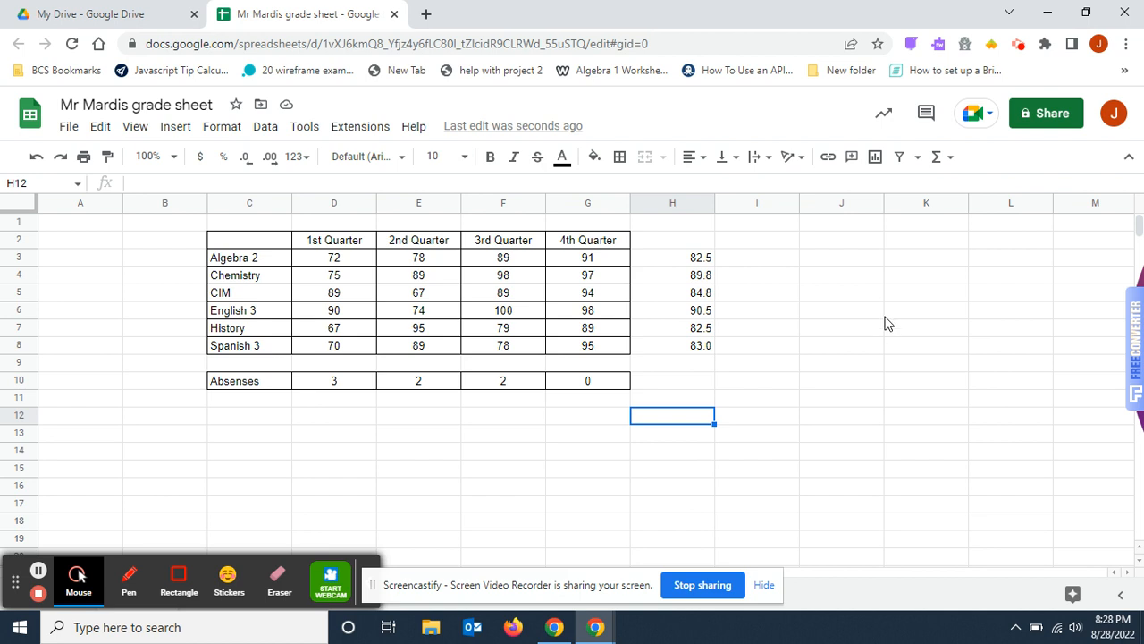
Center the course averages in H3:H8 horizontally within their cells.
click(680, 263)
drag(679, 265, 675, 353)
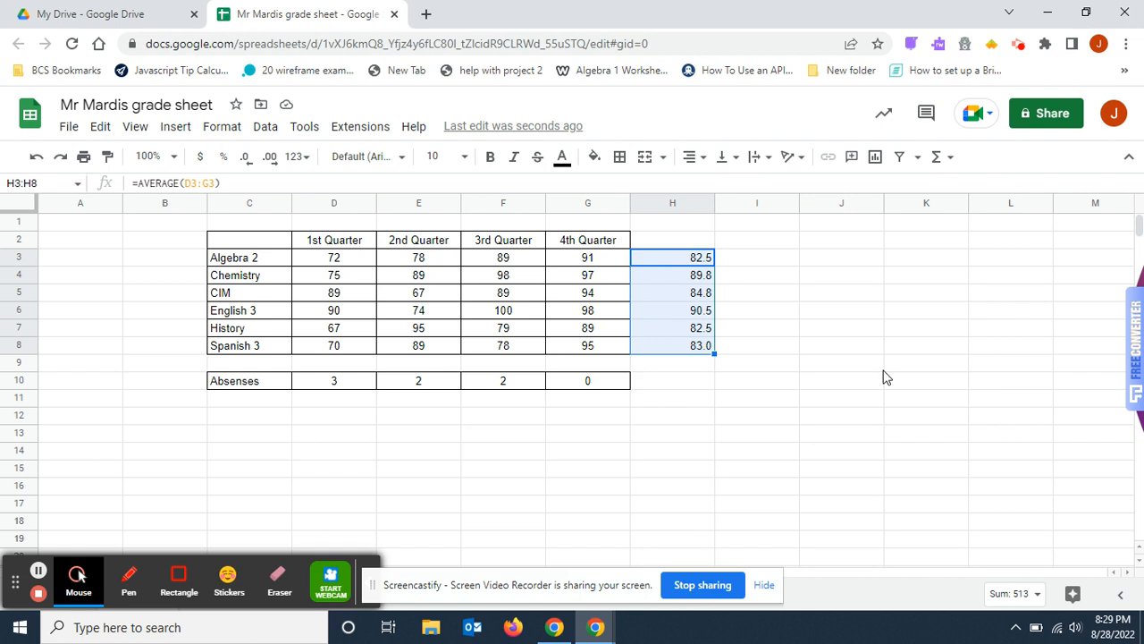
click(705, 161)
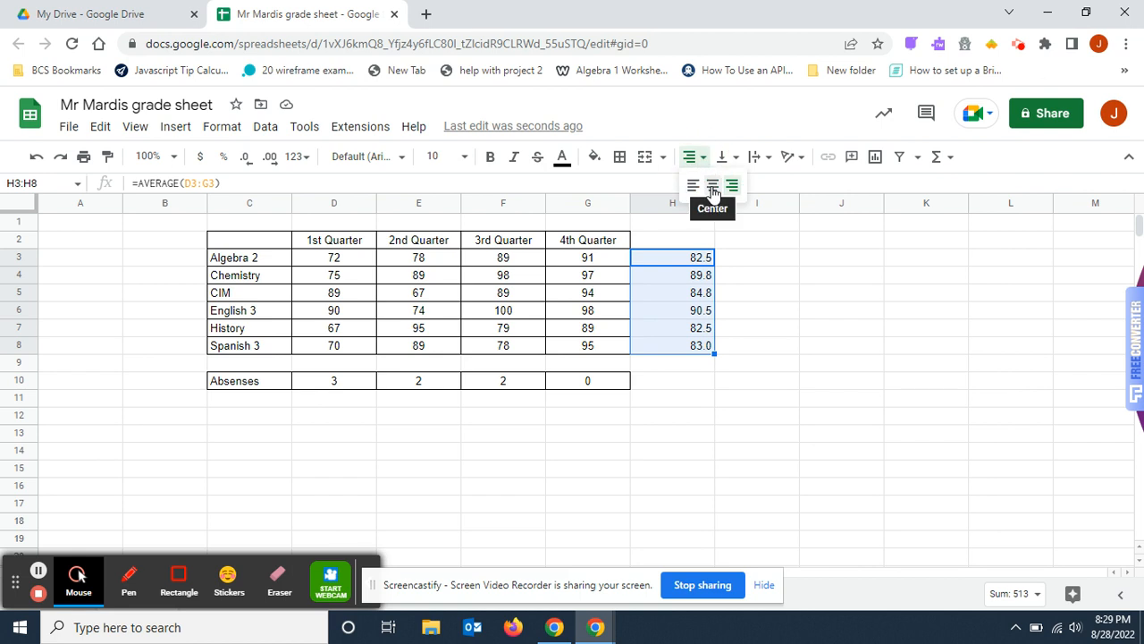
click(713, 188)
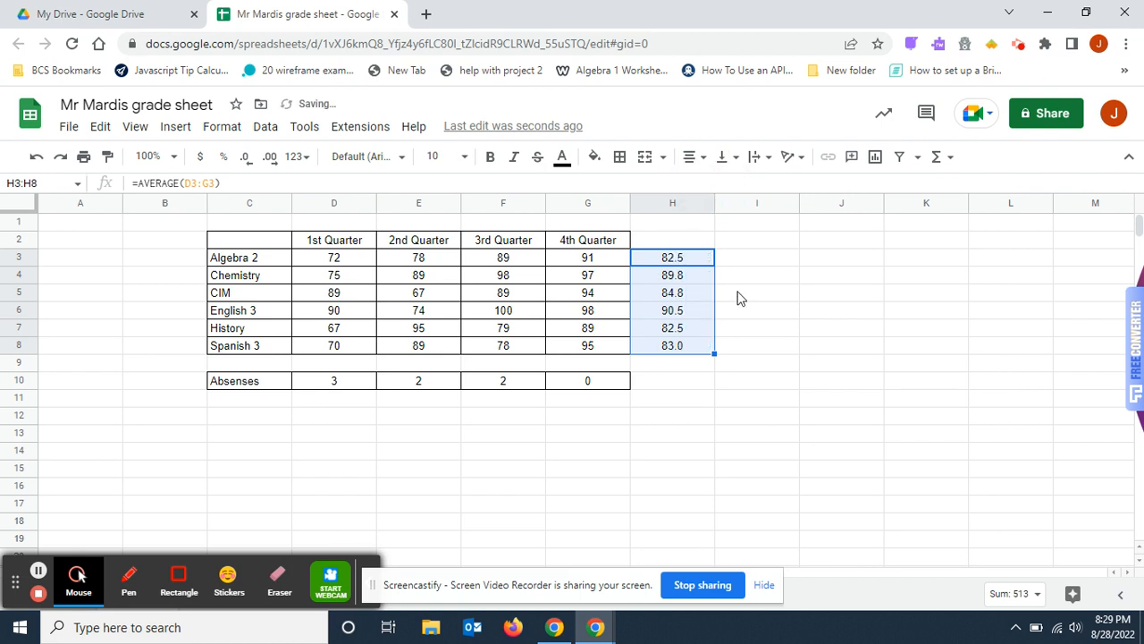
click(759, 415)
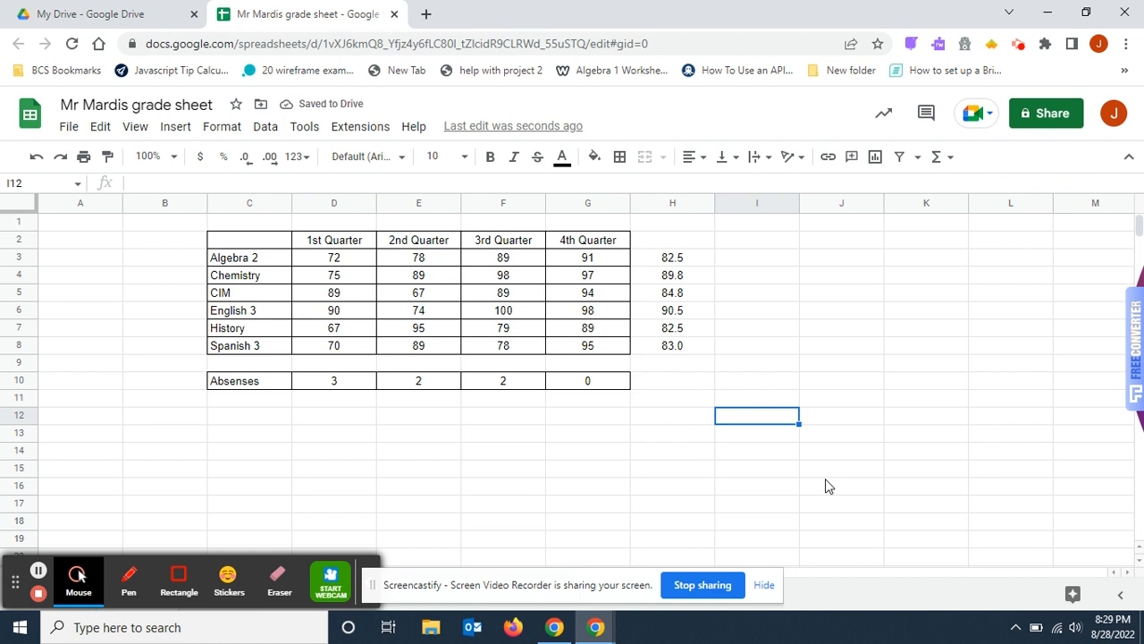
Enter the heading Average in H2 and center it horizontally.
click(657, 242)
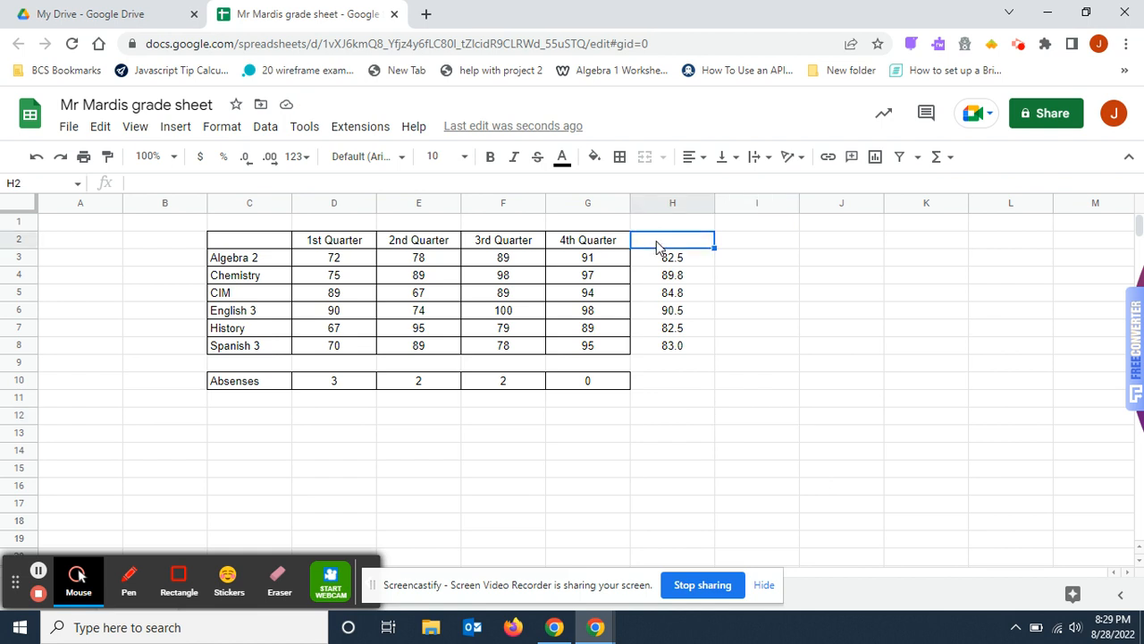
text(Average)
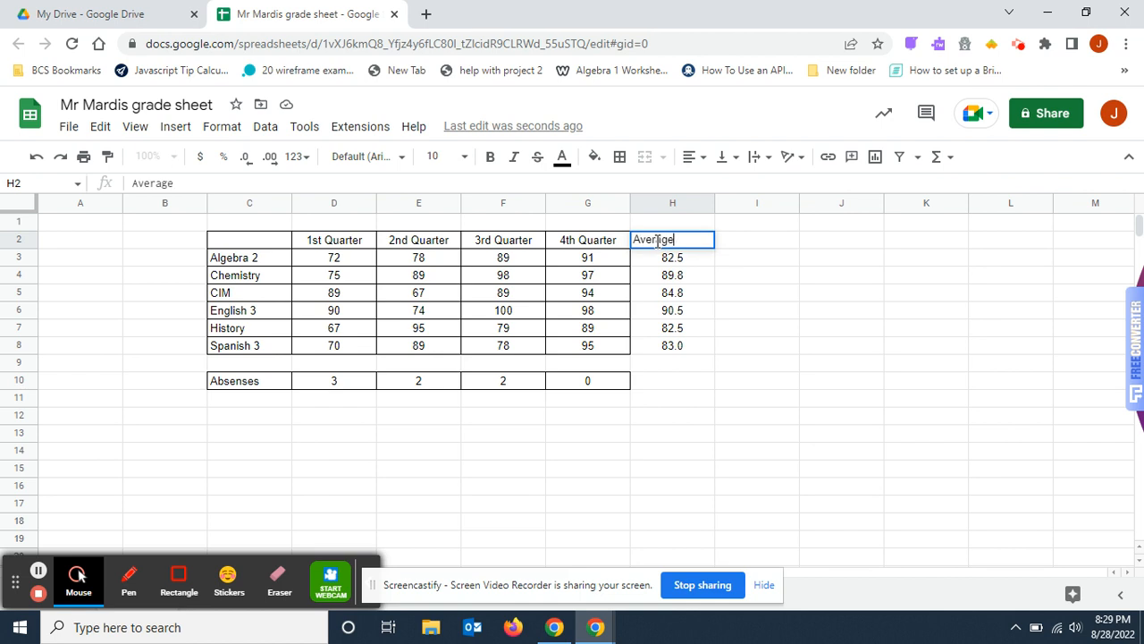
click(880, 400)
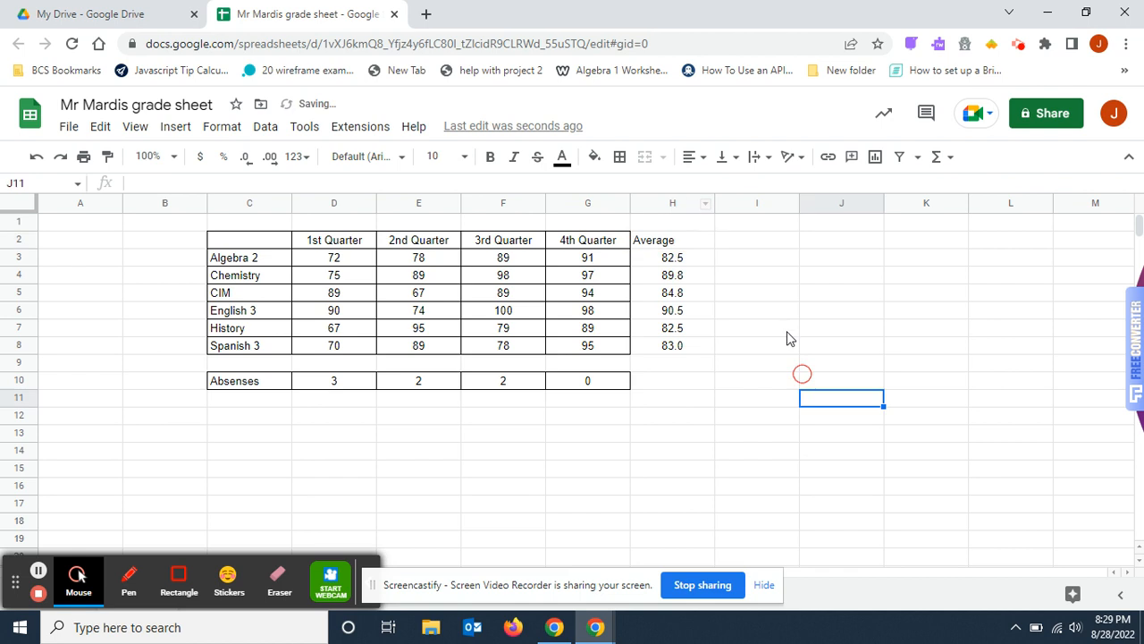
click(687, 242)
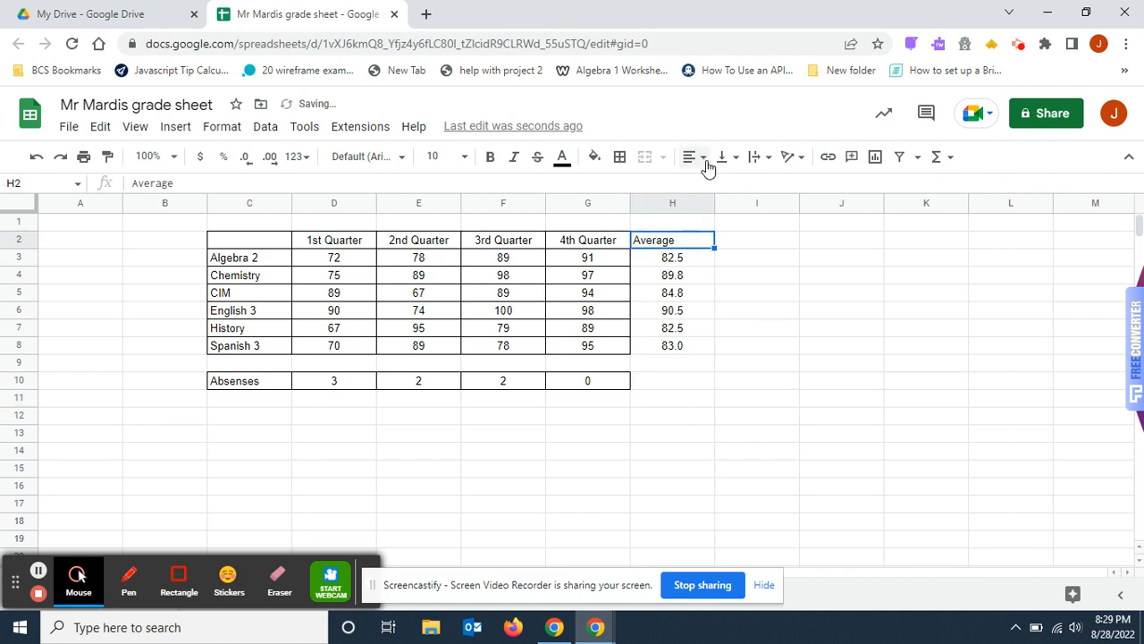
click(706, 163)
click(713, 186)
click(790, 387)
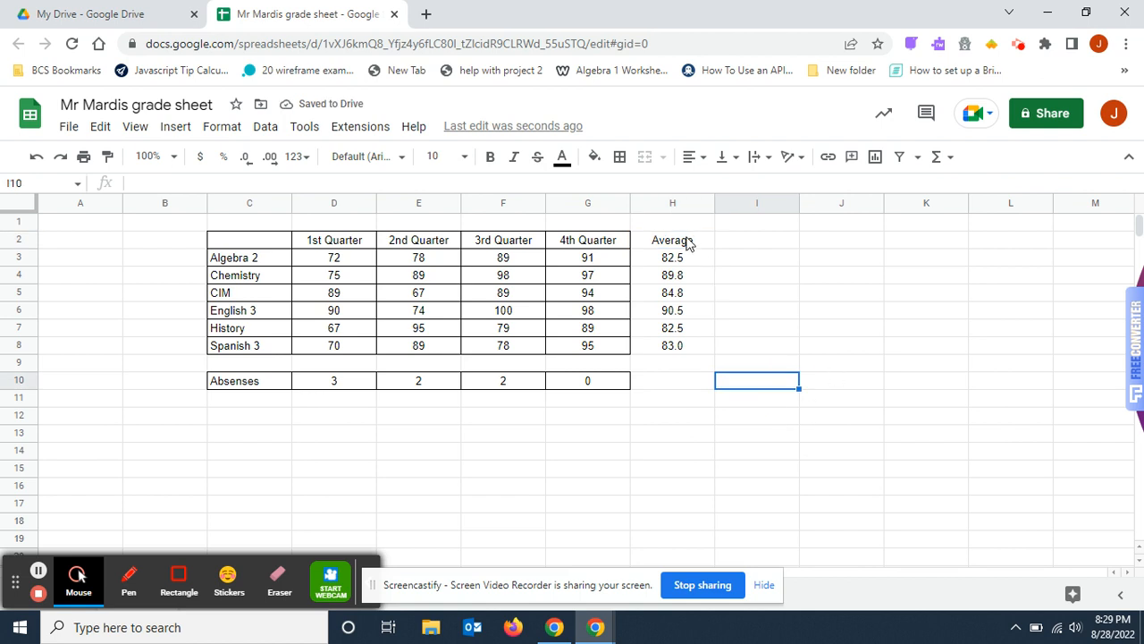
Apply all borders to the average column, from the heading in H2 down to H8.
drag(689, 241, 689, 349)
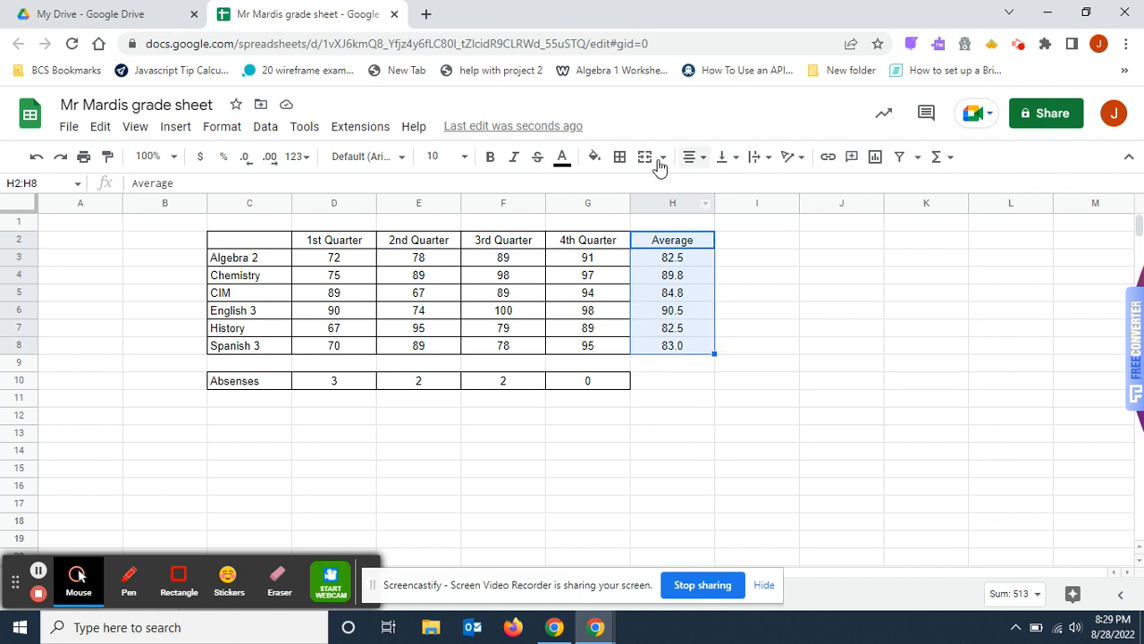
click(621, 159)
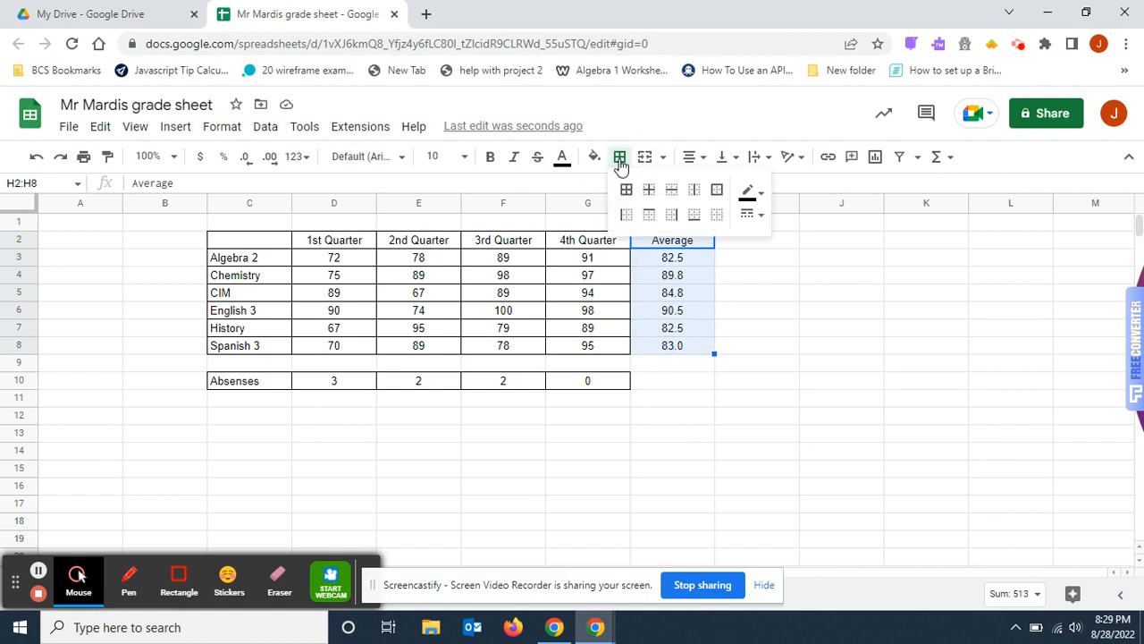
click(626, 191)
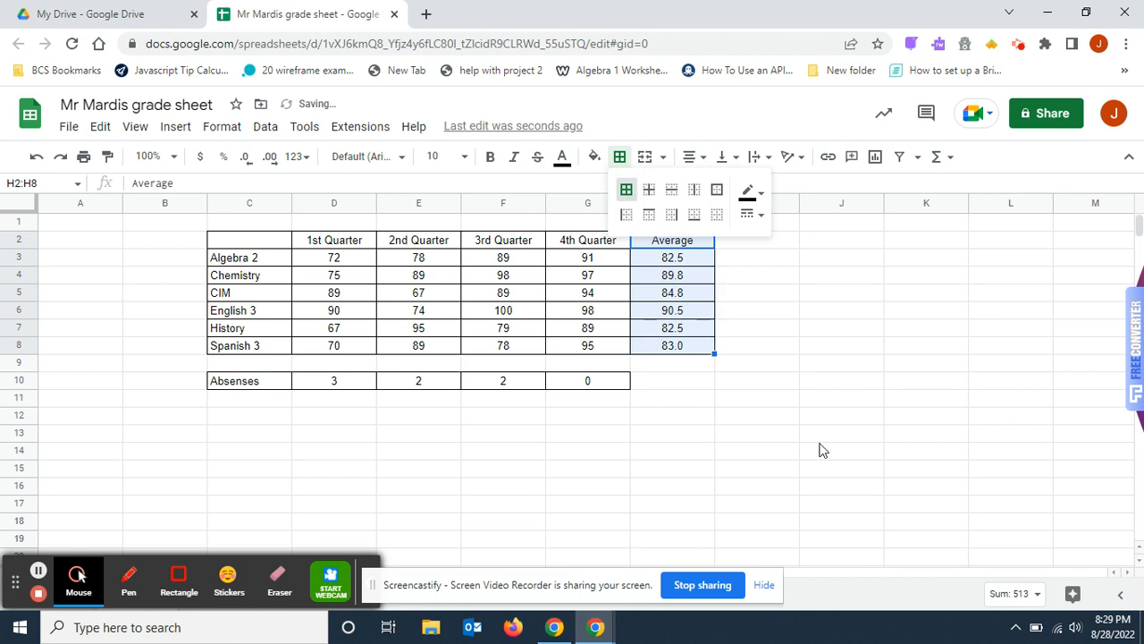
click(825, 439)
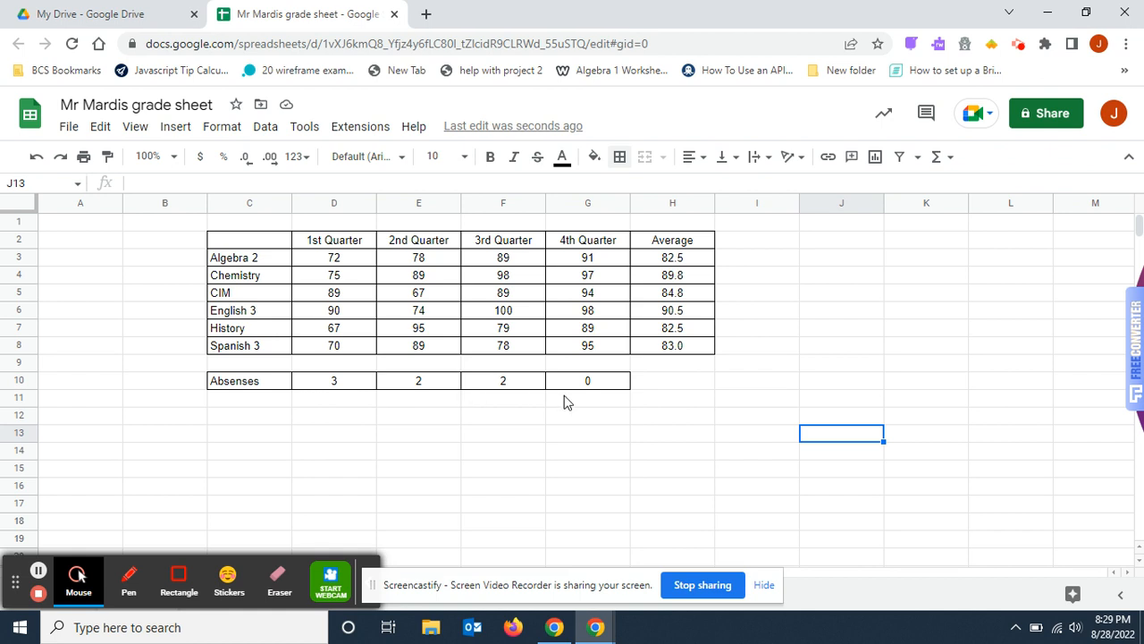
Try to total the absences in H10 with the formula =sum(C10:G:10).
click(666, 386)
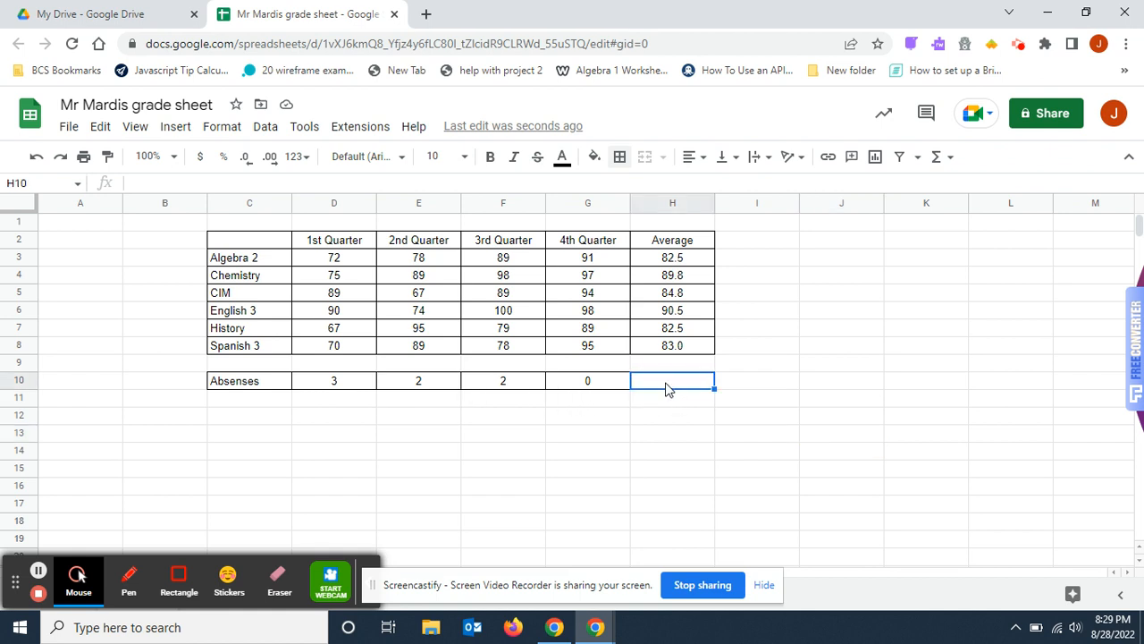
text(=)
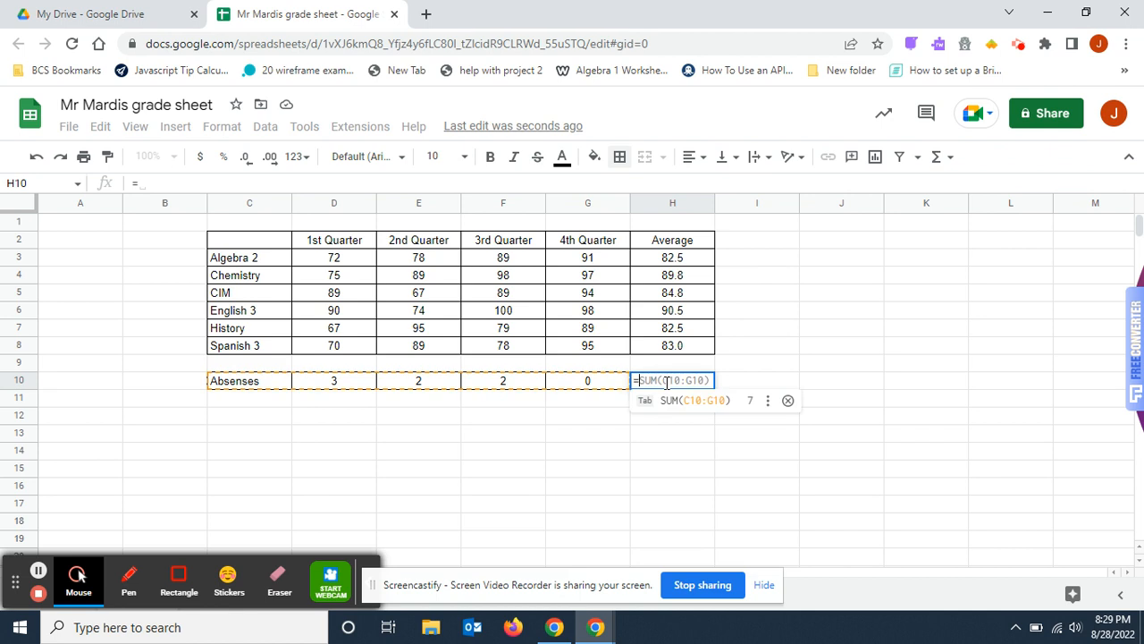
text(s)
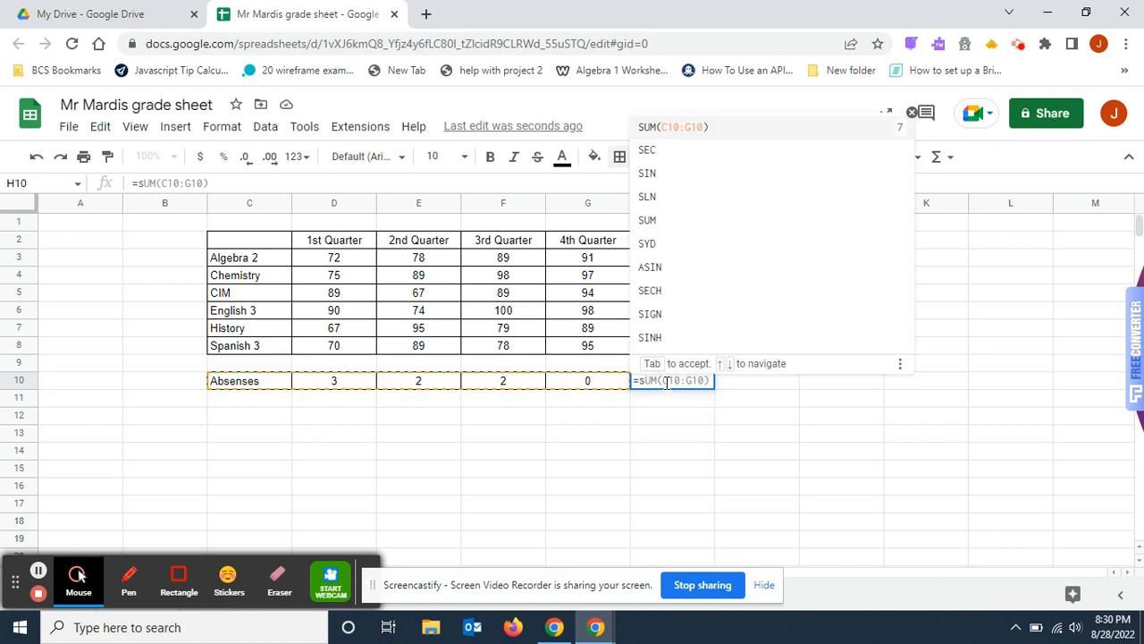
text(um)
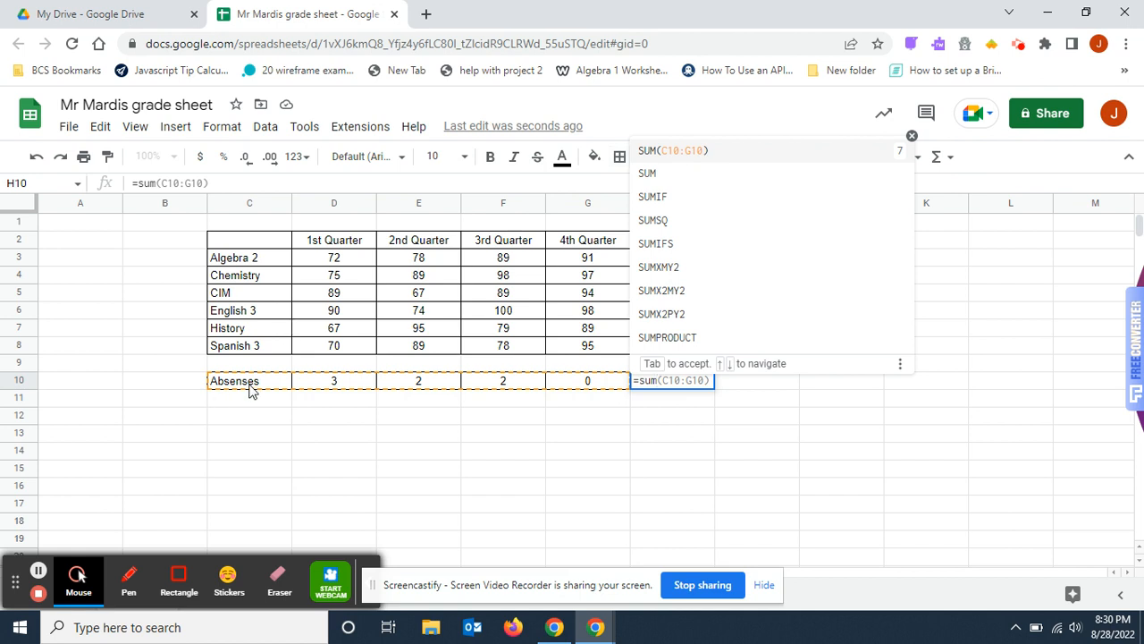
click(669, 381)
text(()
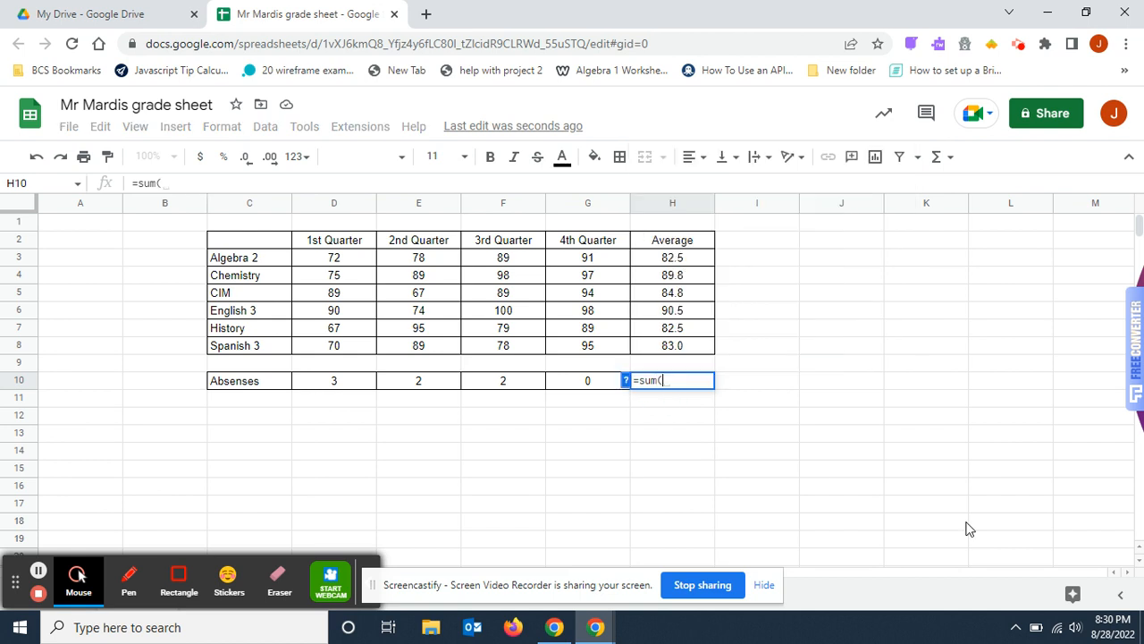
text(C10:G10))
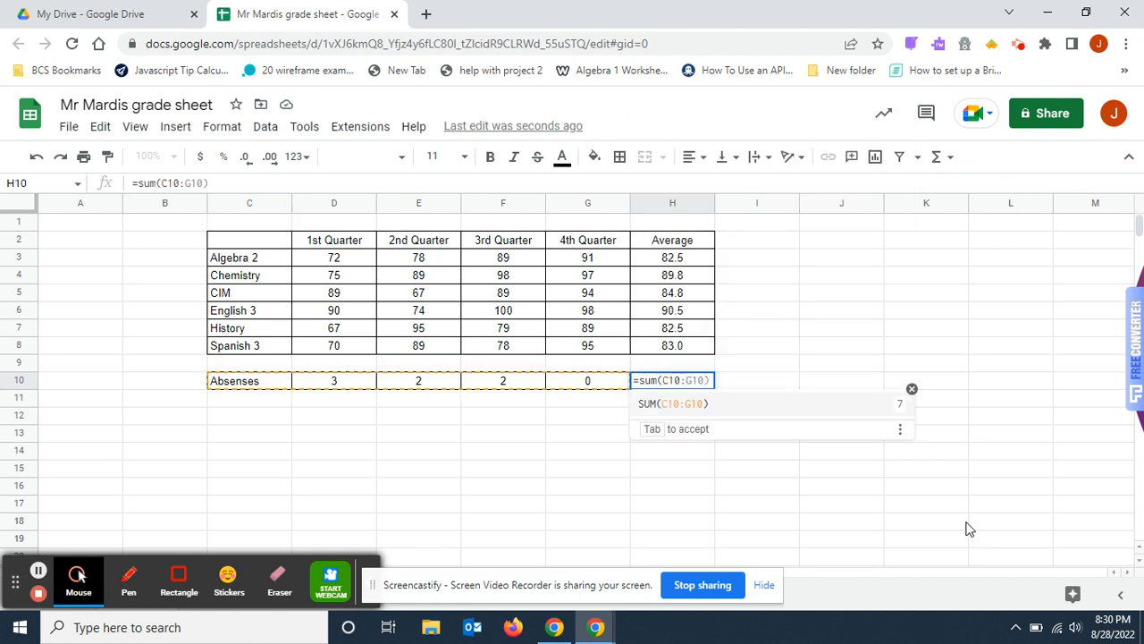
key(BackSpace)
key(BackSpace)
key(BackSpace)
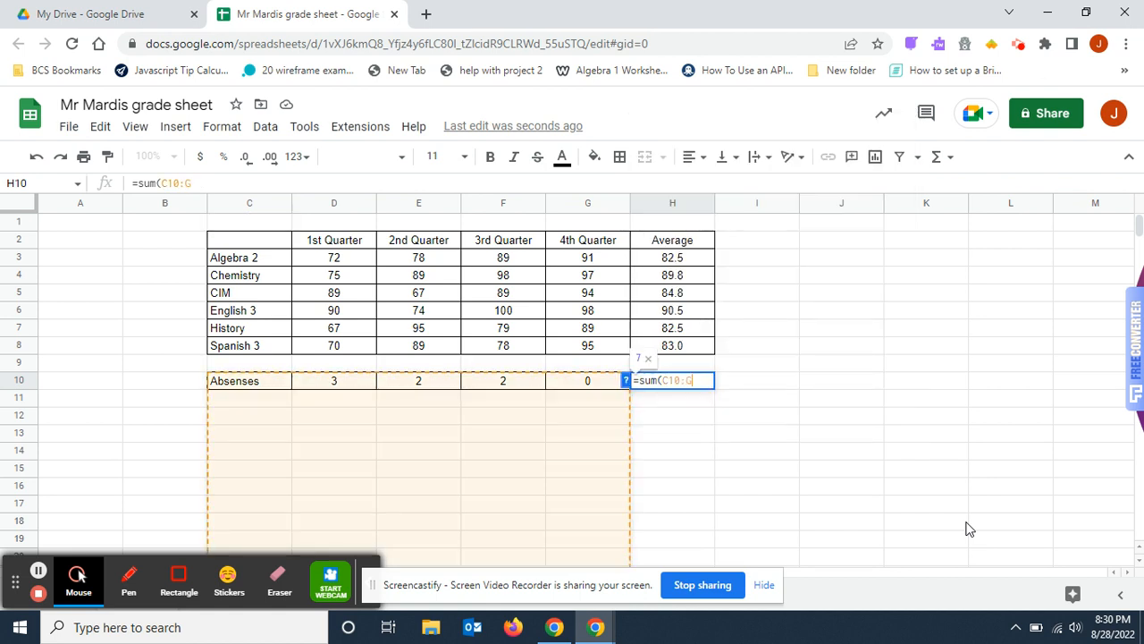
text(10)
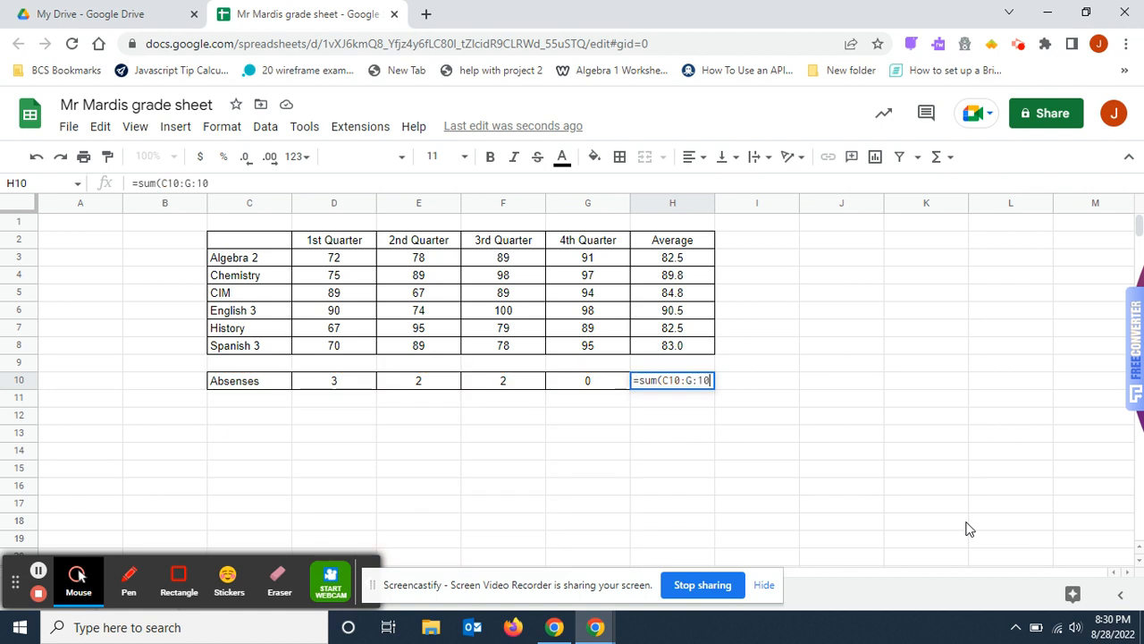
text())
key(Return)
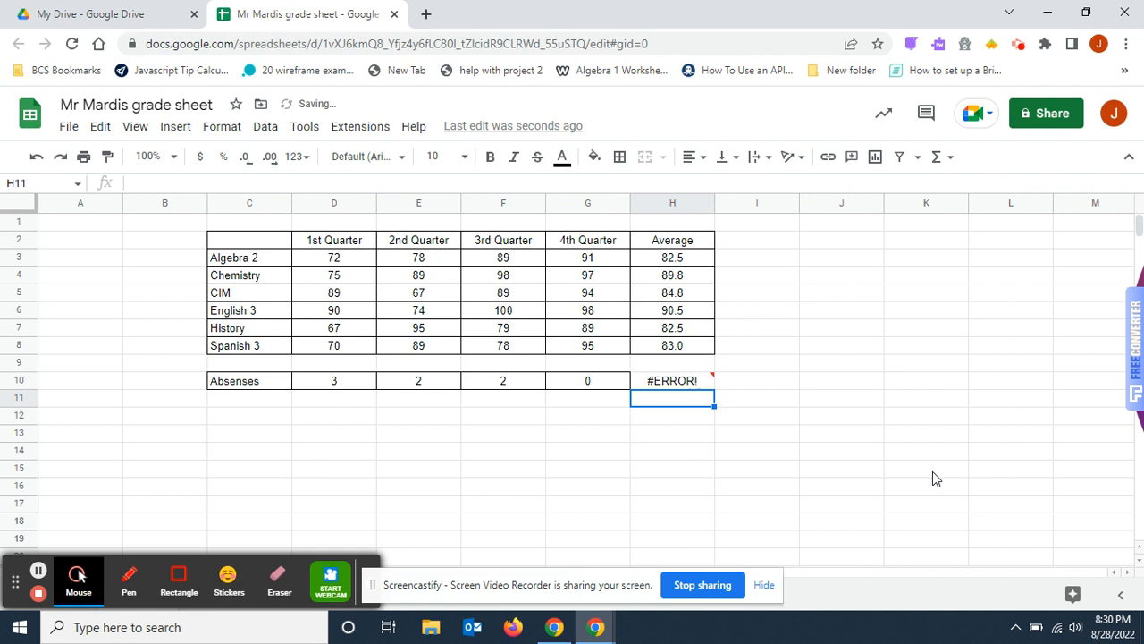
Change the start of the sum range in H10 to D10, making the formula =sum(D10:G:10).
click(704, 394)
click(675, 384)
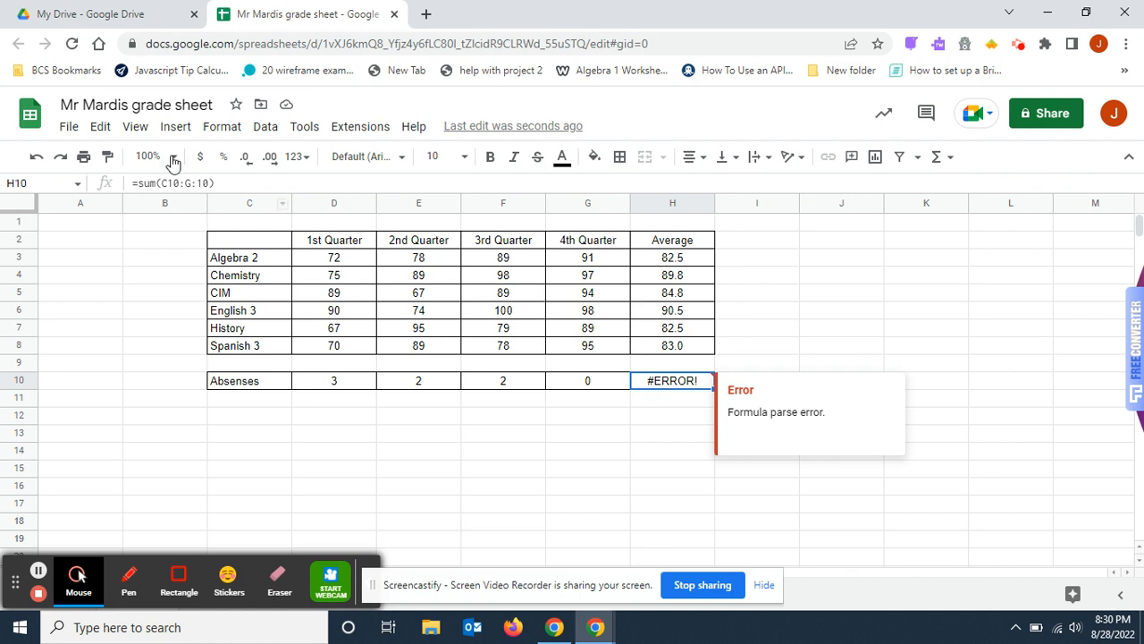
click(159, 184)
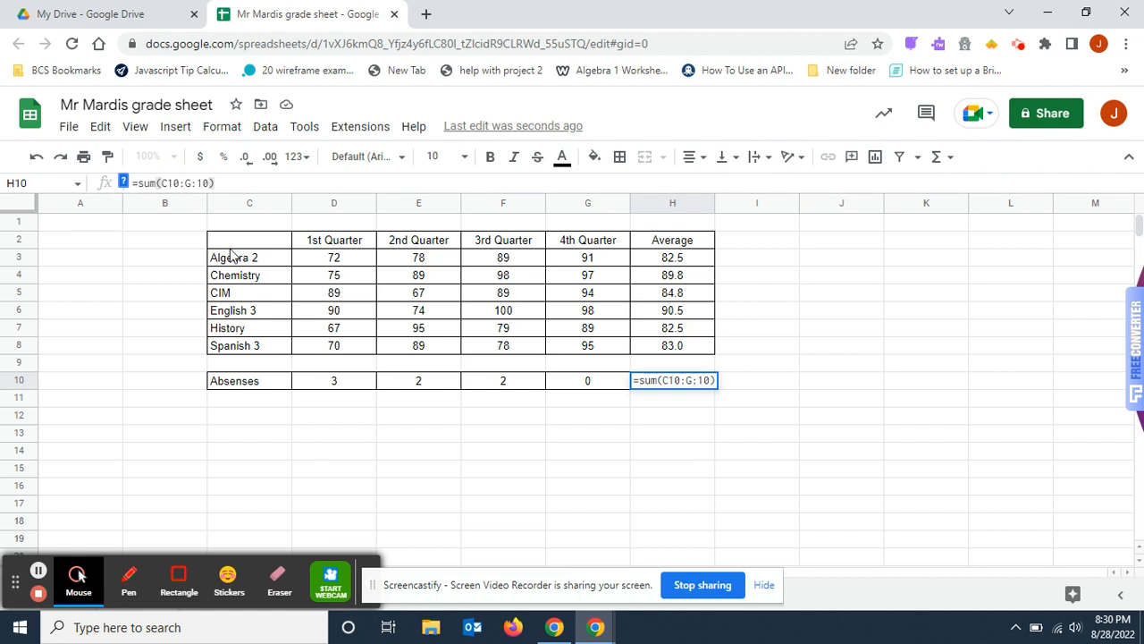
key(Delete)
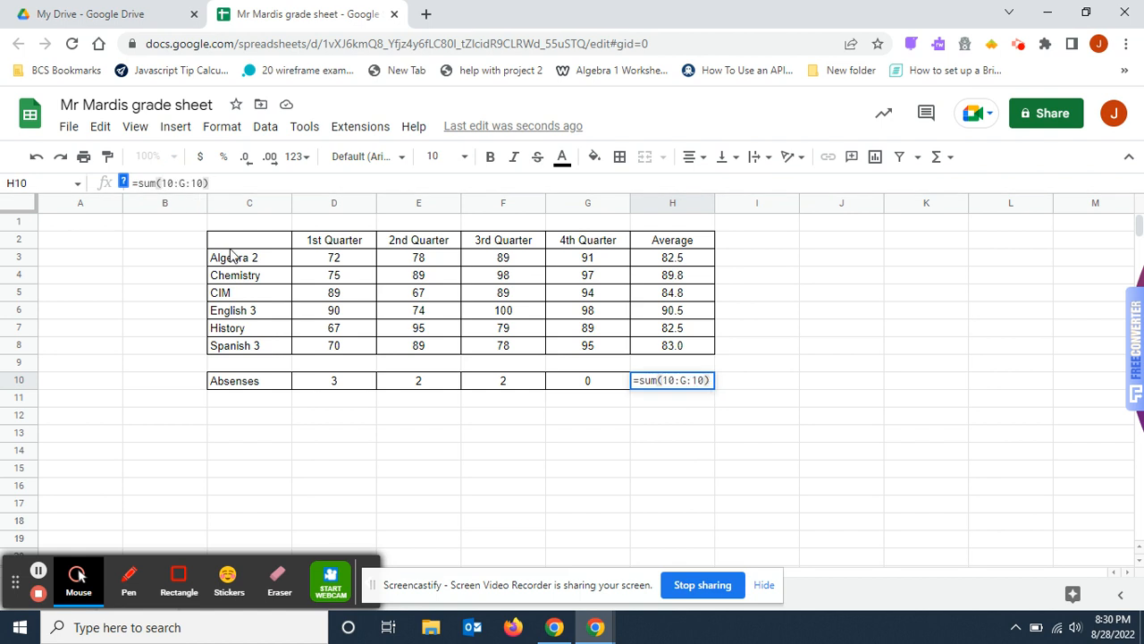
text(%)
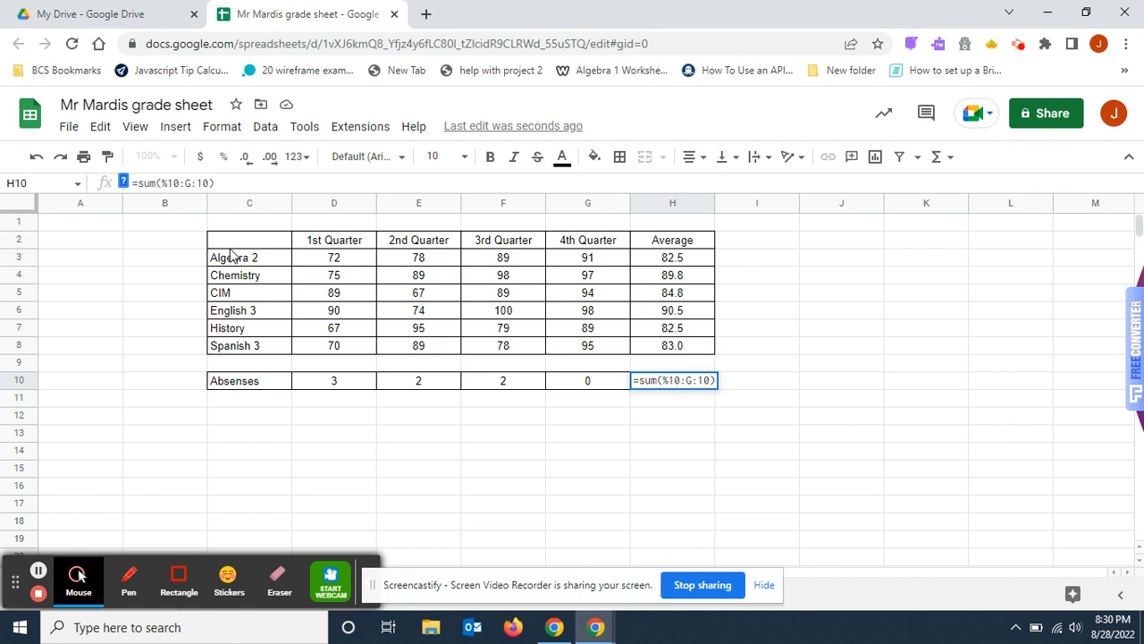
key(BackSpace)
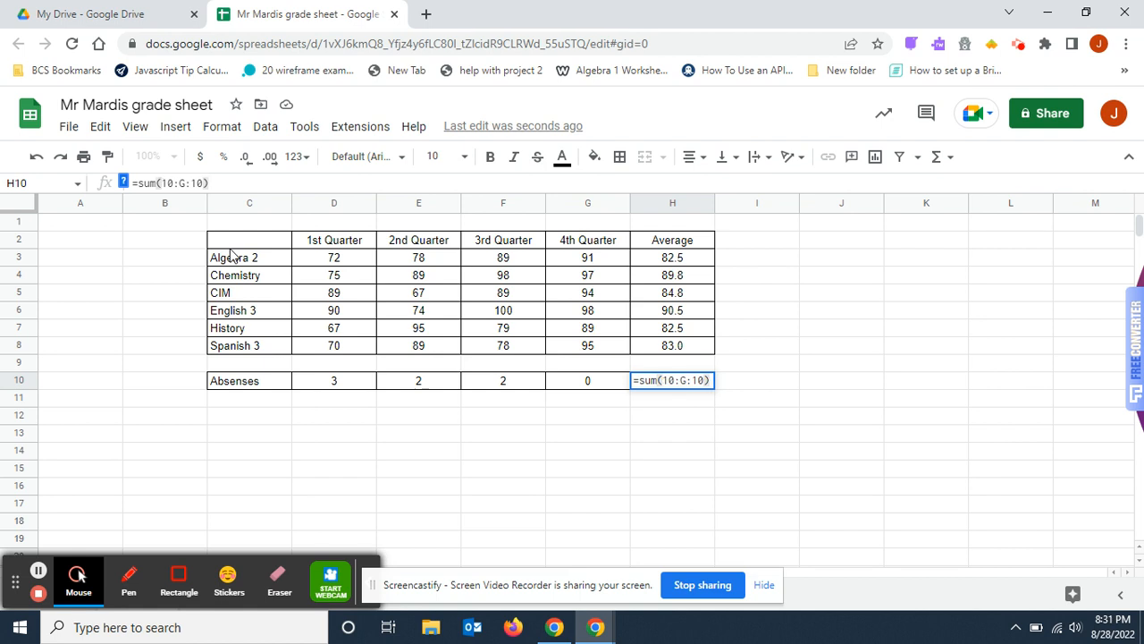
text(D)
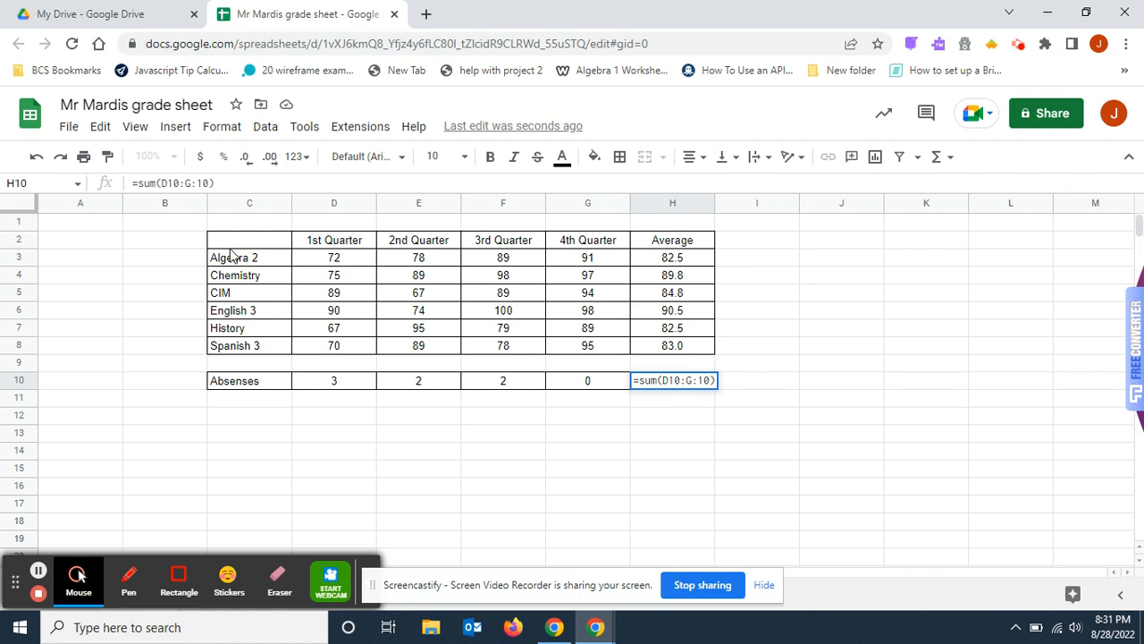
key(Return)
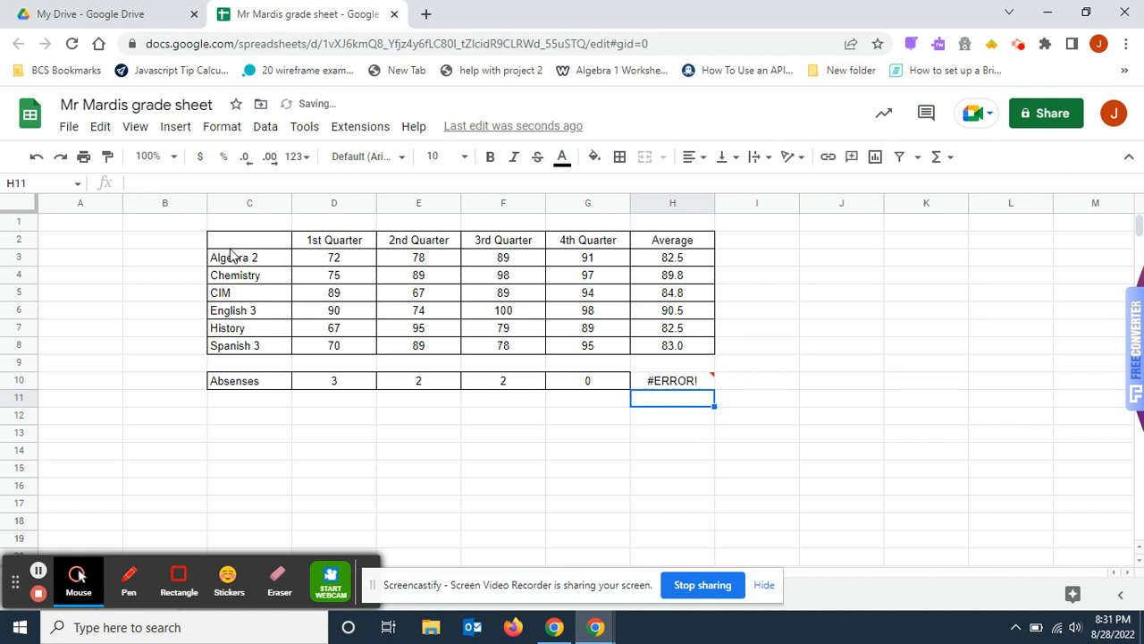
Remove the extra colon from the sum formula in H10 so it reads =sum(D10:G10).
click(677, 388)
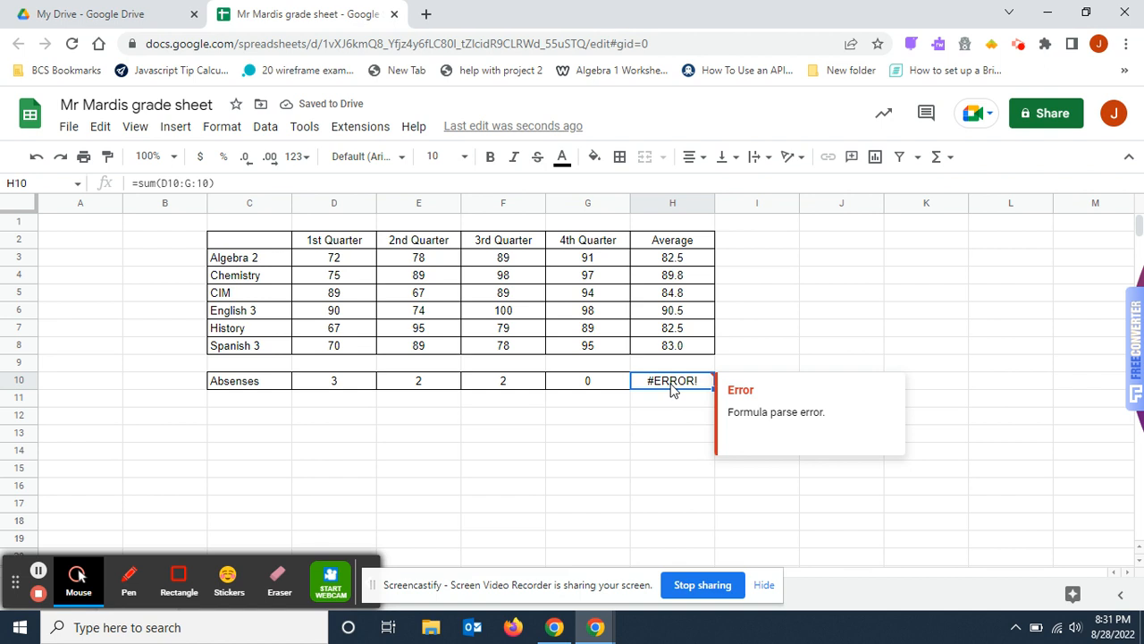
click(190, 183)
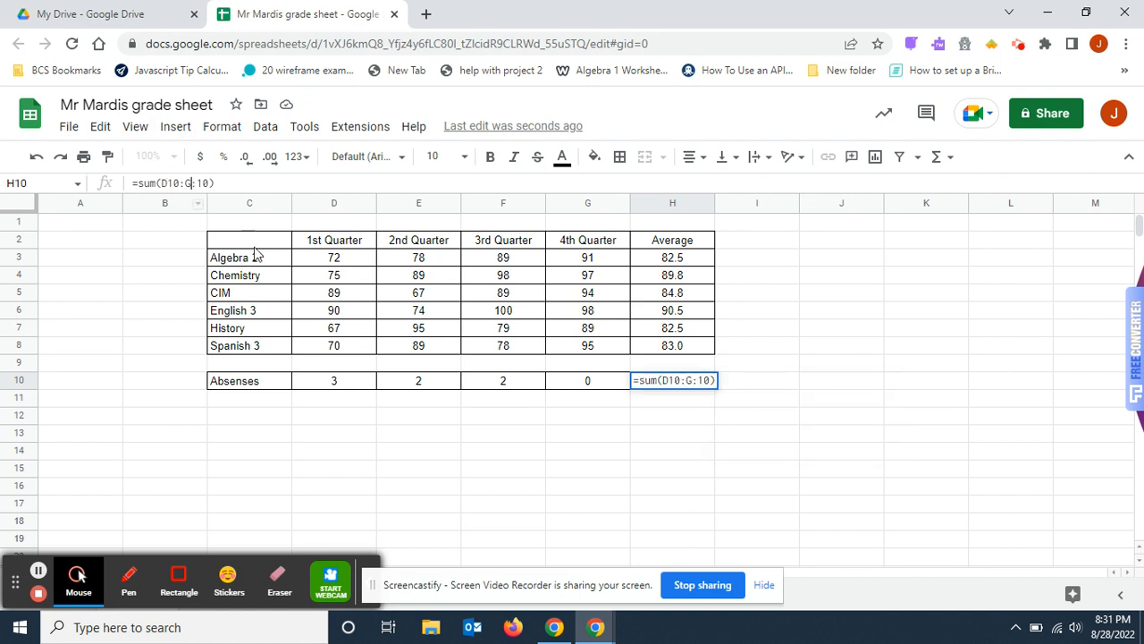
key(Delete)
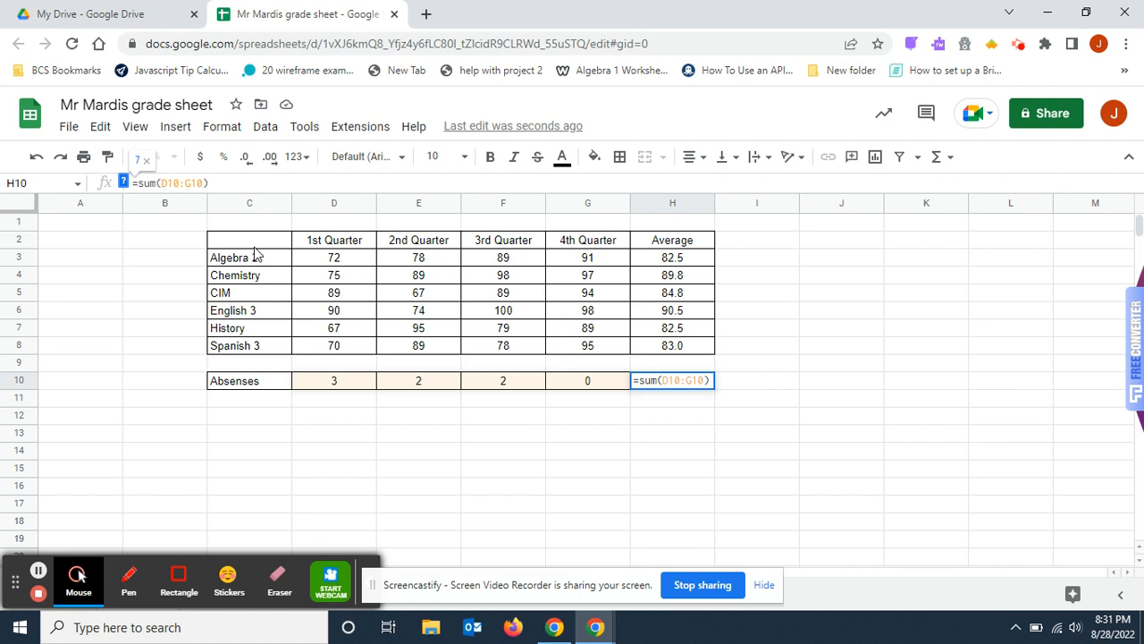
key(Return)
click(713, 488)
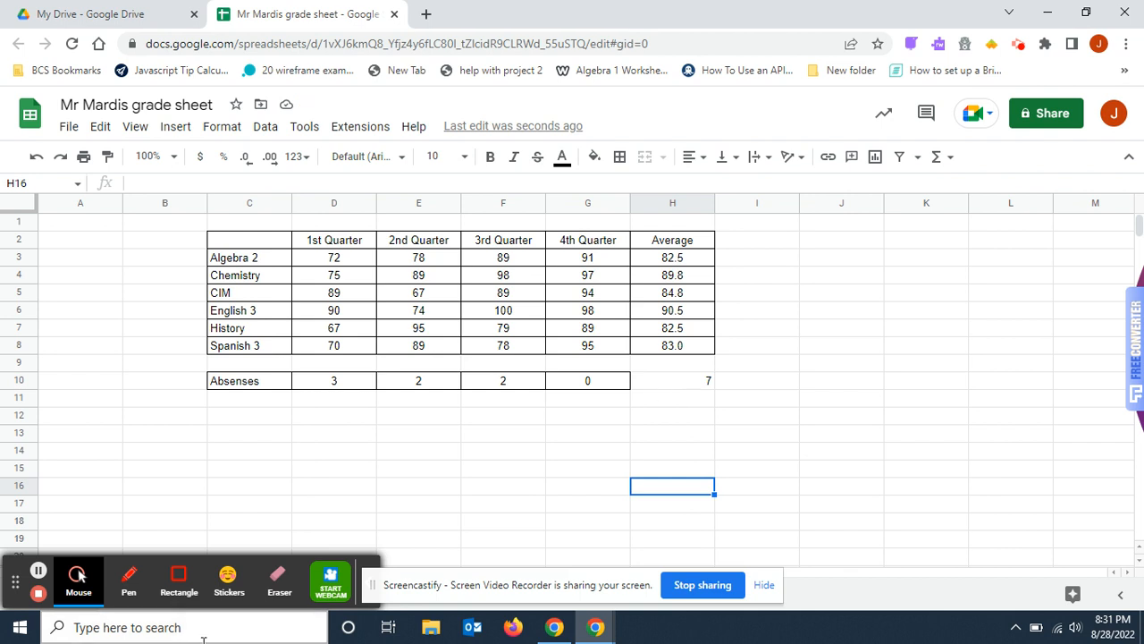
Center the absences total in H10 horizontally within its cell.
click(659, 385)
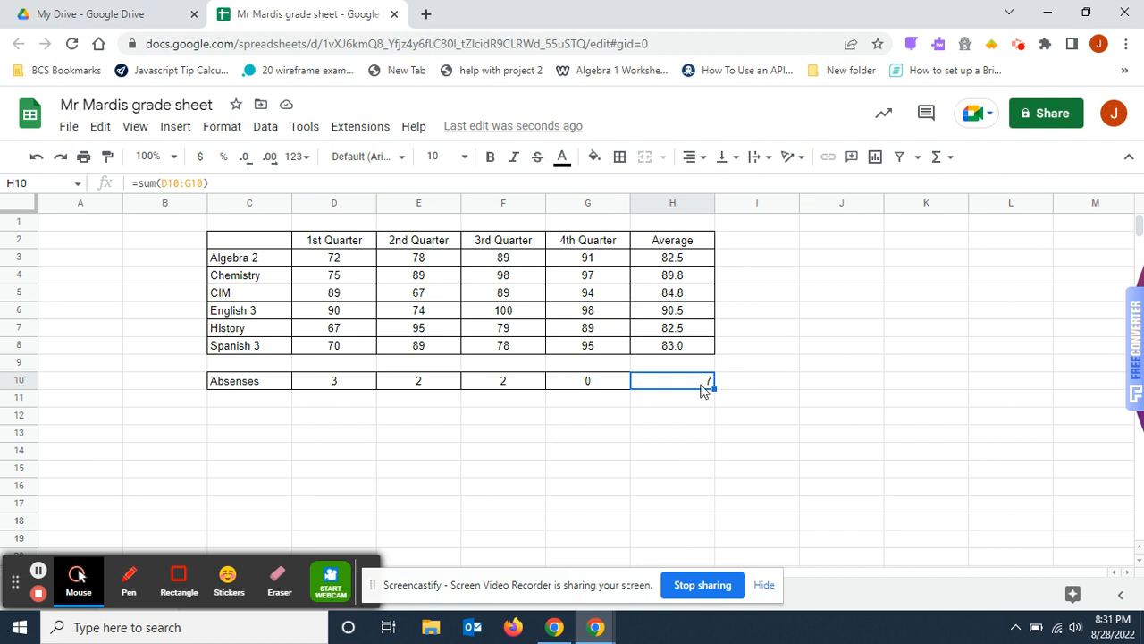
drag(653, 485, 652, 506)
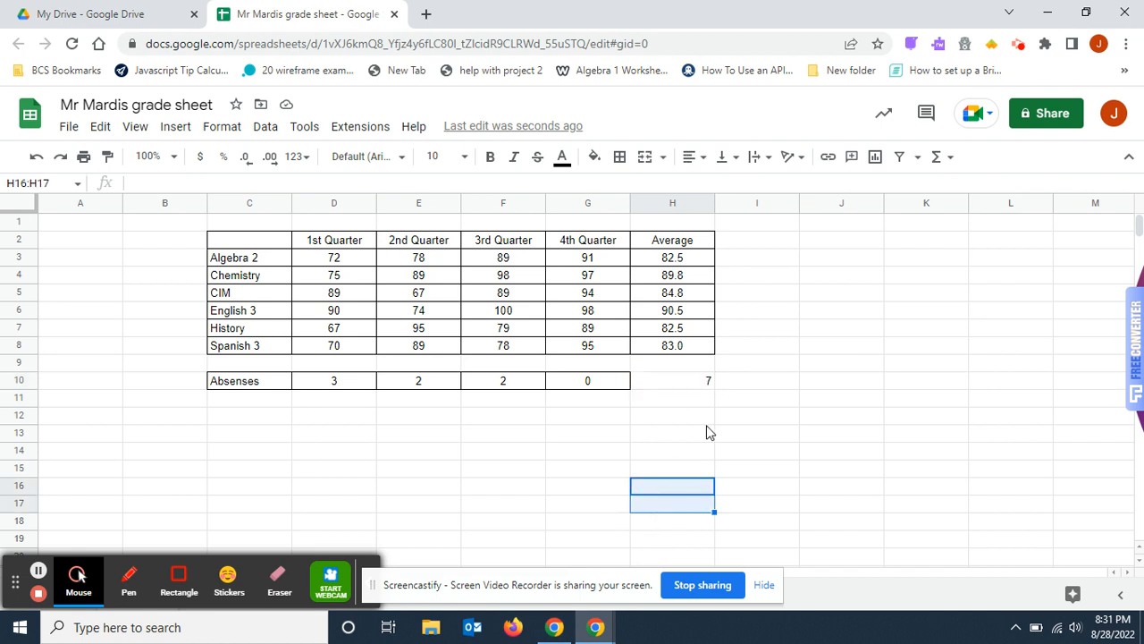
click(677, 383)
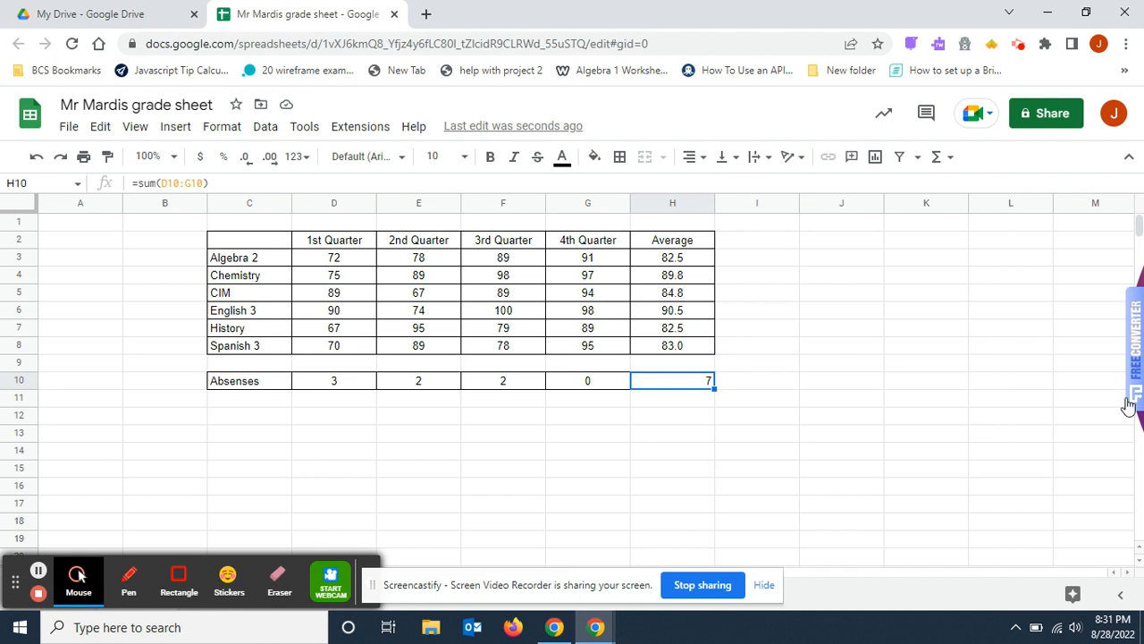
click(695, 158)
click(716, 184)
click(679, 456)
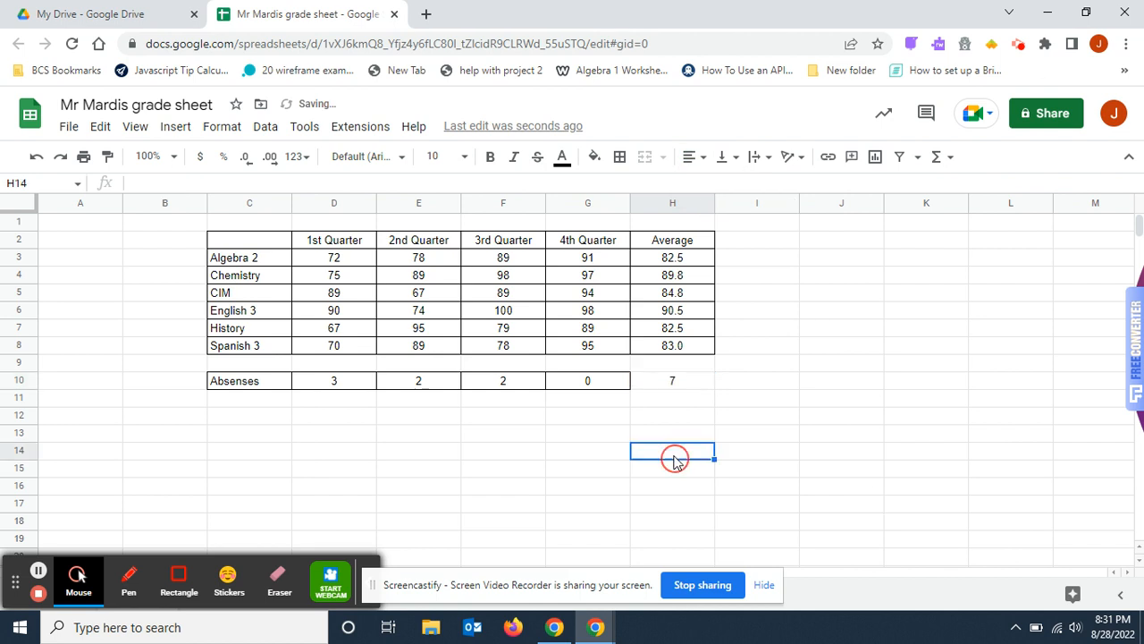
Add borders on all sides of the absences total in H10.
click(678, 384)
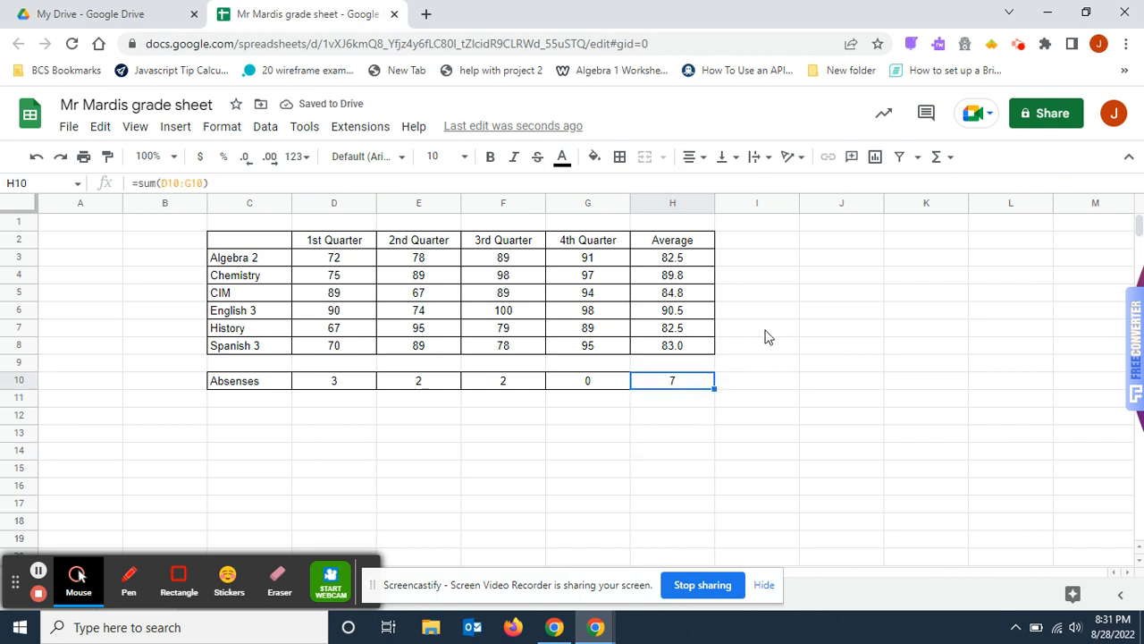
click(620, 159)
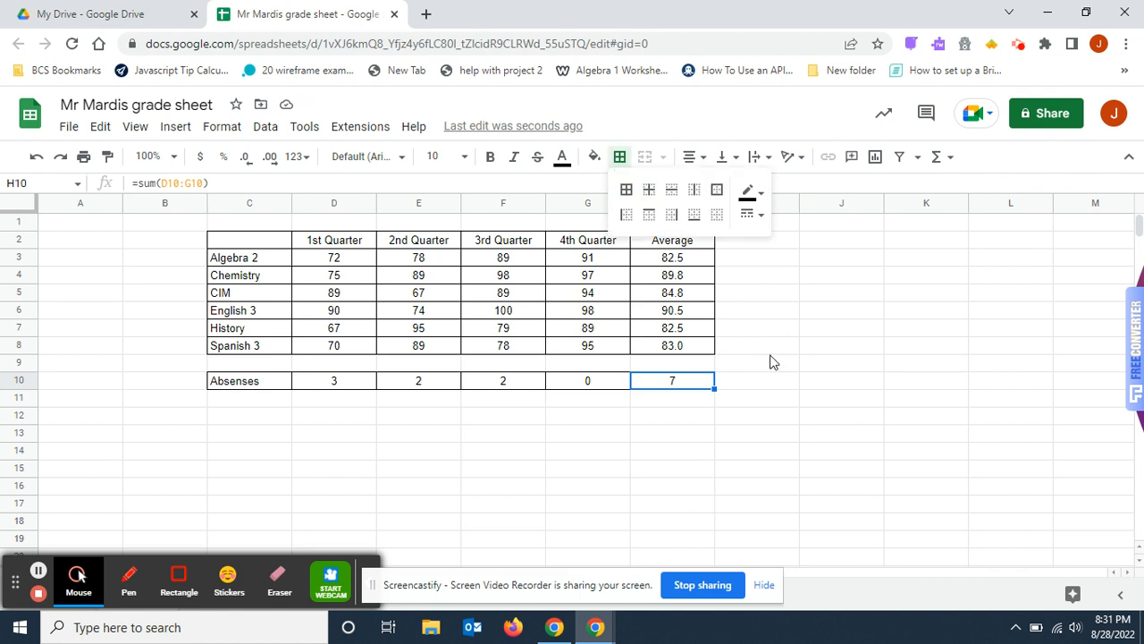
click(628, 198)
click(743, 492)
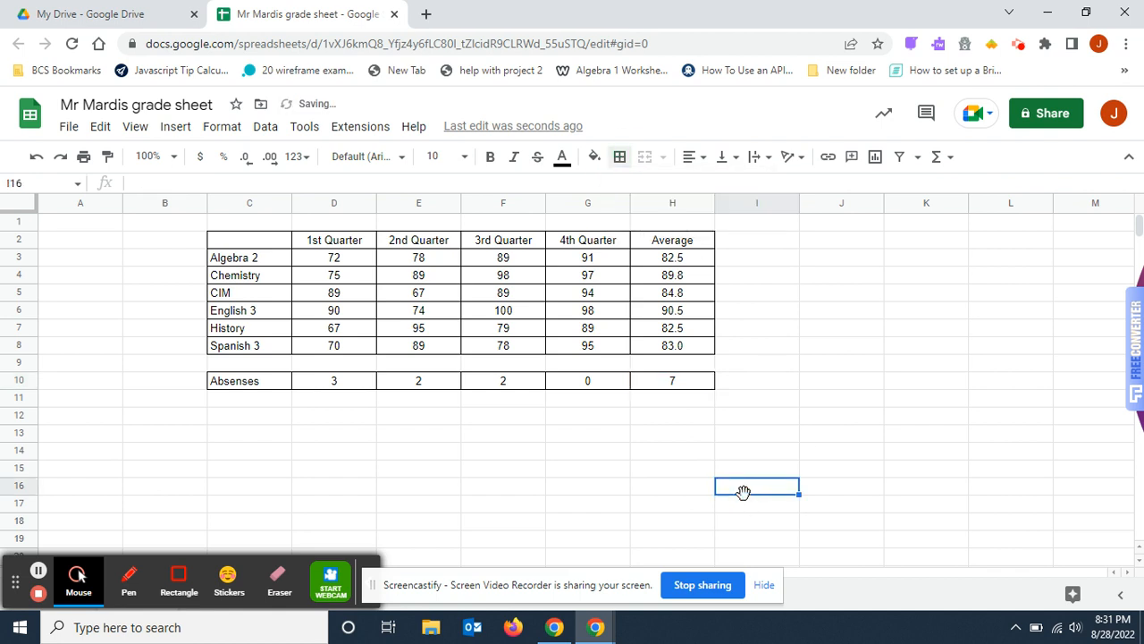
Enter the label Total in H9 above the absences total and center it horizontally.
click(664, 367)
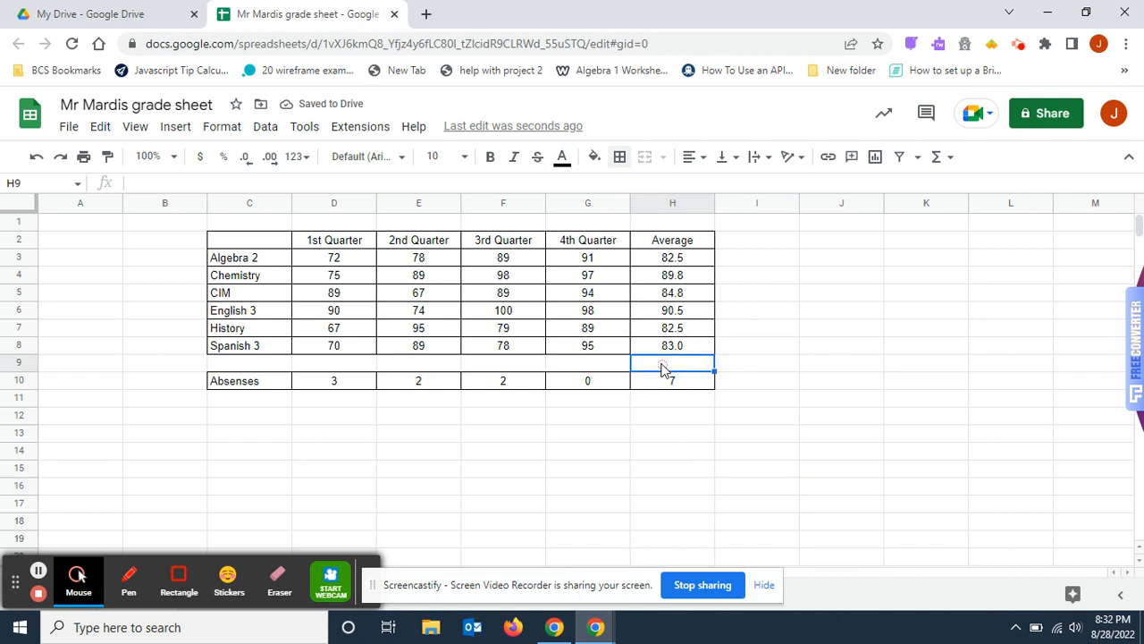
text(Total)
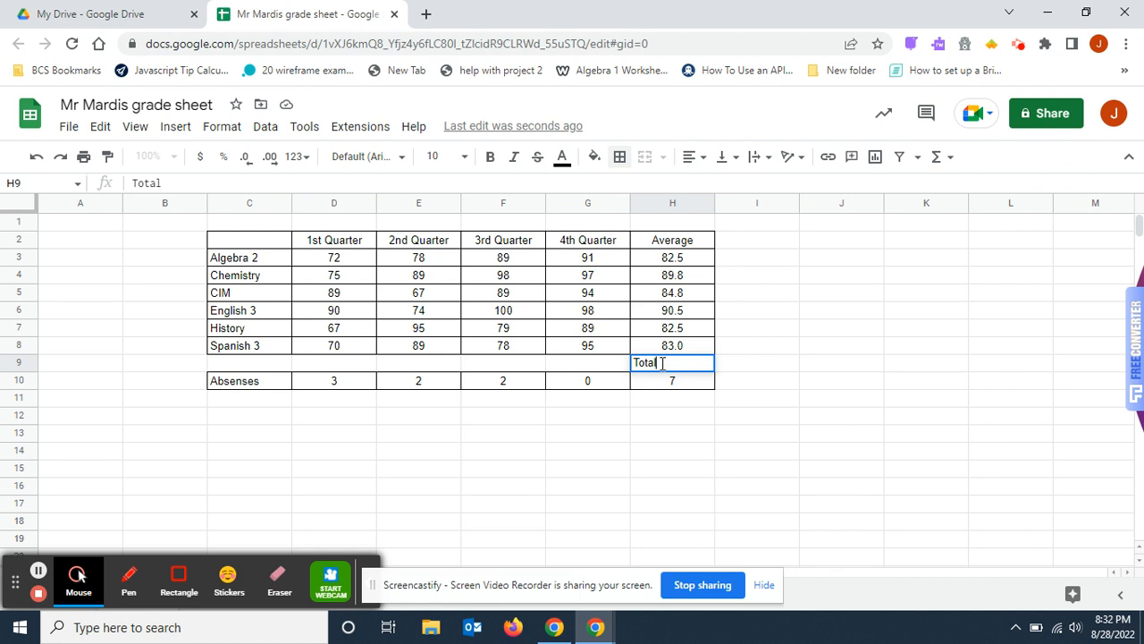
click(765, 474)
click(678, 365)
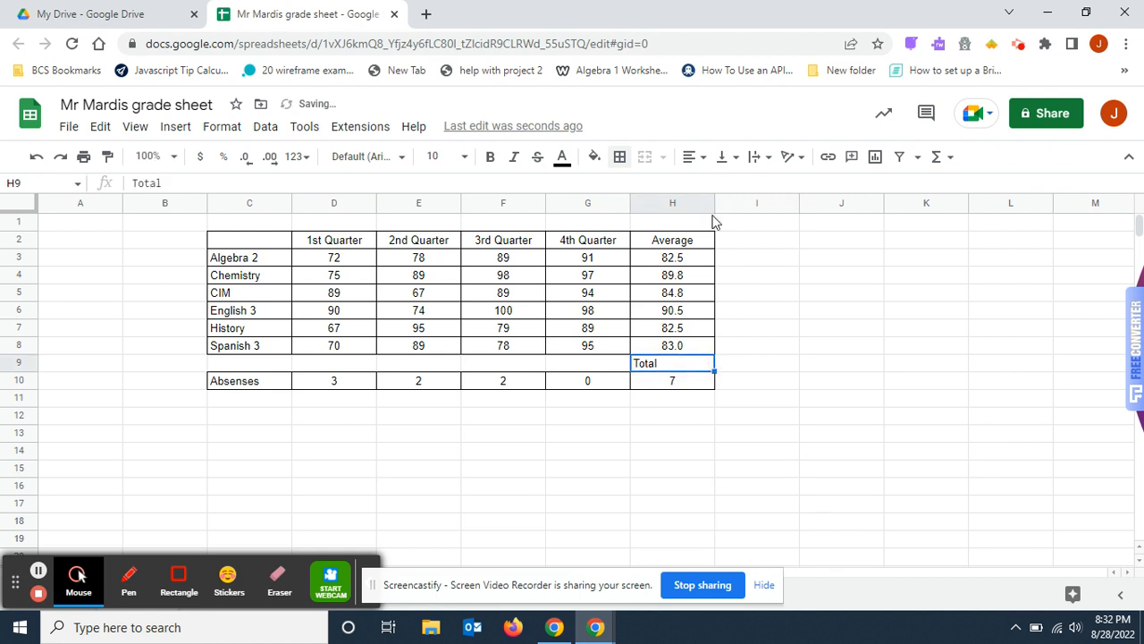
click(702, 161)
click(712, 185)
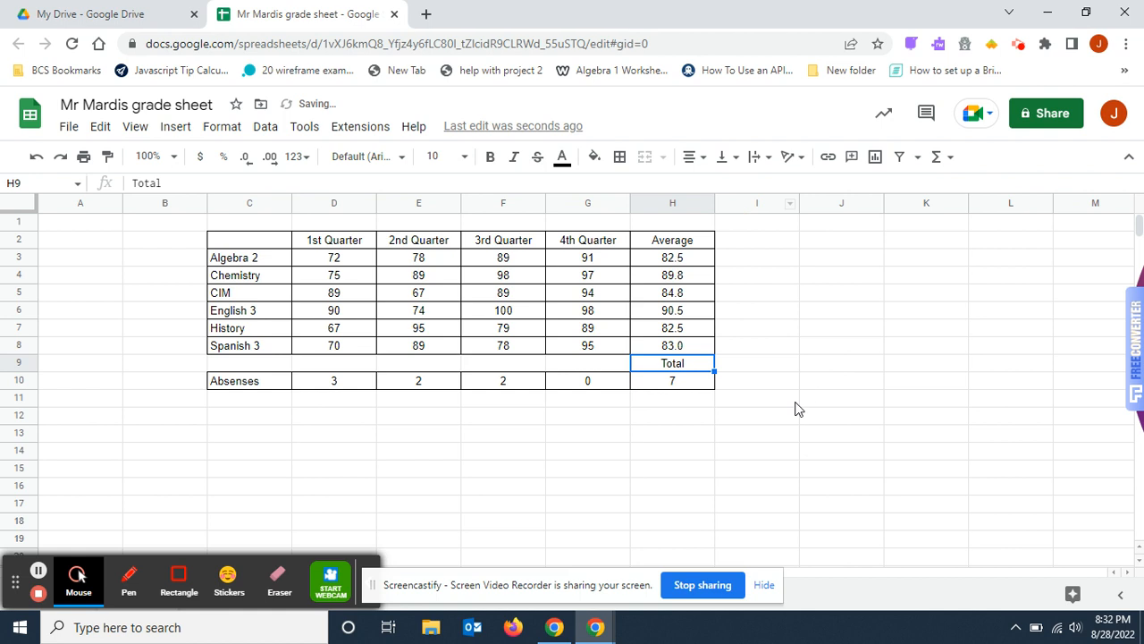
click(797, 402)
Apply all borders to the Total label cell H9.
click(706, 365)
click(620, 158)
click(627, 191)
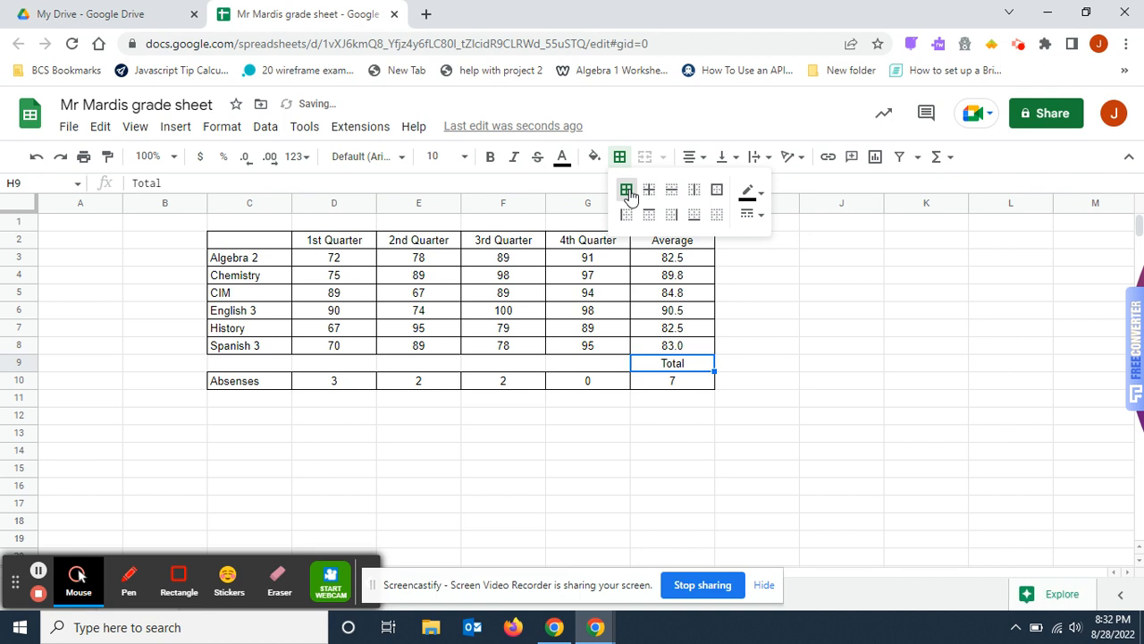
click(659, 520)
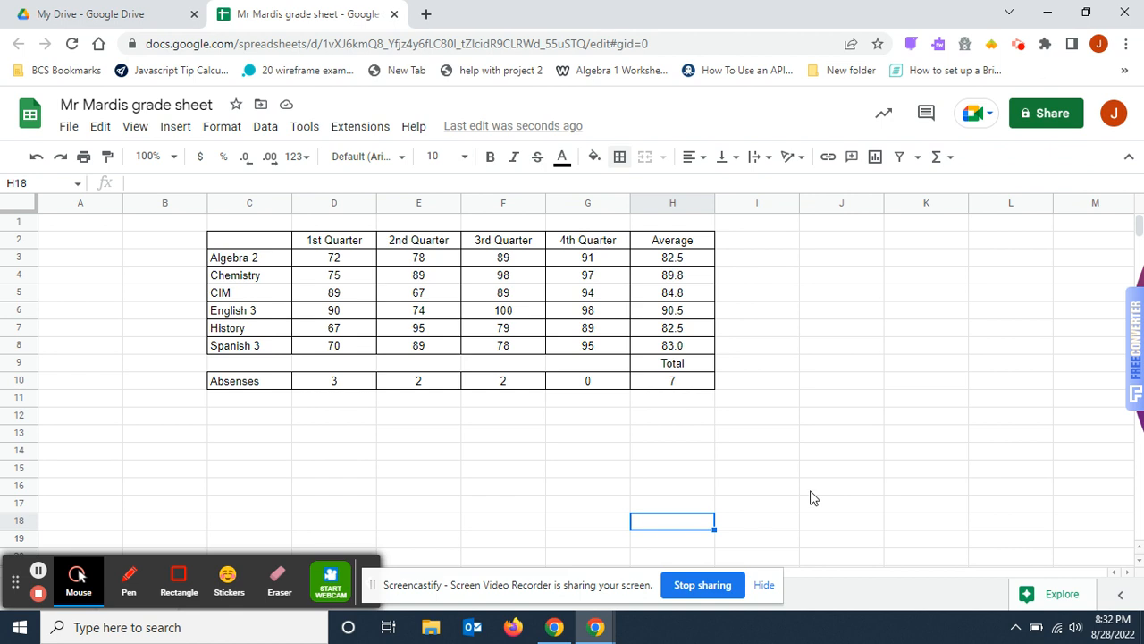
Enter a title in C1 above the grade table, made of the capitalized teacher's name followed by Grades 2022-23.
click(241, 230)
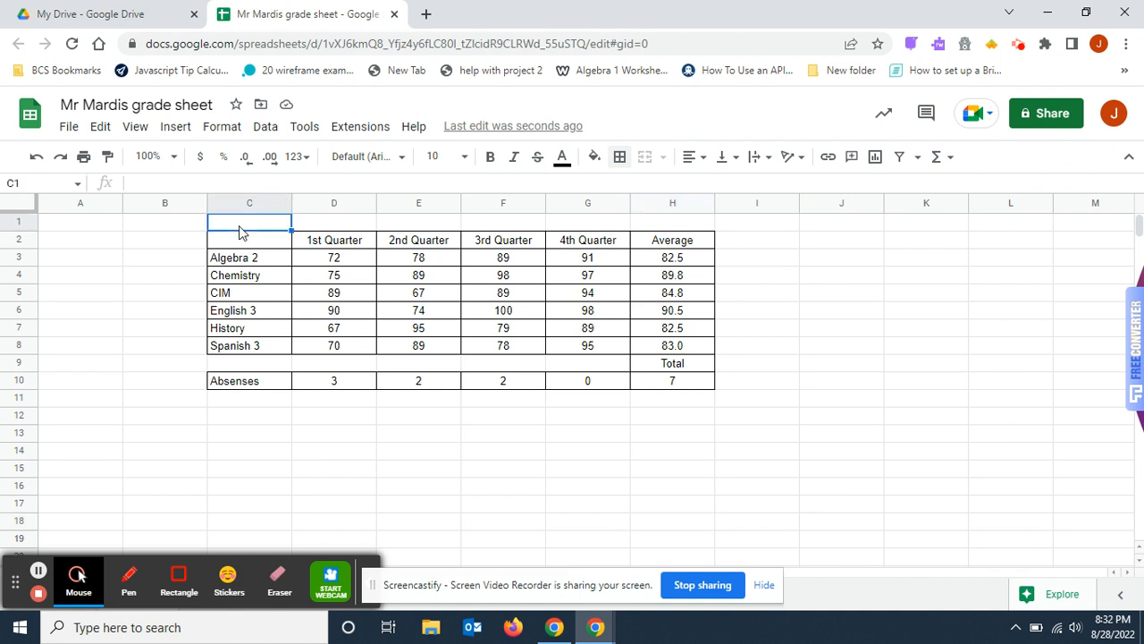
text(Mr mardis)
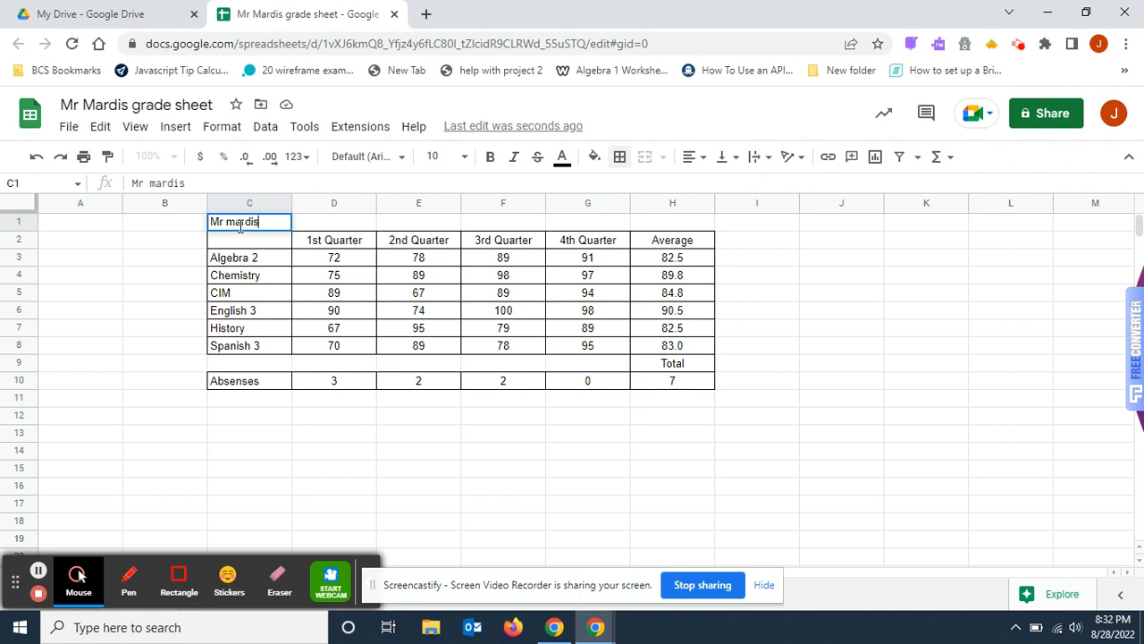
key(BackSpace)
key(BackSpace)
key(BackSpace)
key(BackSpace)
key(BackSpace)
key(BackSpace)
text(Mardis Grades)
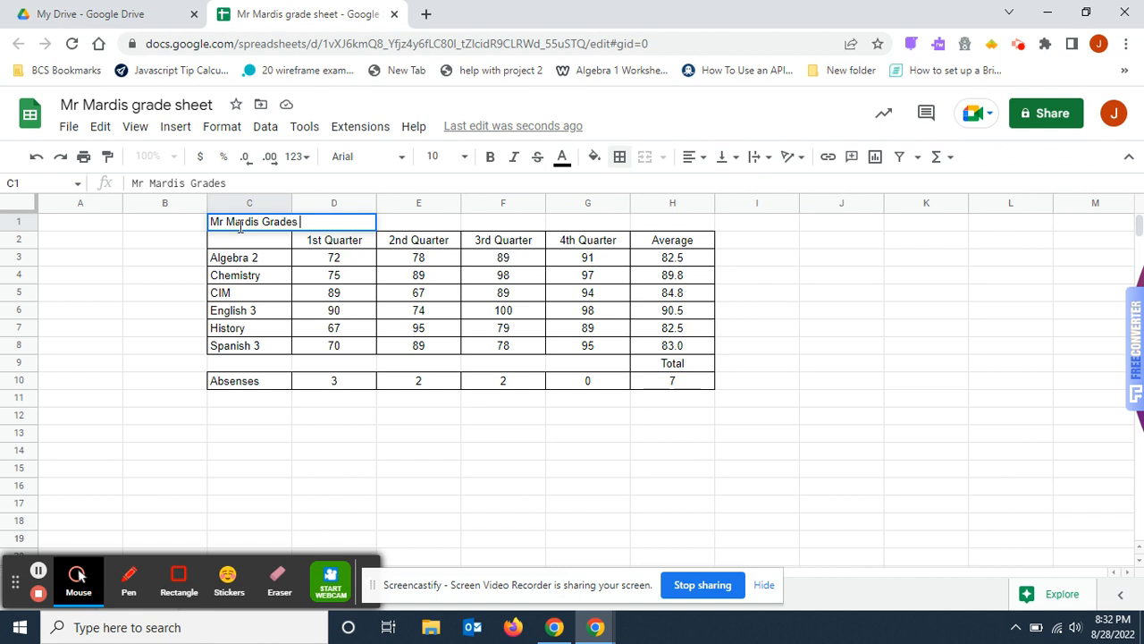
text( 2022-23)
click(426, 472)
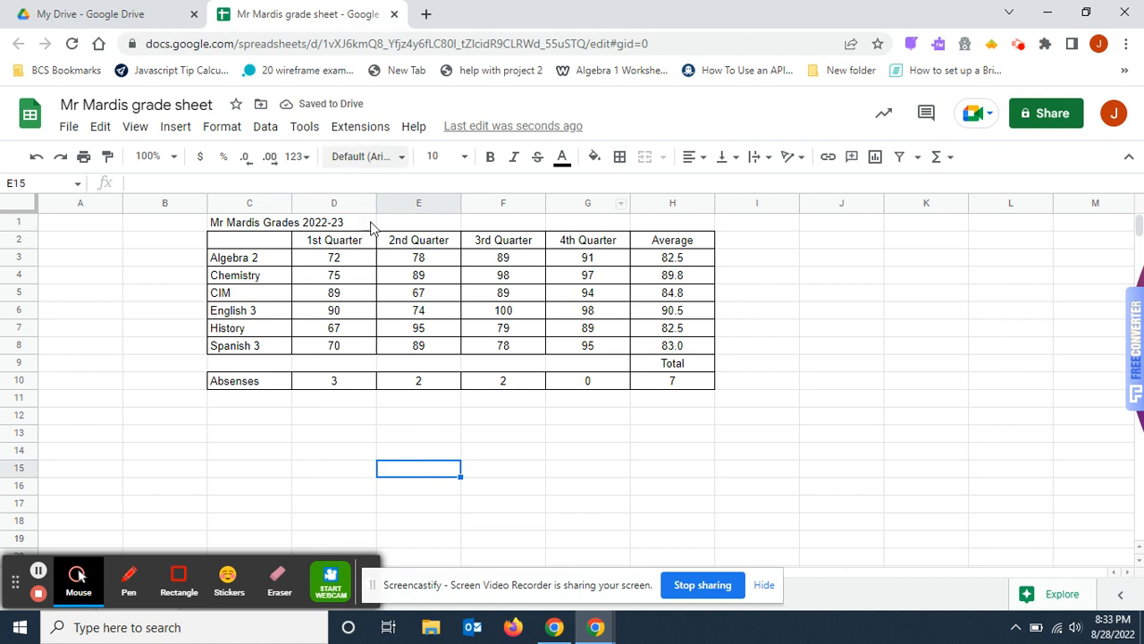
Set the font size of the sheet title in C1 to 18.
right_click(243, 224)
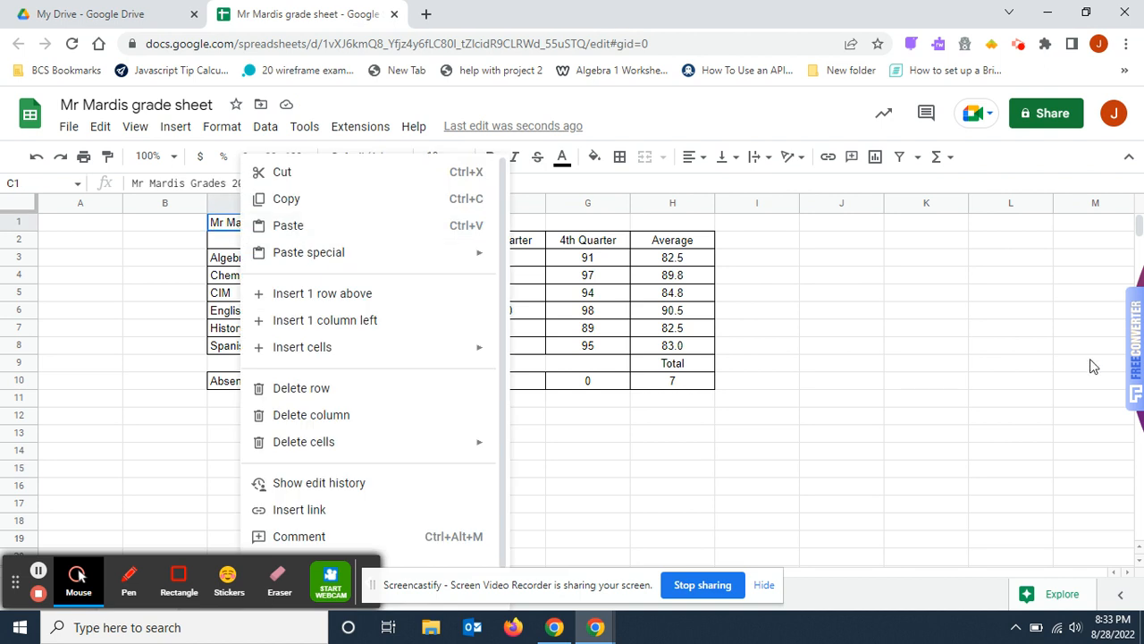
click(1091, 364)
click(257, 228)
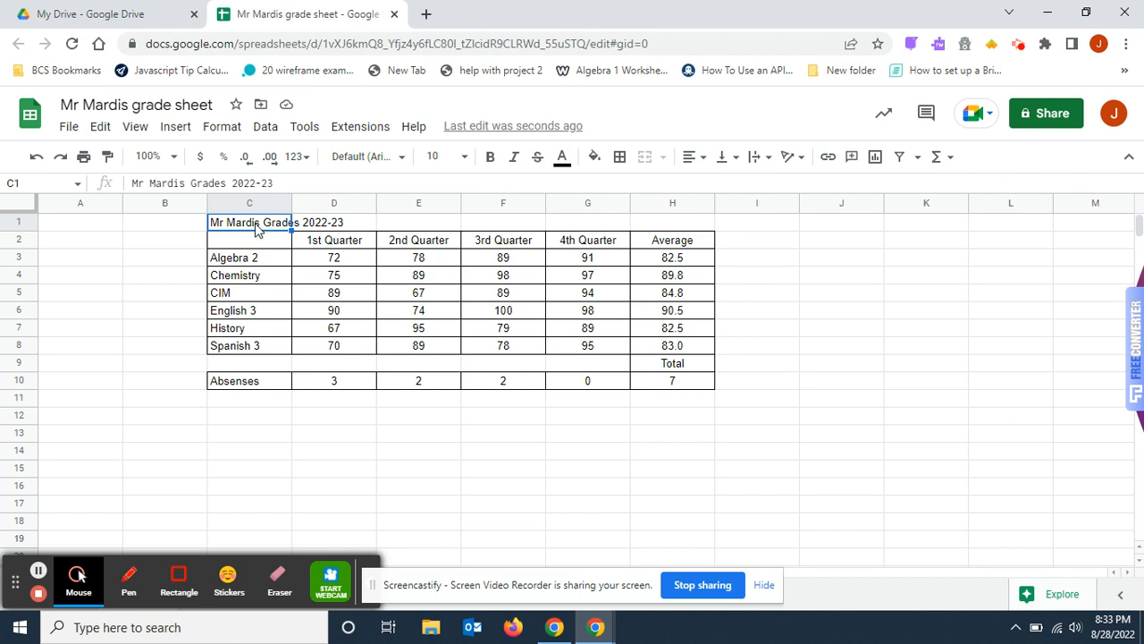
click(465, 159)
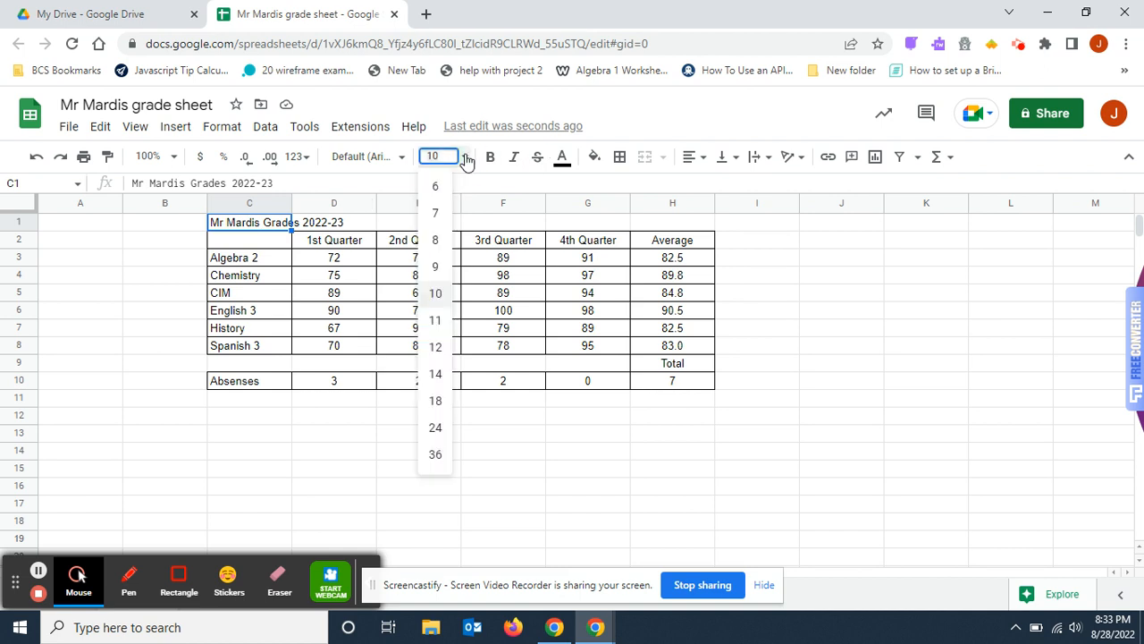
click(437, 402)
click(743, 466)
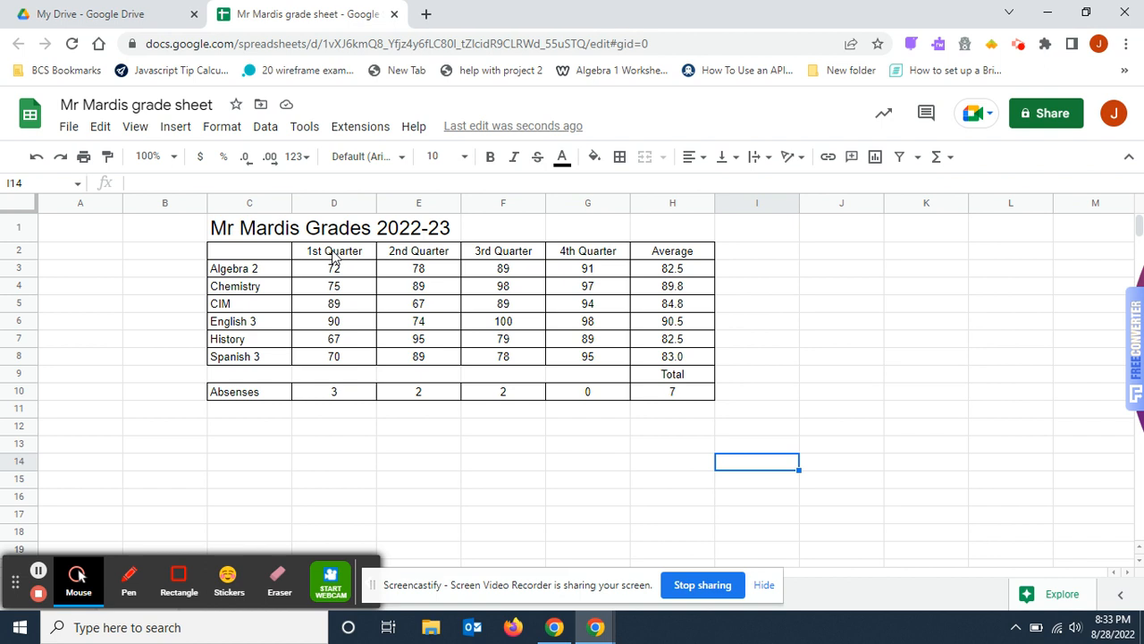
Fill the four quarter header cells D2:G2 with gray.
drag(336, 257, 417, 255)
drag(506, 253, 512, 254)
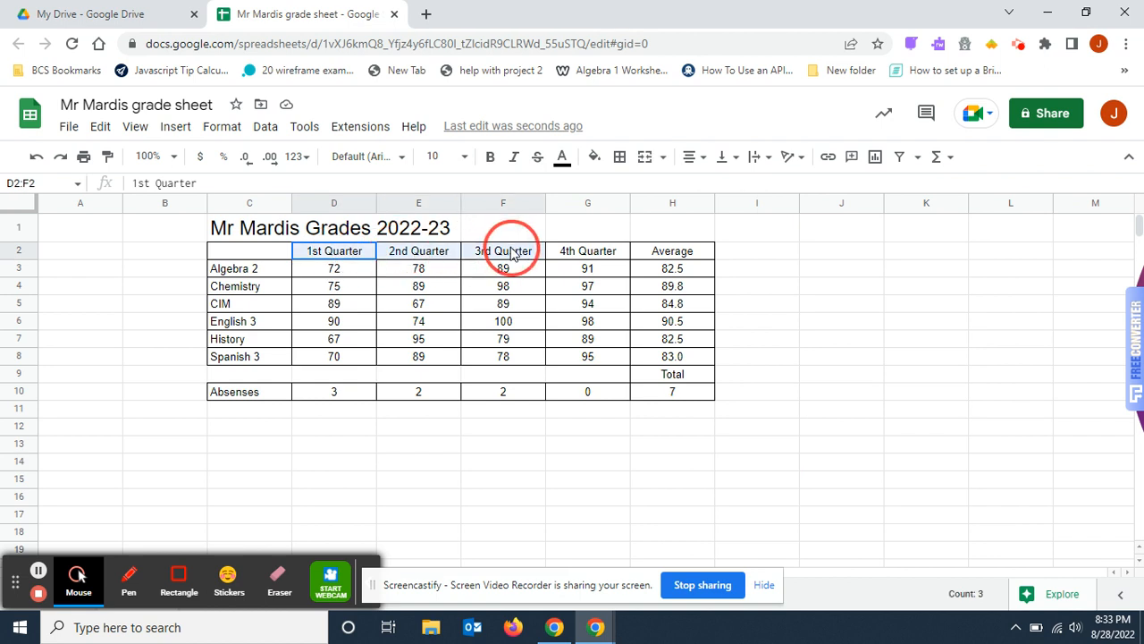
drag(513, 254, 564, 254)
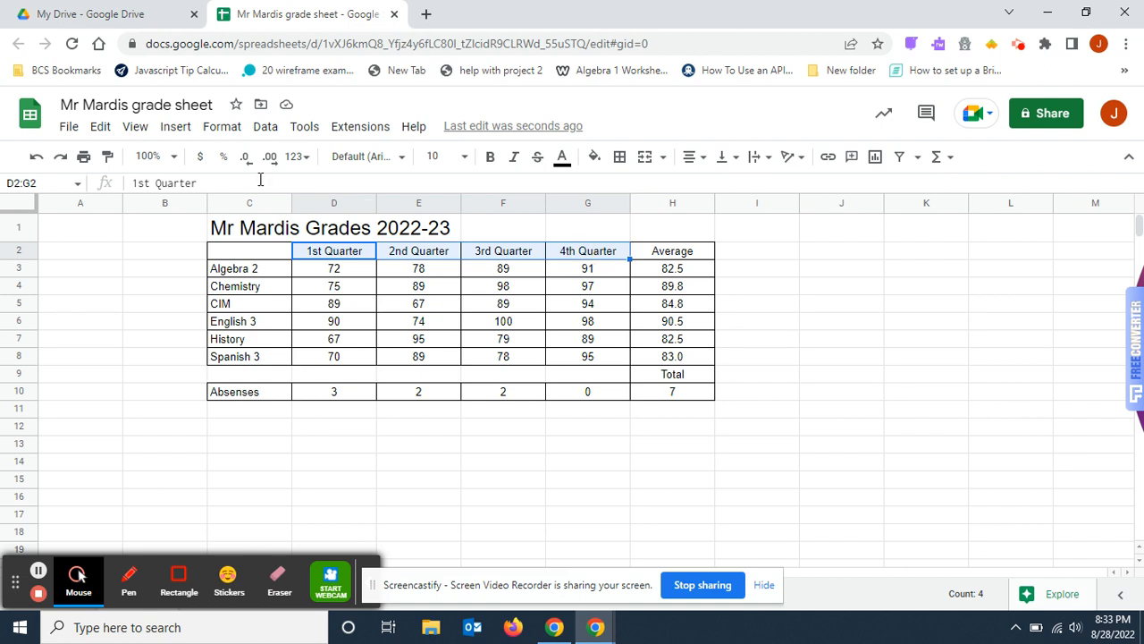
click(596, 159)
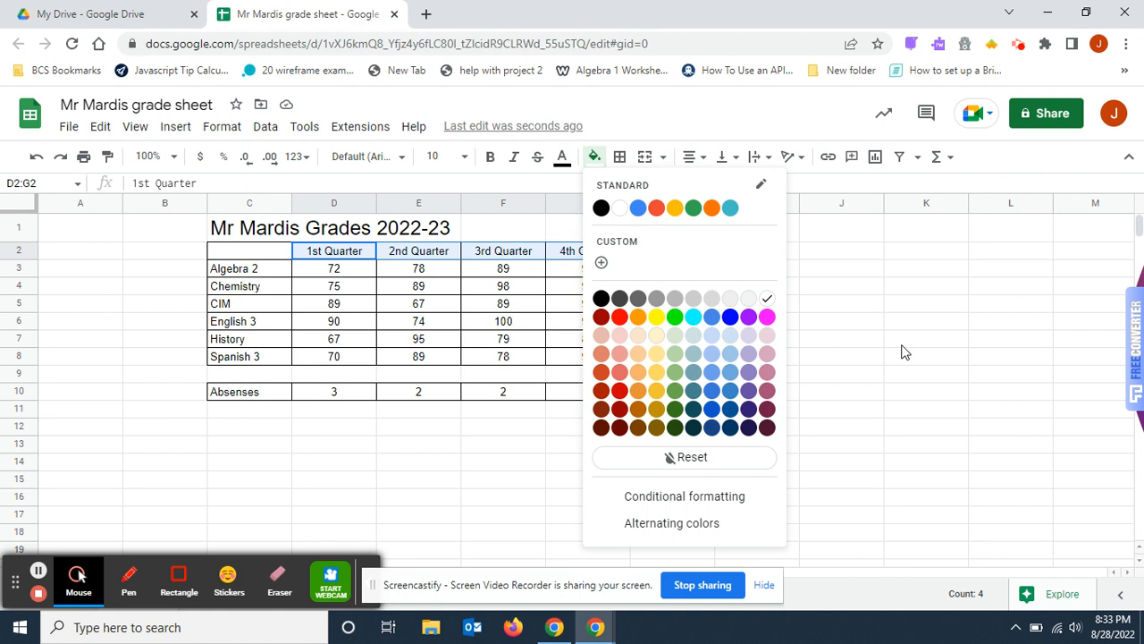
click(695, 300)
click(853, 377)
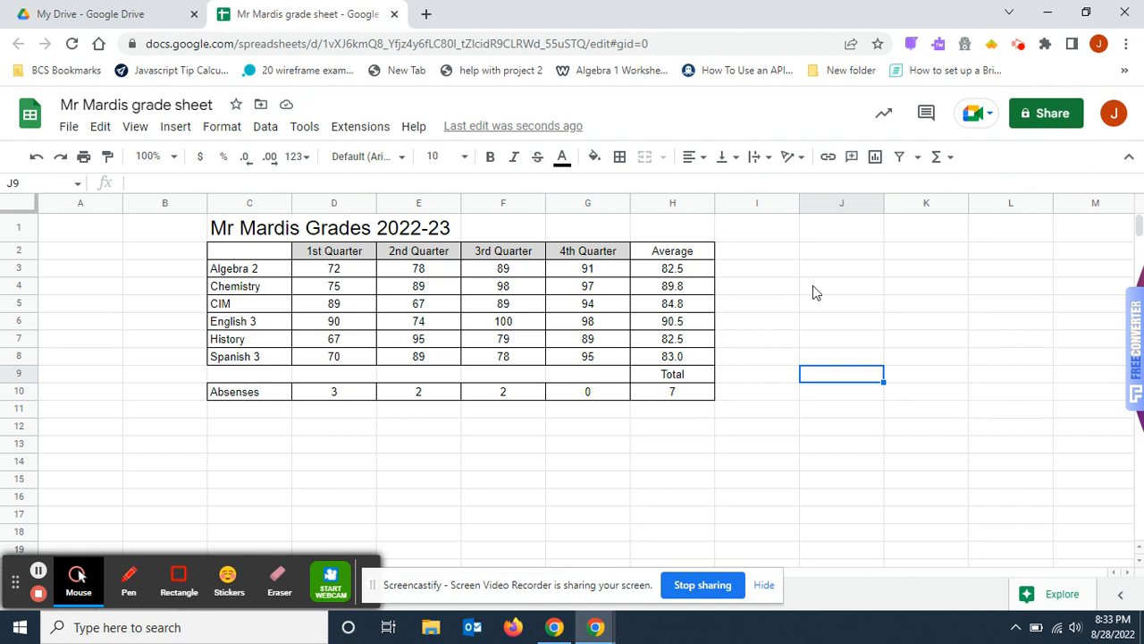
Fill the Average header in H2 and the Total label in H9 with cyan.
click(693, 254)
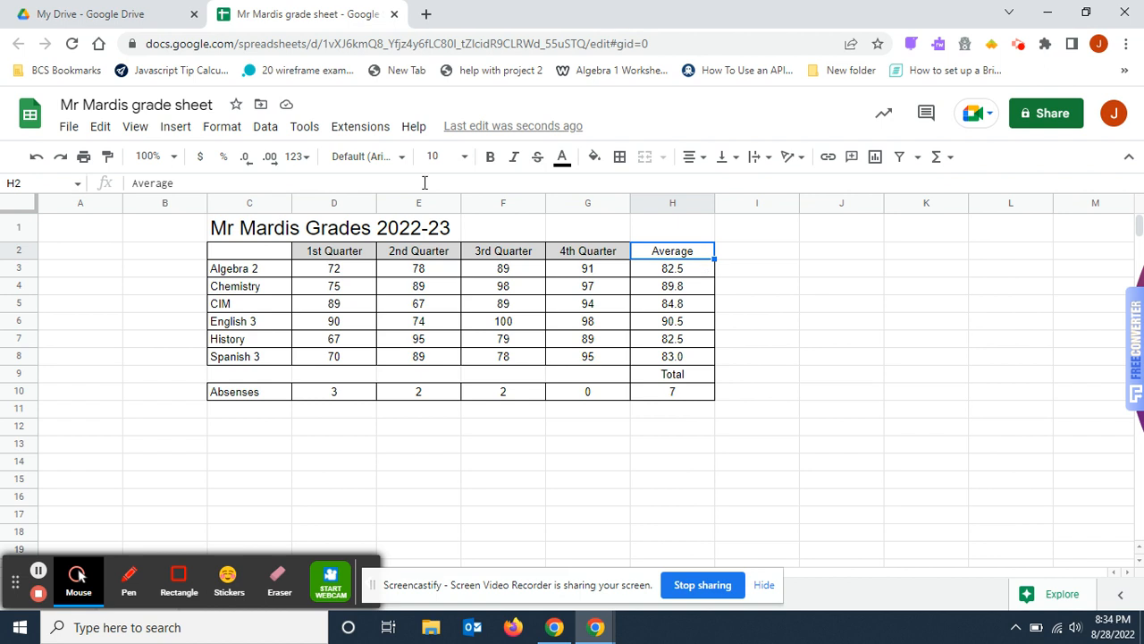
click(599, 161)
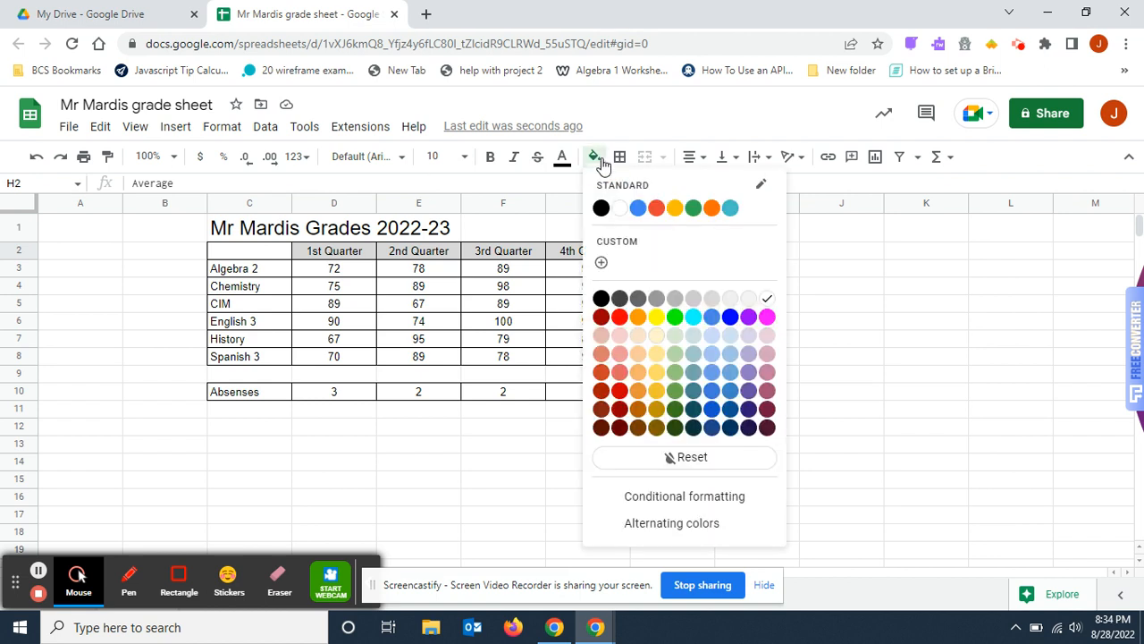
click(694, 317)
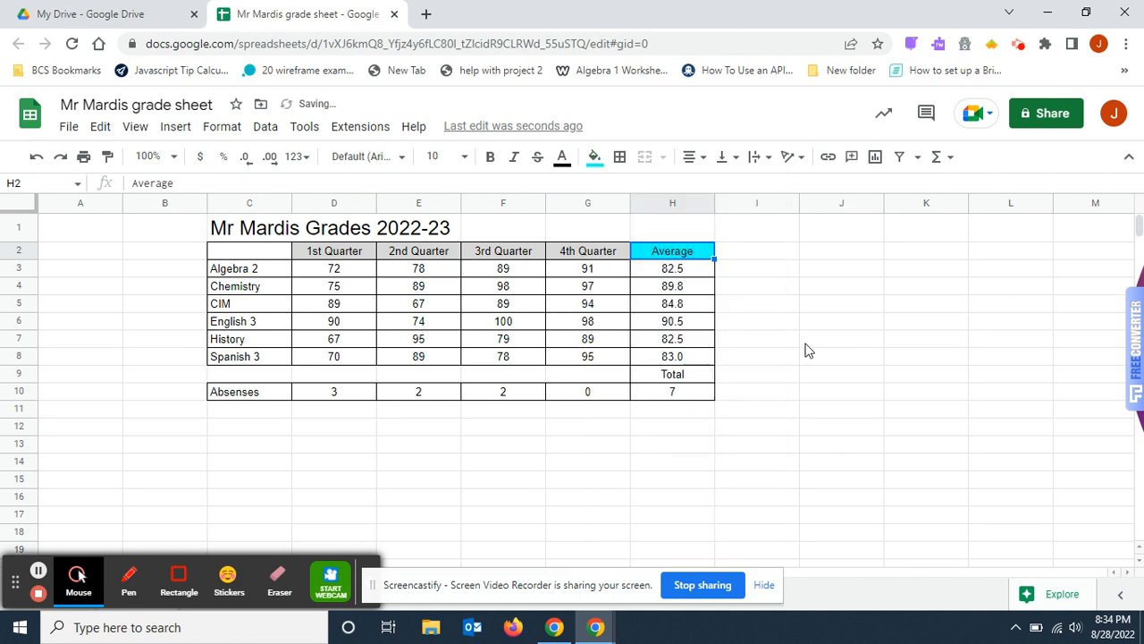
click(679, 379)
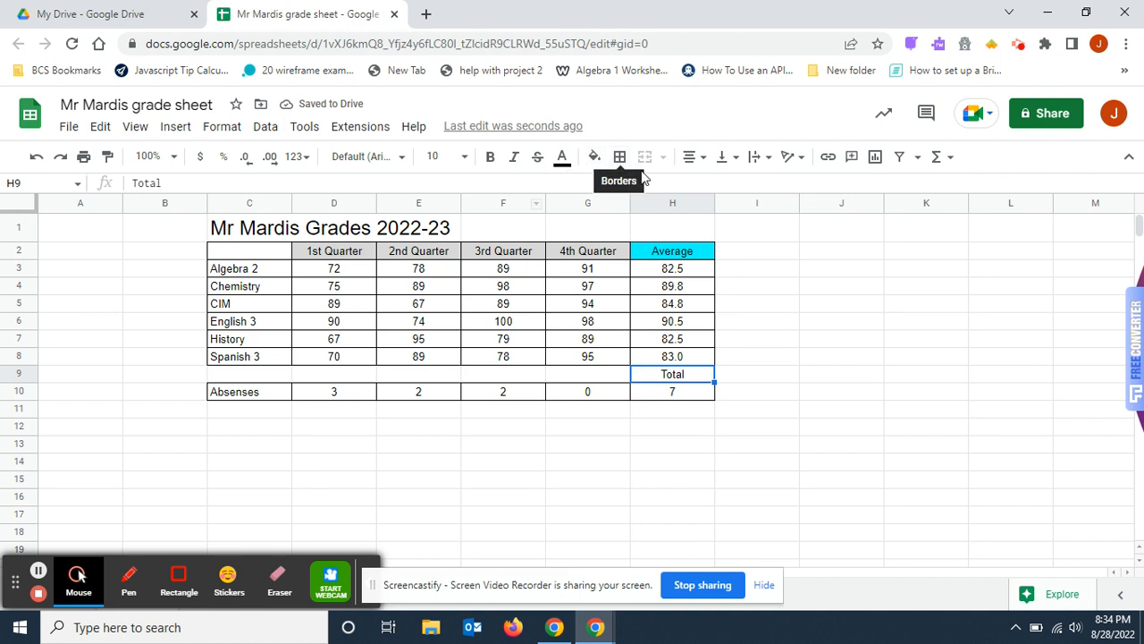
click(593, 156)
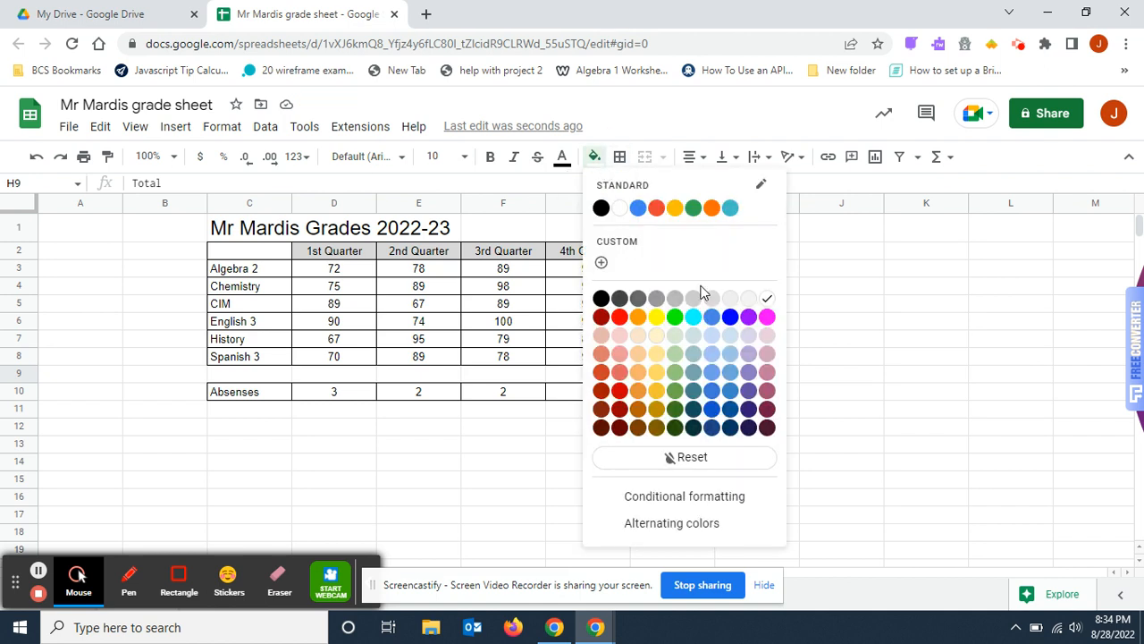
click(693, 317)
click(824, 358)
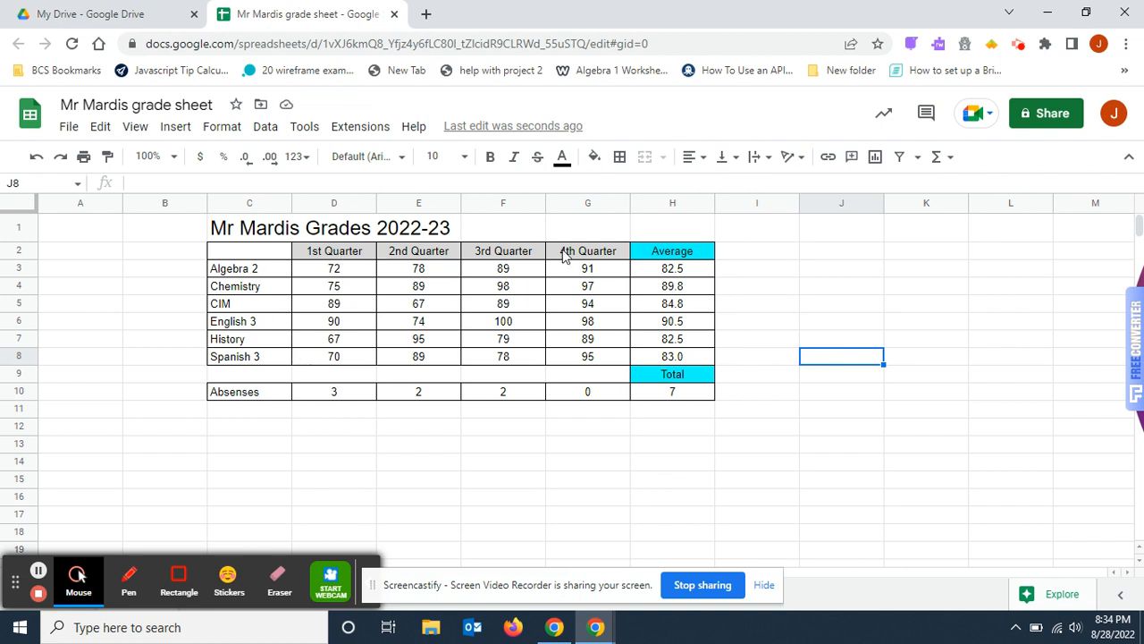
Change the text color of the course names in C3:C8 to dark blue.
drag(259, 270, 256, 357)
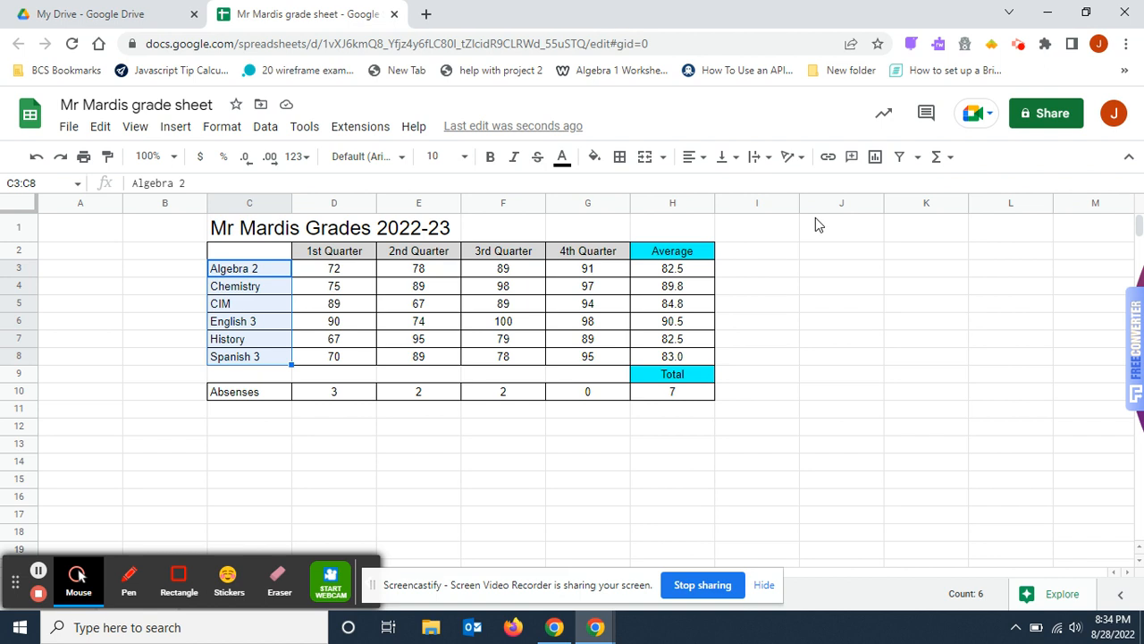
click(561, 168)
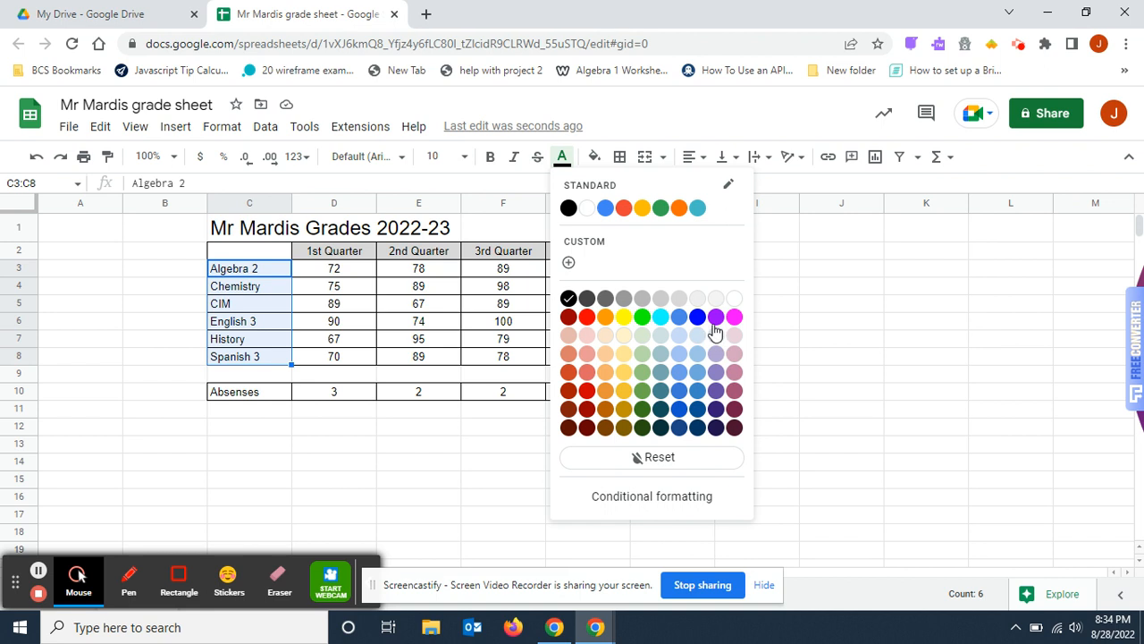
click(684, 408)
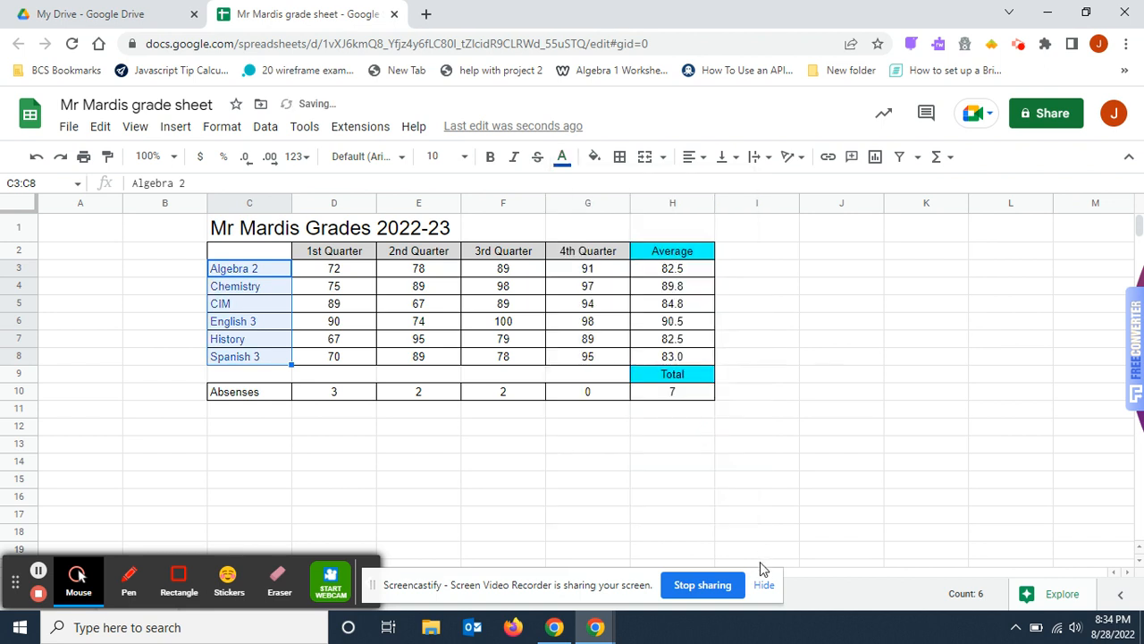
click(809, 426)
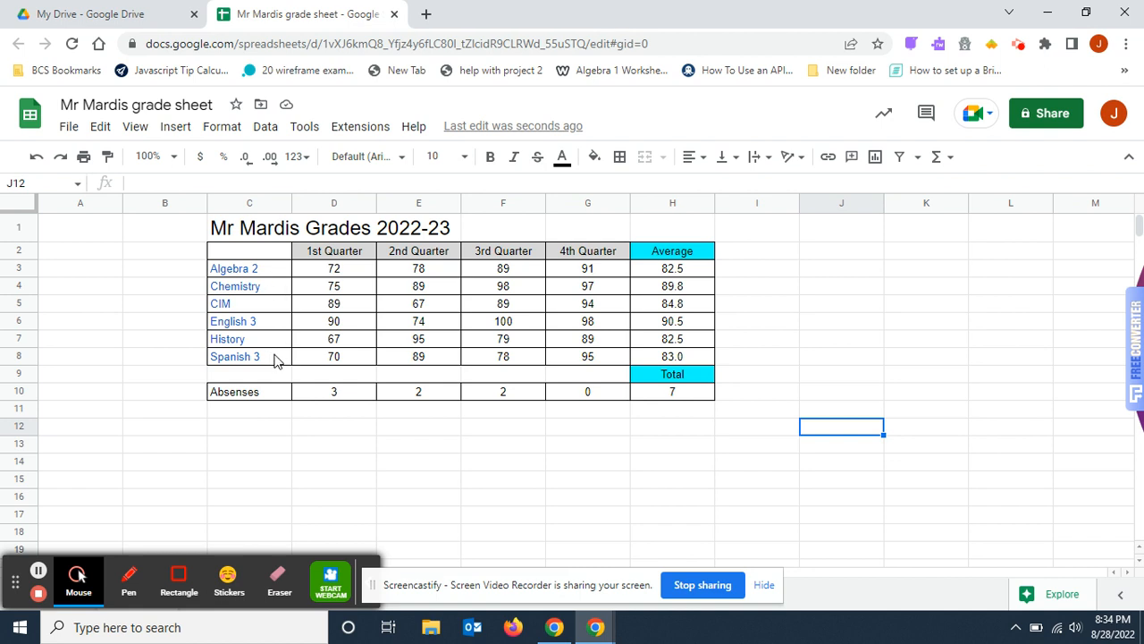
Change the text color of the absences row label in C10 to red.
click(263, 396)
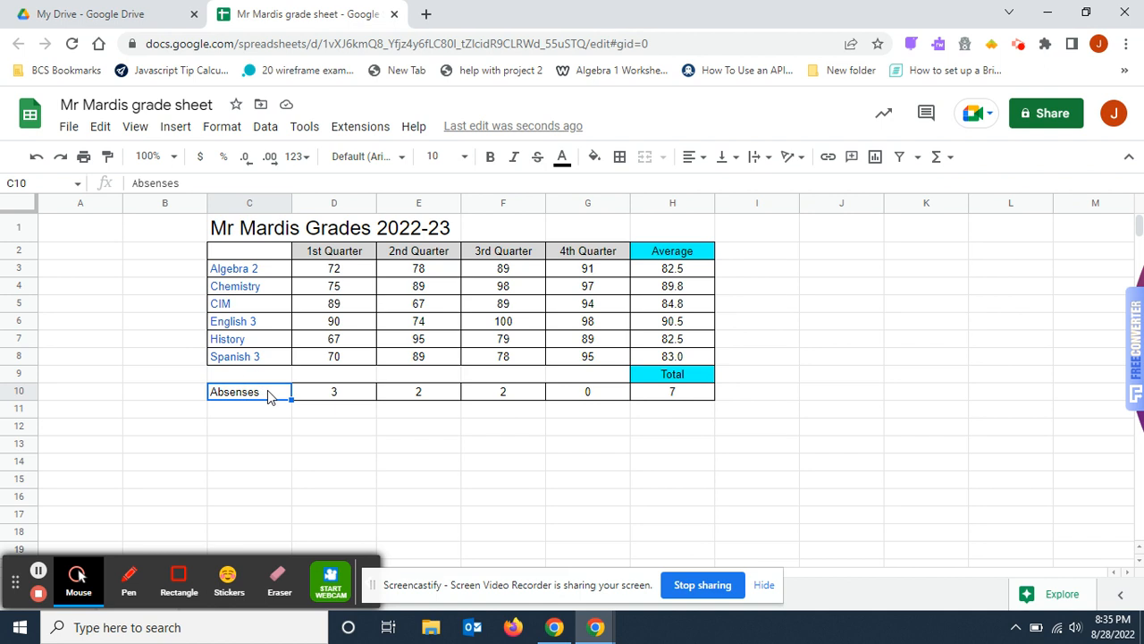
click(562, 158)
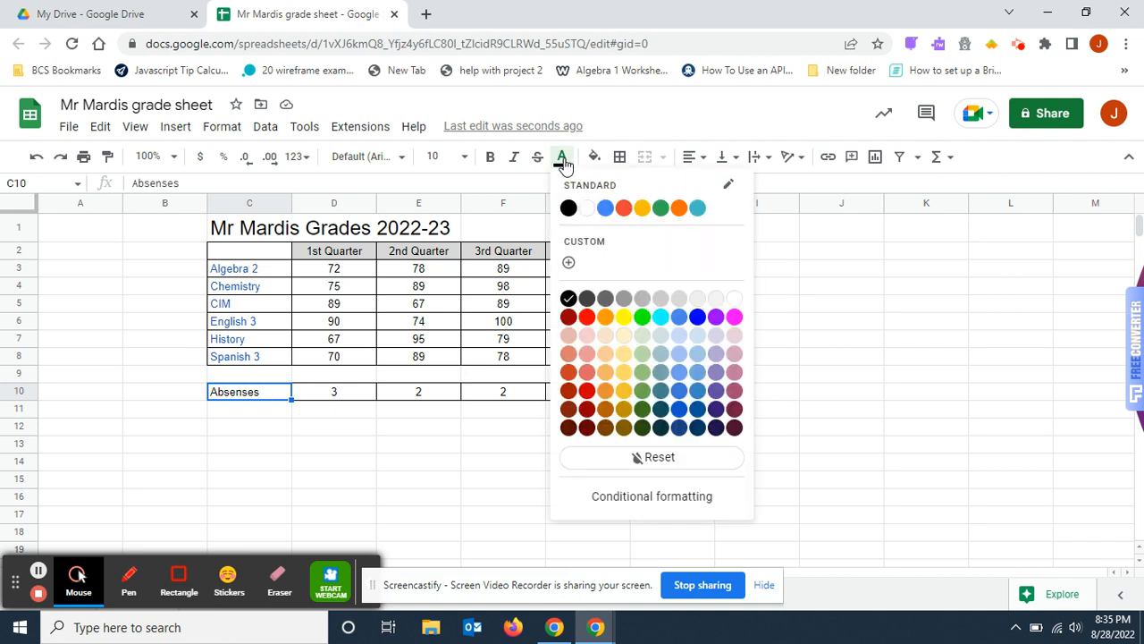
click(587, 317)
click(774, 409)
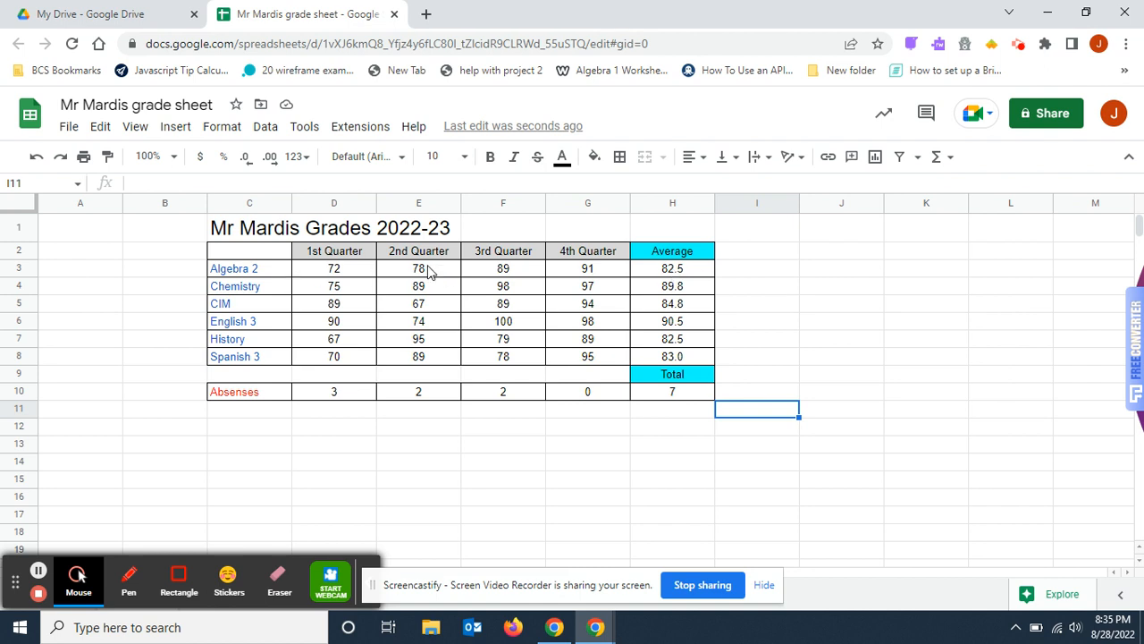
Clear the second- through fourth-quarter grades in E3:G8 and absences in E10:G10.
drag(427, 271, 590, 360)
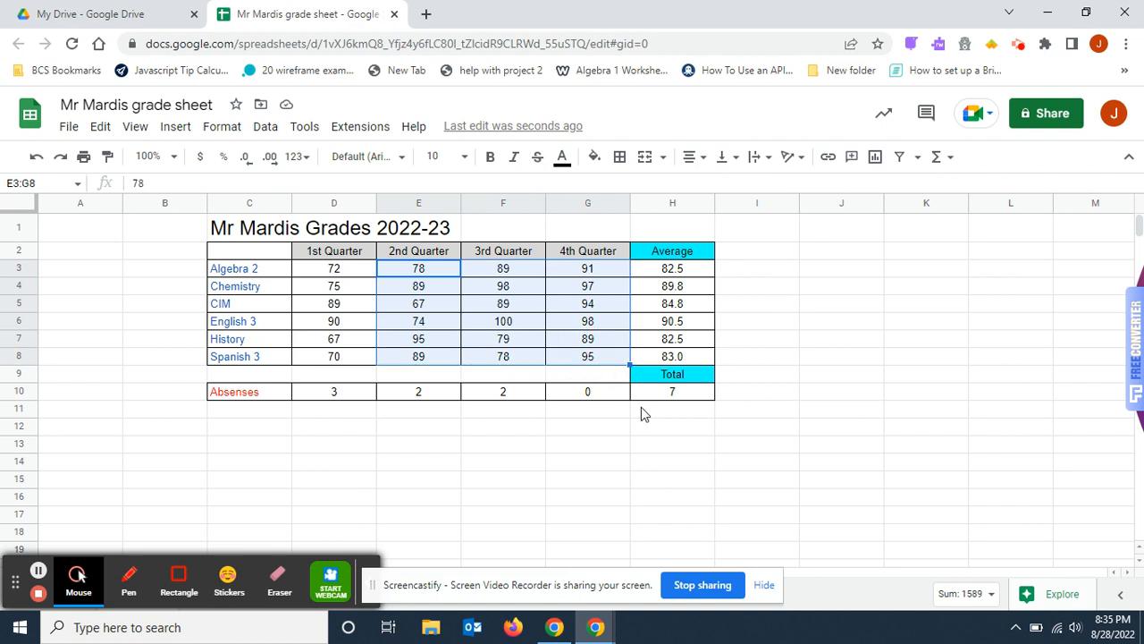
key(Delete)
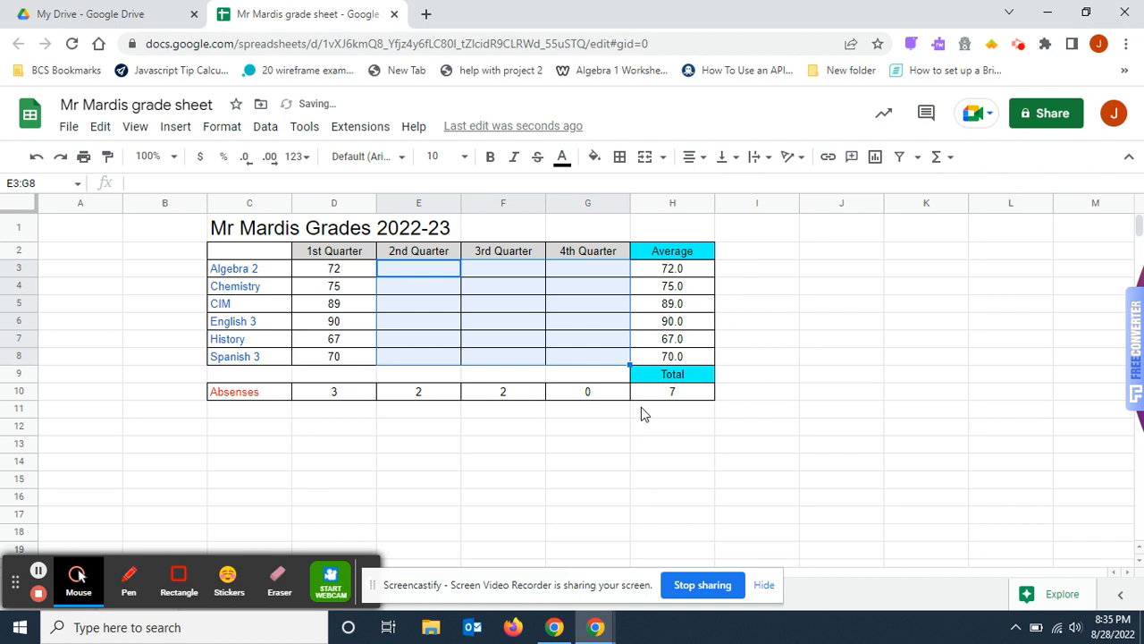
click(899, 439)
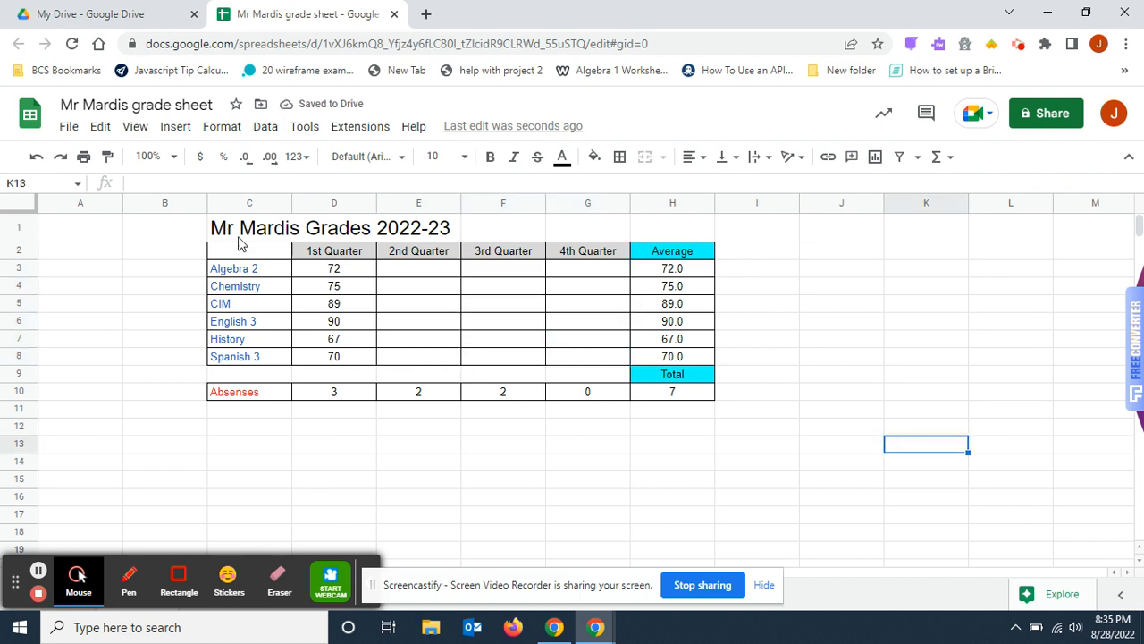
drag(428, 399, 581, 400)
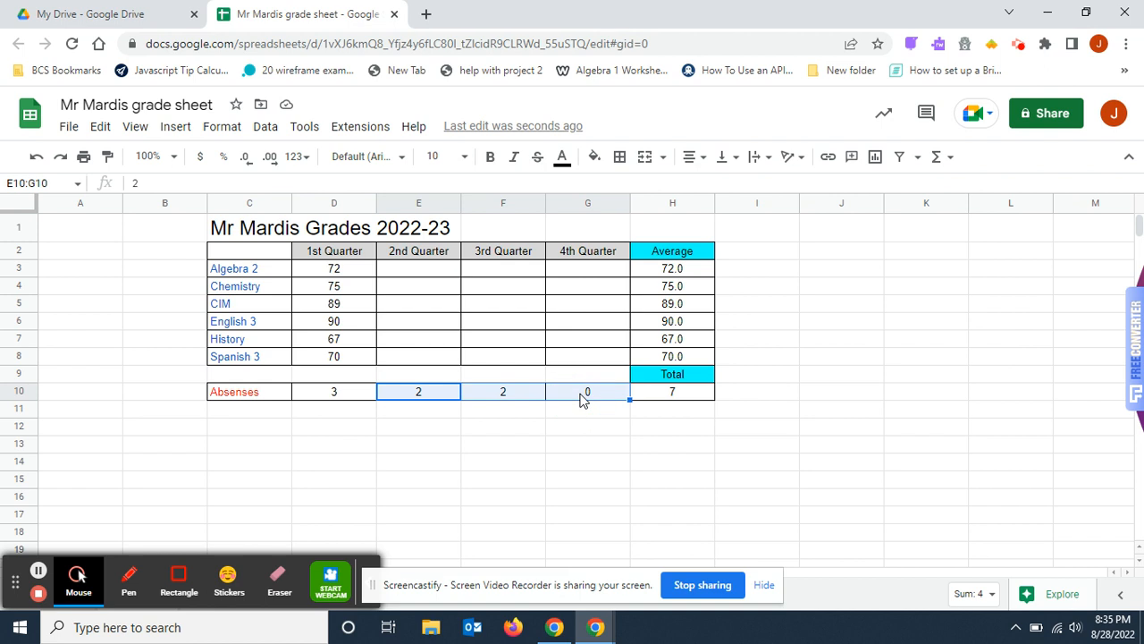
key(Delete)
click(821, 416)
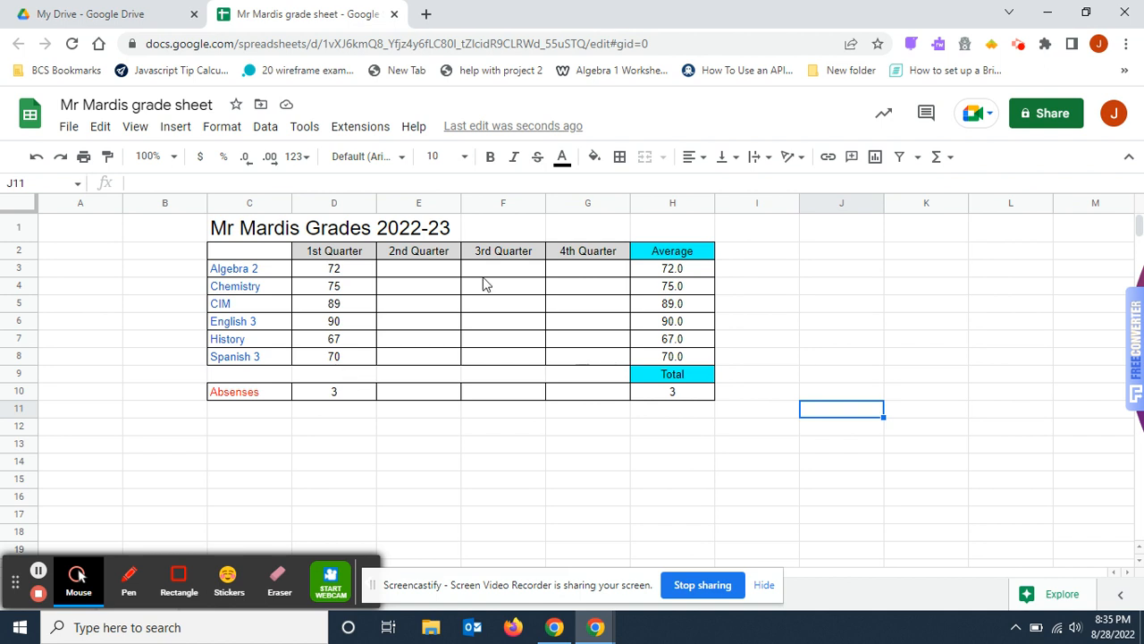
Enter 100 as the 2nd Quarter grade in E3, fill it down through Spanish 3, and leave E9 empty.
click(426, 274)
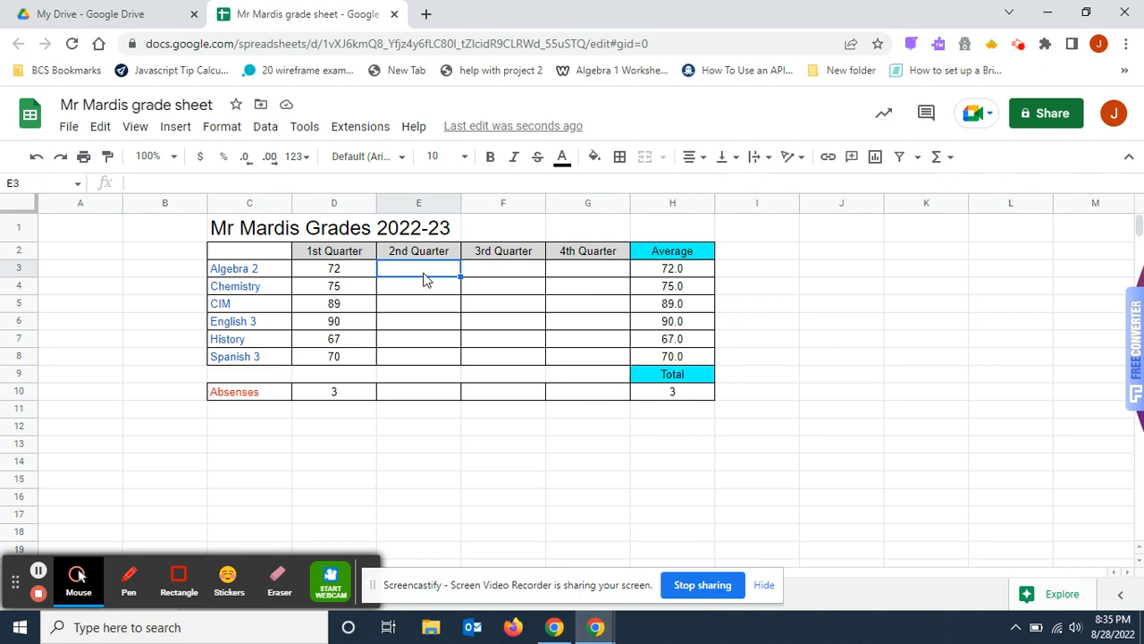
text(100)
click(791, 254)
click(438, 272)
drag(461, 277, 467, 369)
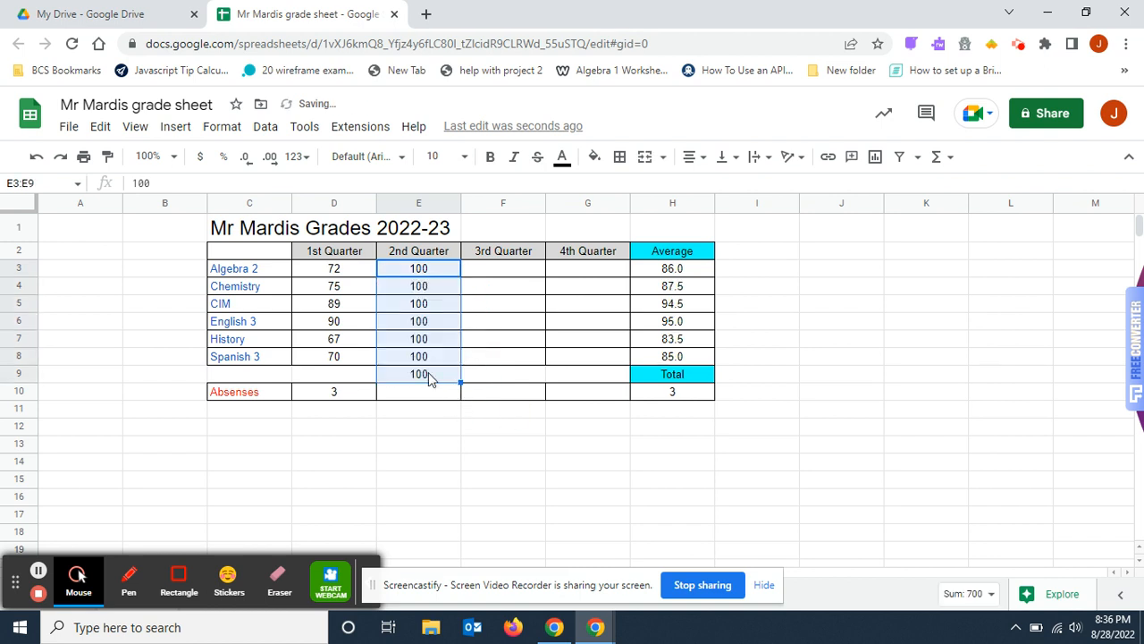
click(428, 373)
key(Delete)
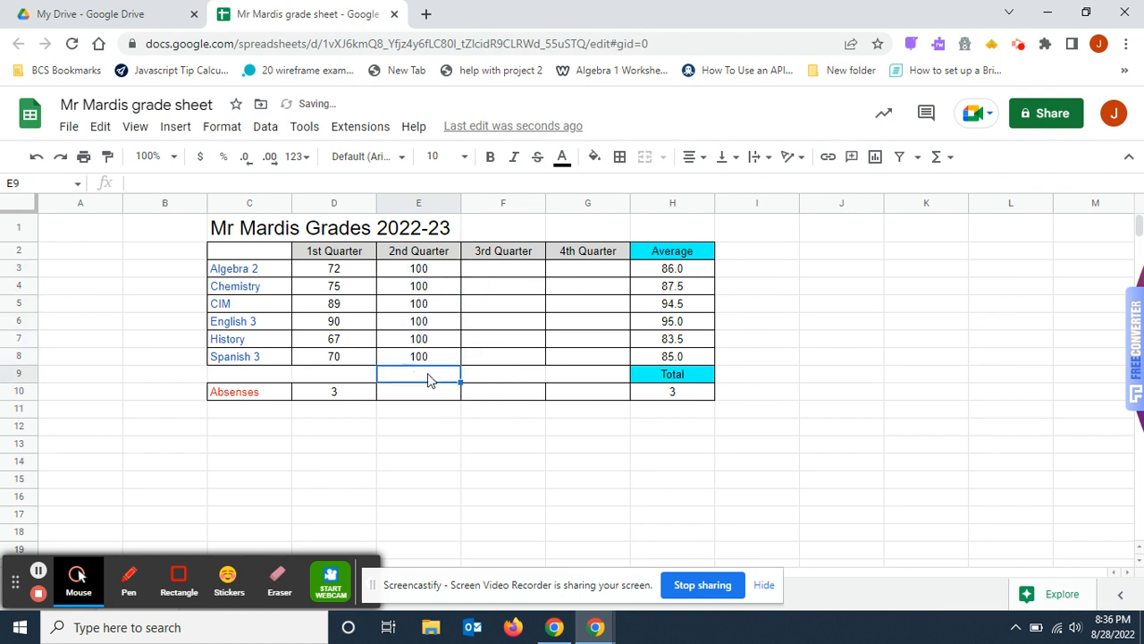
Enter 0 as the 2nd Quarter absences in E10.
click(433, 394)
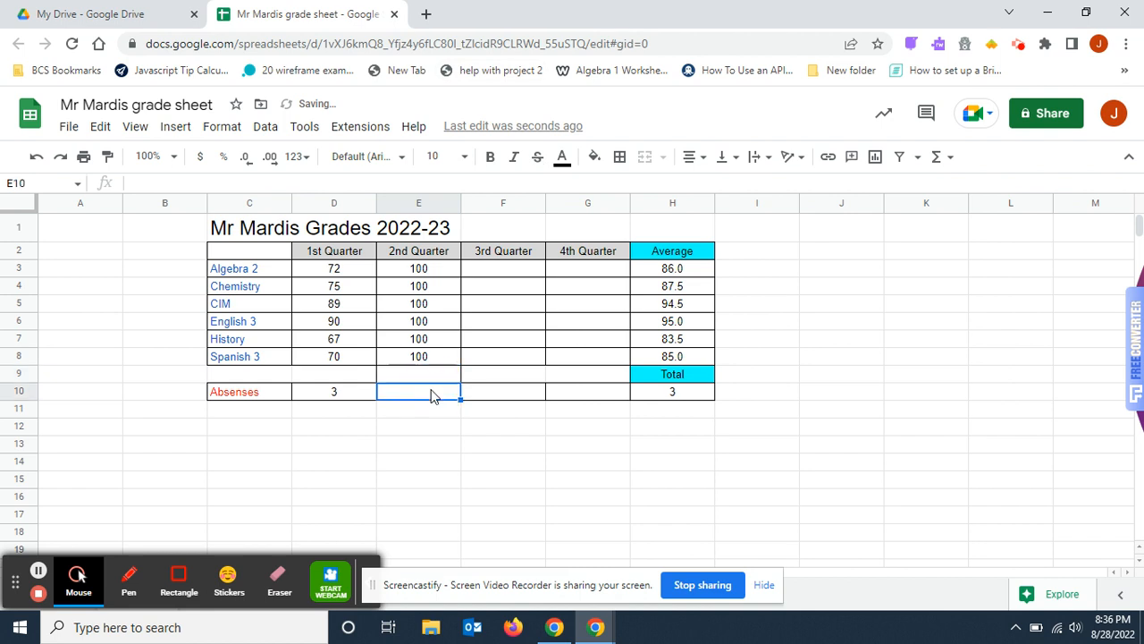
text(0)
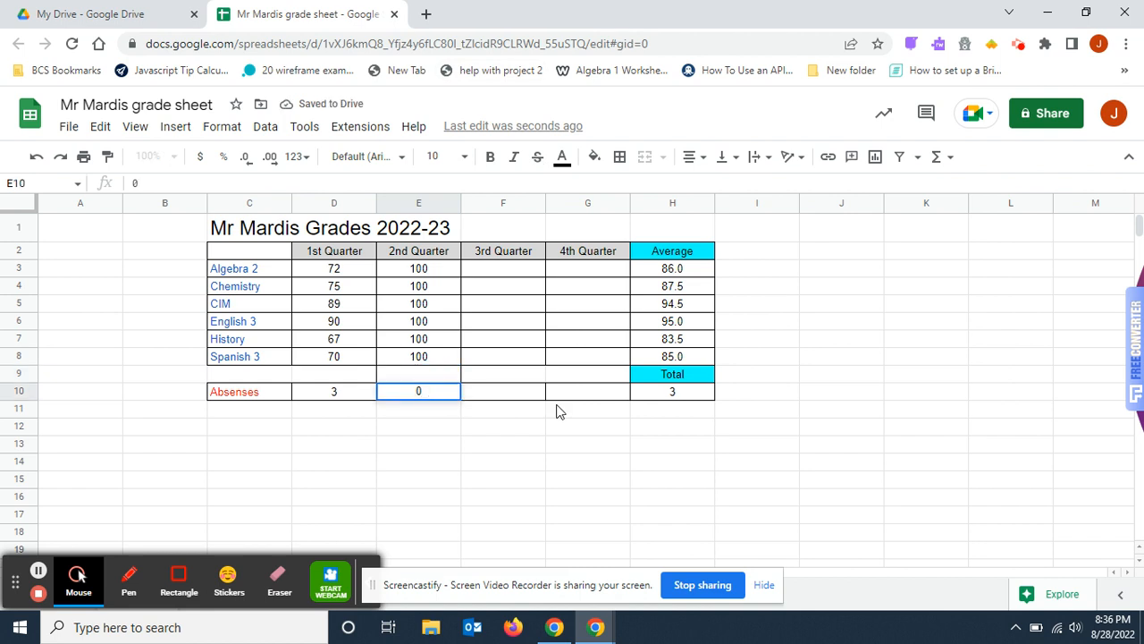
click(504, 438)
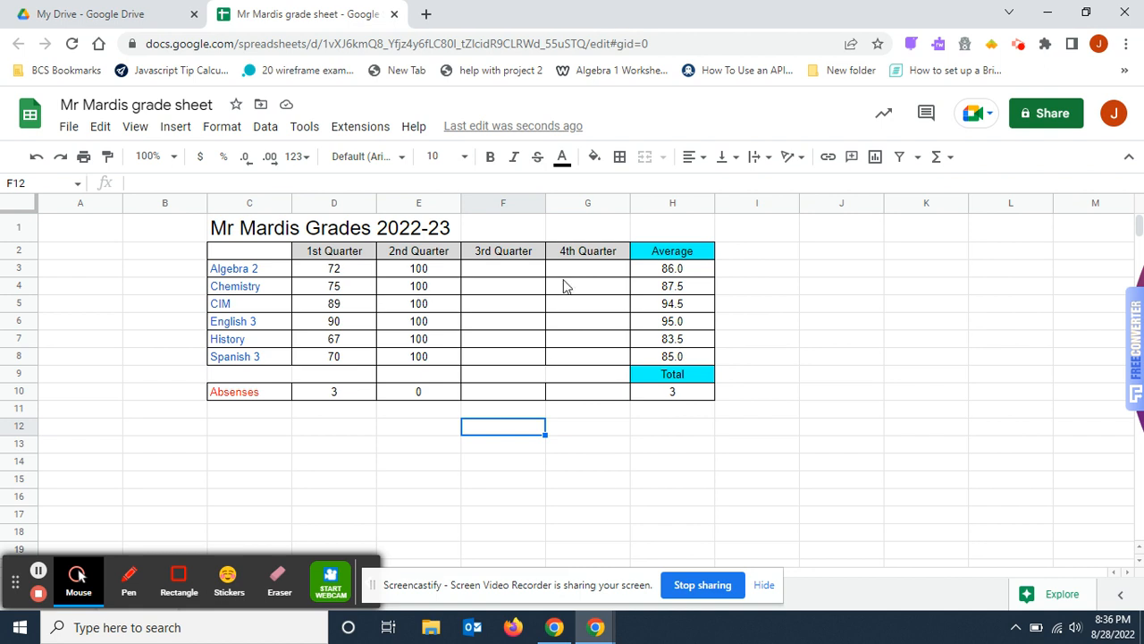
Check the Algebra 2 average formula in H3 and the absences total formula in H10.
click(679, 272)
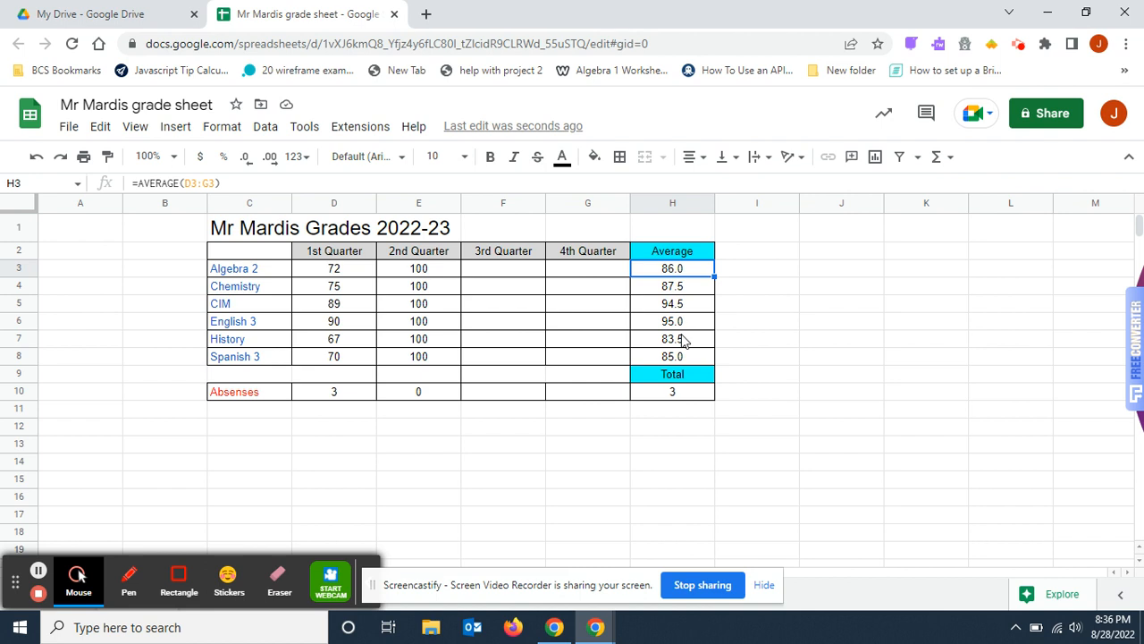
click(685, 398)
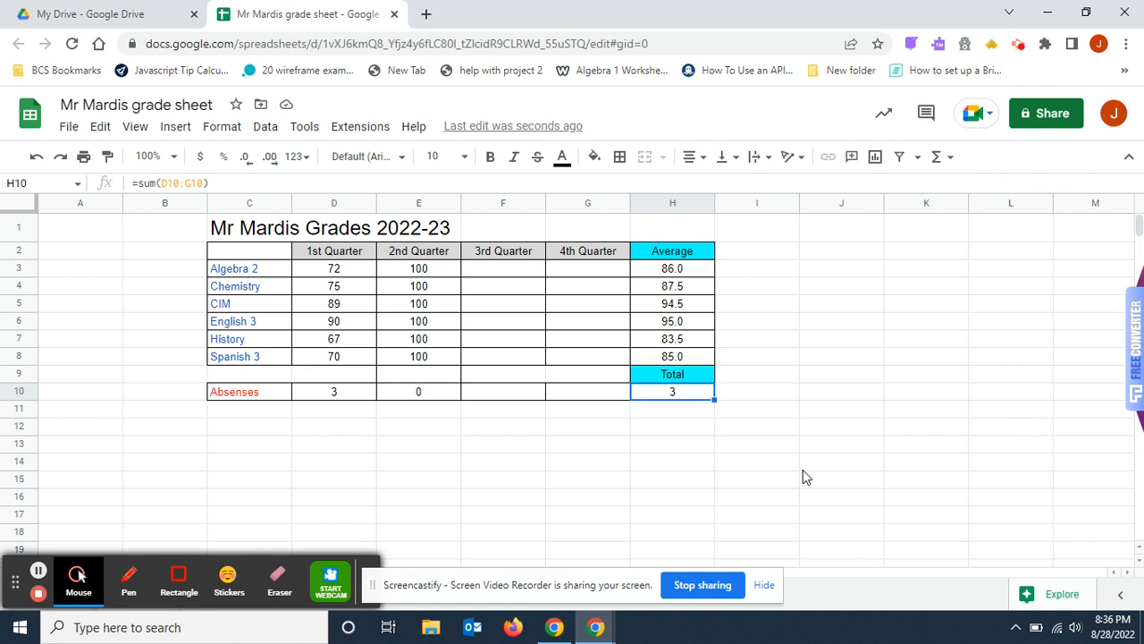
click(506, 480)
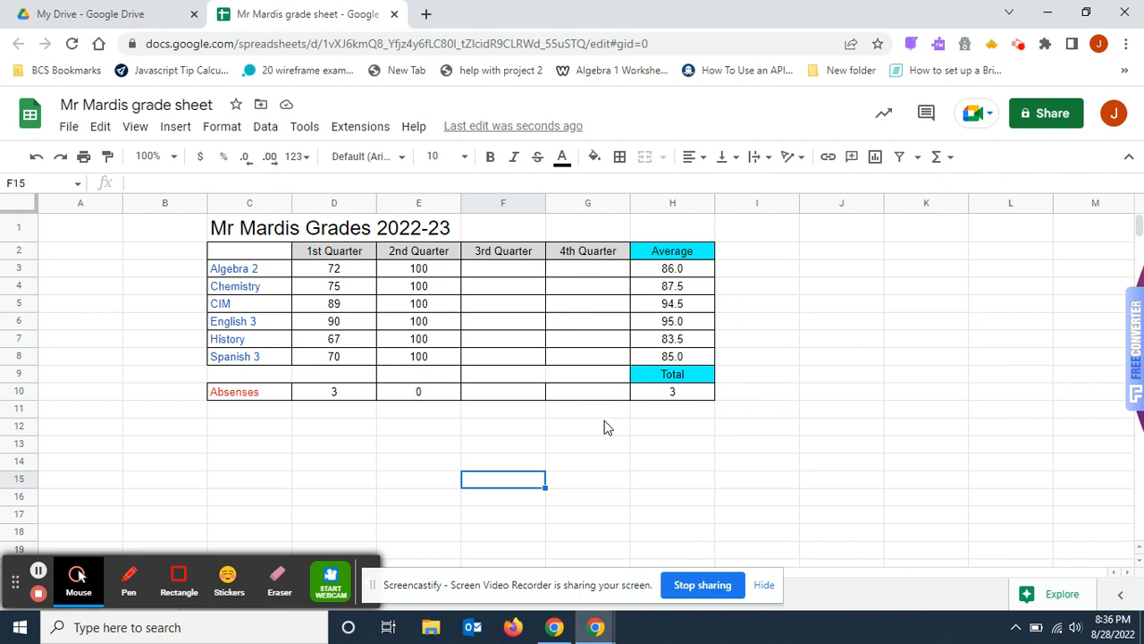
Remove all borders from the empty cell E9 between the grades and the absences row.
click(403, 380)
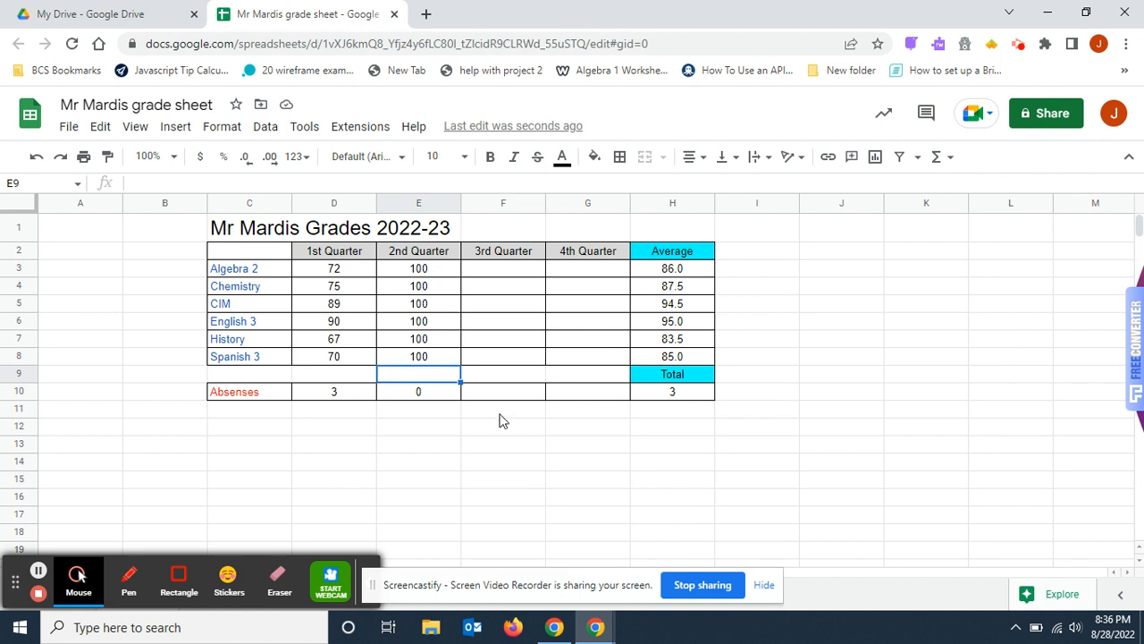
click(446, 483)
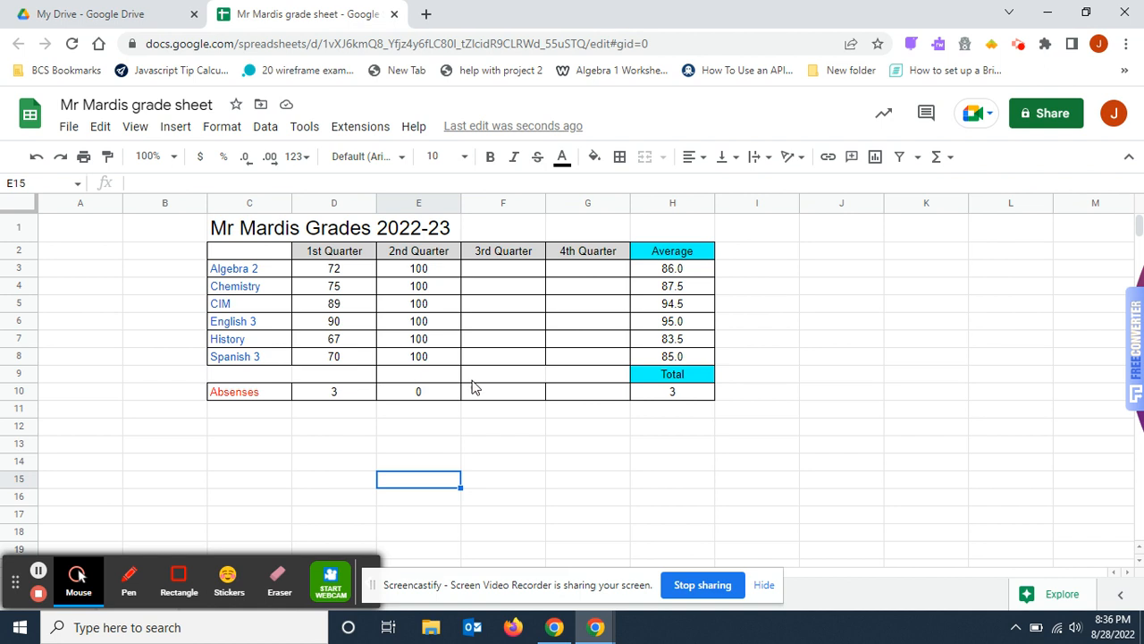
click(410, 374)
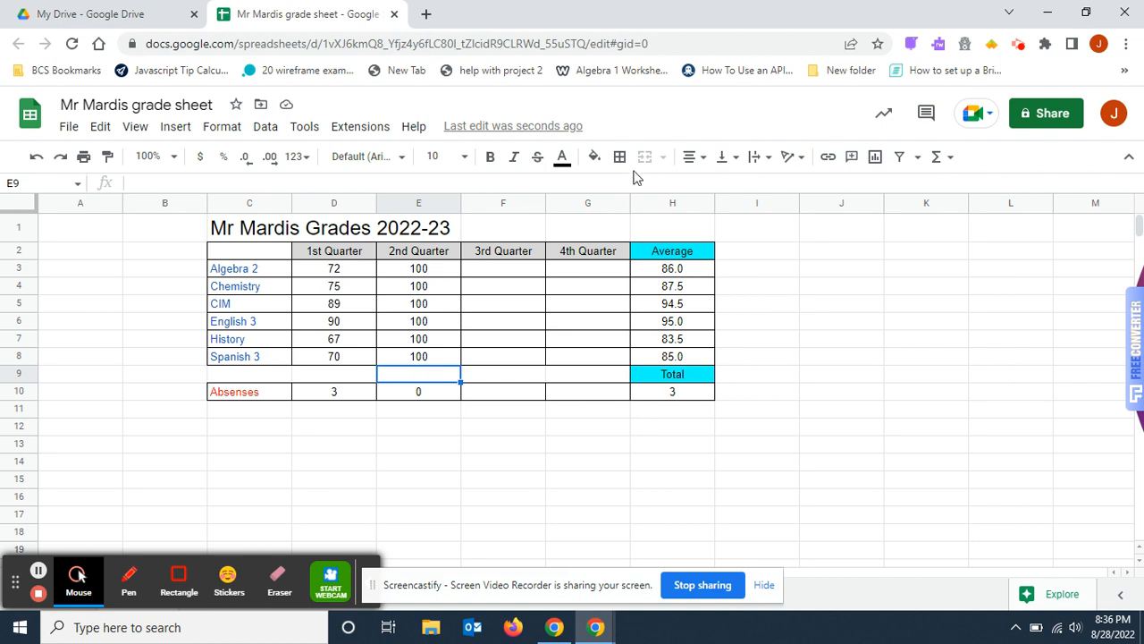
click(619, 156)
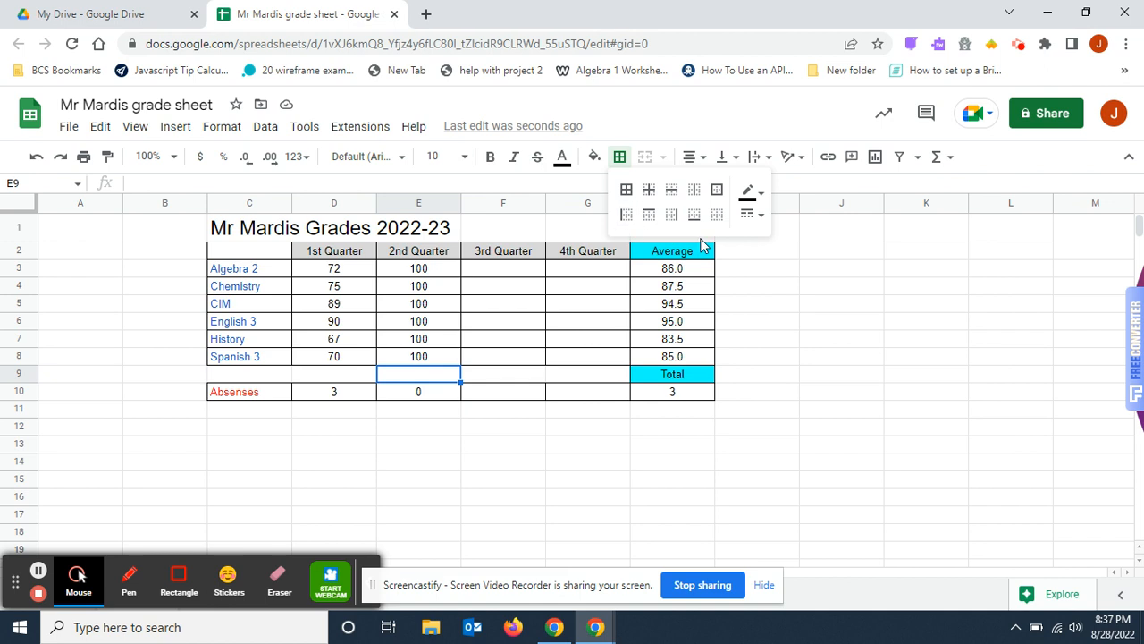
click(718, 217)
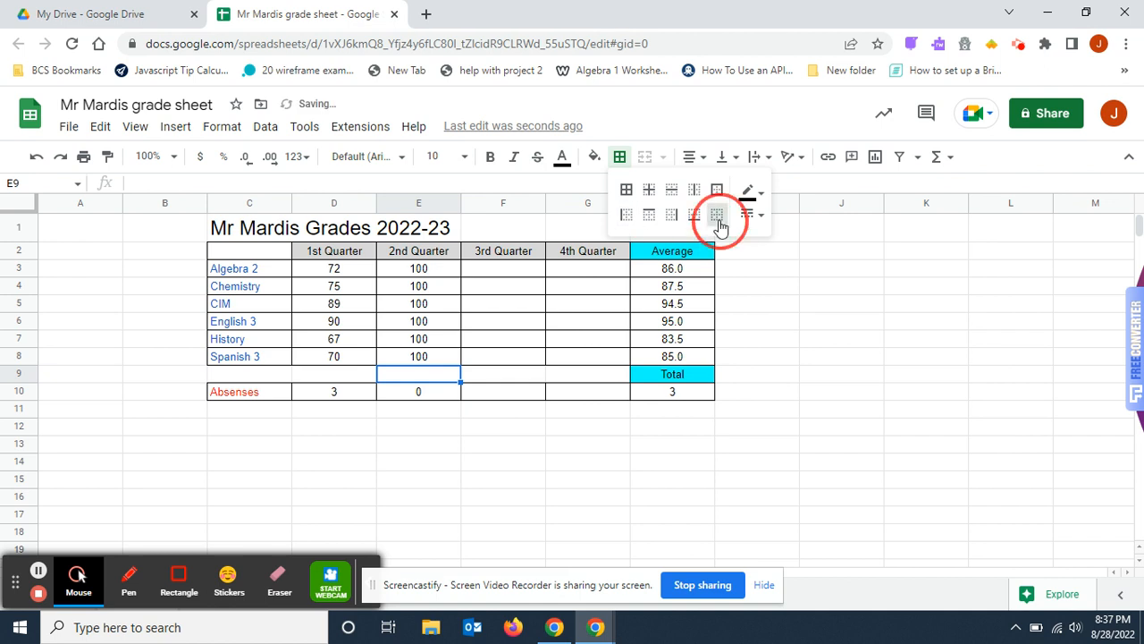
click(838, 288)
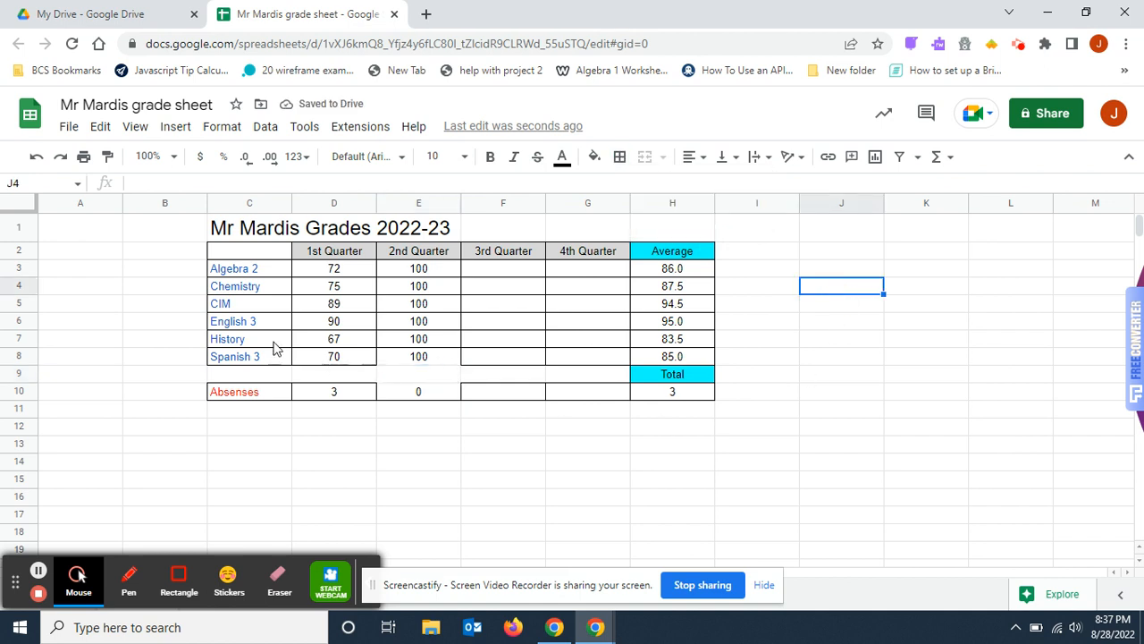
Apply all borders to the absences row C10:H10.
drag(256, 255, 700, 356)
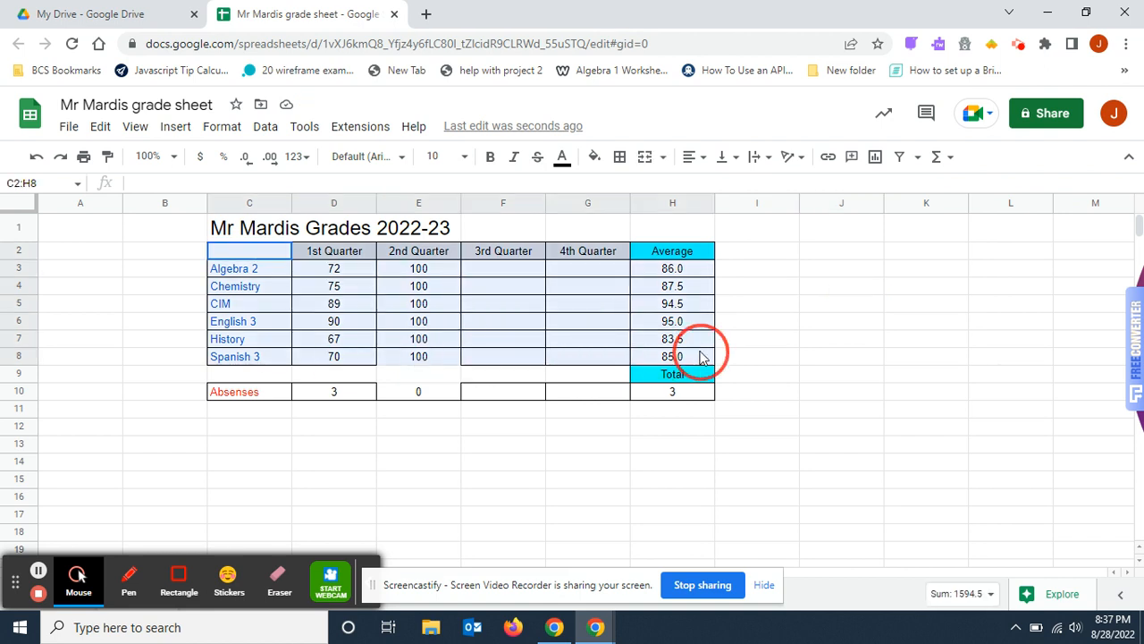
click(619, 157)
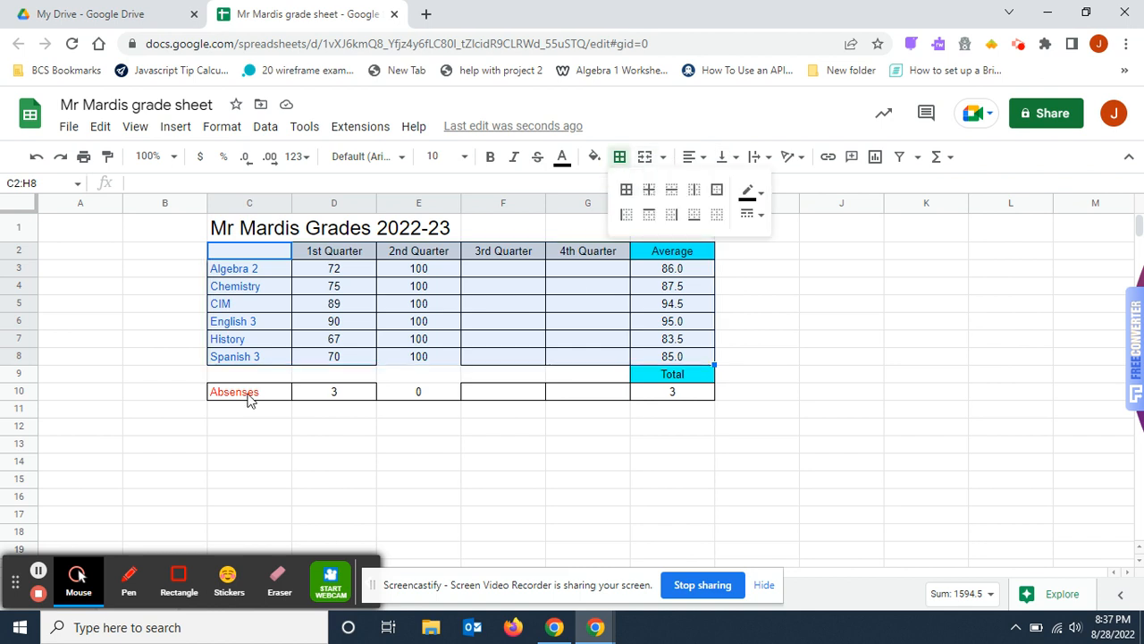
drag(250, 400, 640, 396)
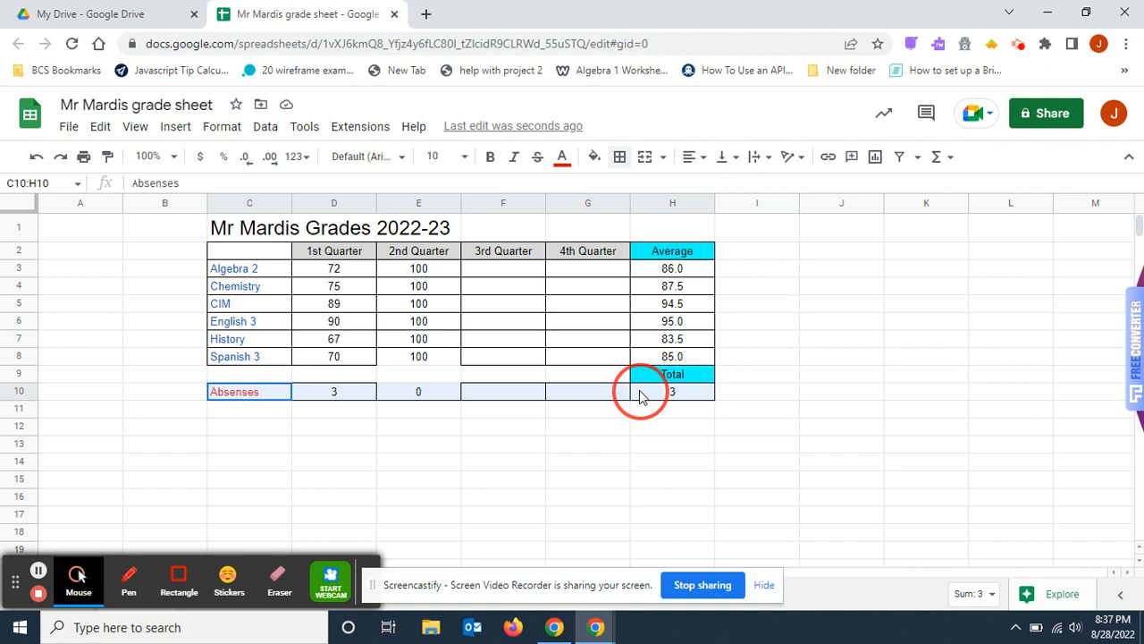
click(649, 161)
click(620, 157)
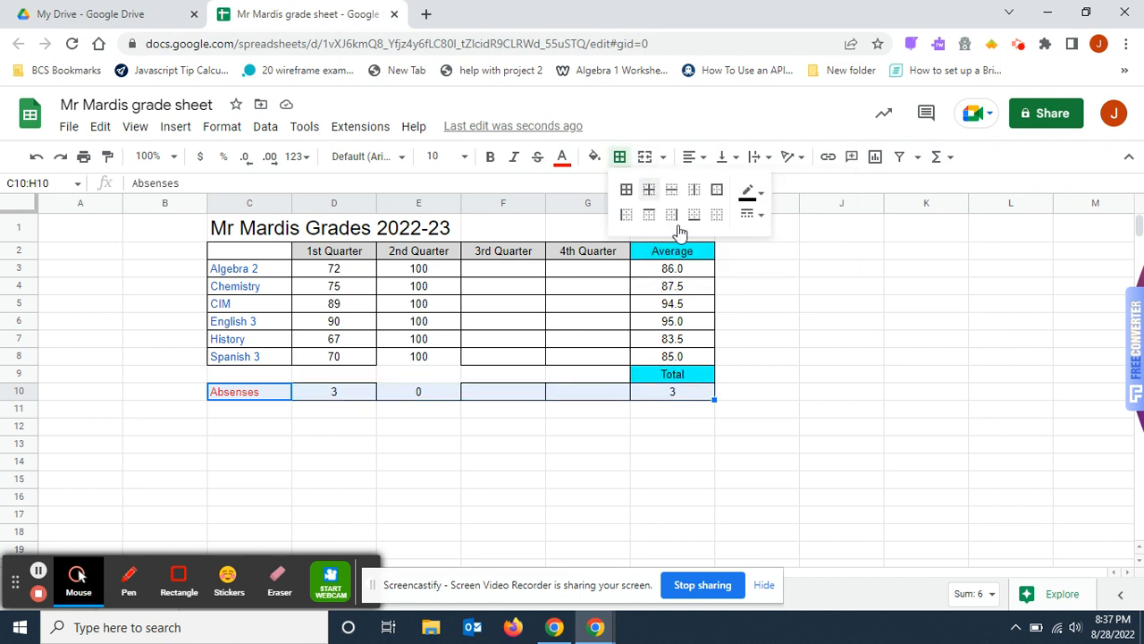
click(632, 193)
click(854, 378)
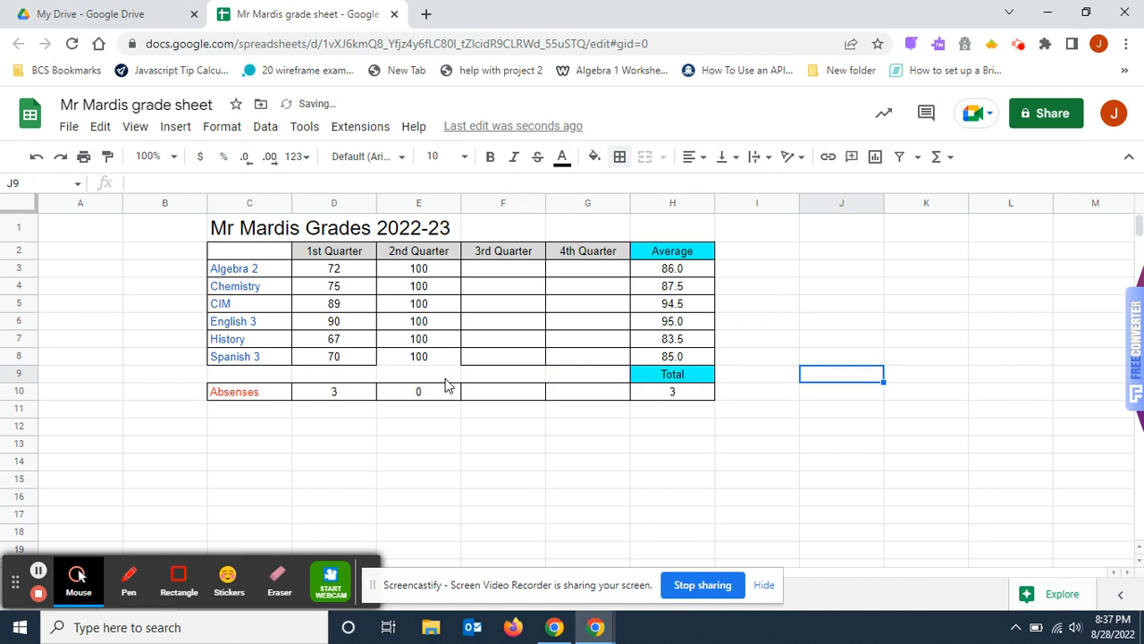
Add a bottom border to the 2nd Quarter Spanish 3 grade in E8.
click(434, 357)
click(620, 157)
click(798, 377)
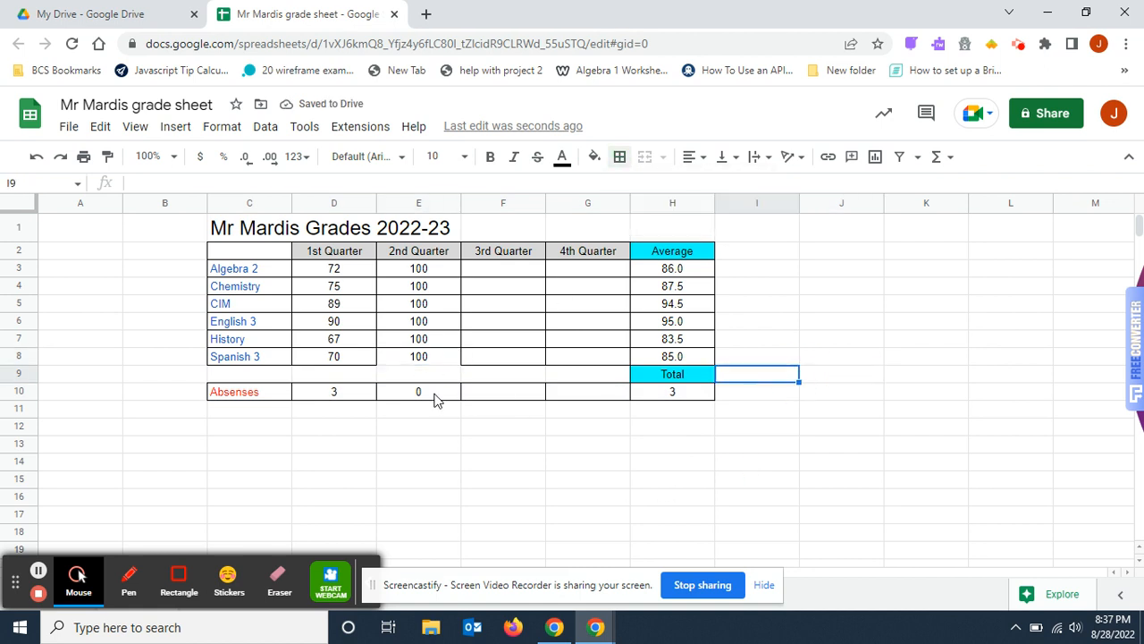
click(454, 357)
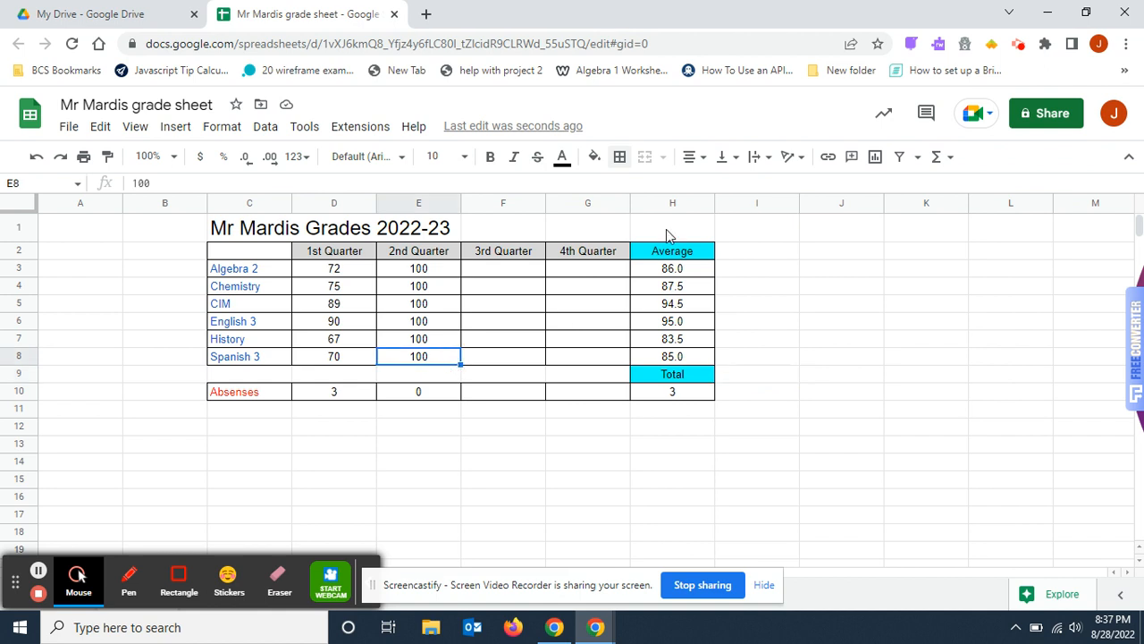
click(619, 157)
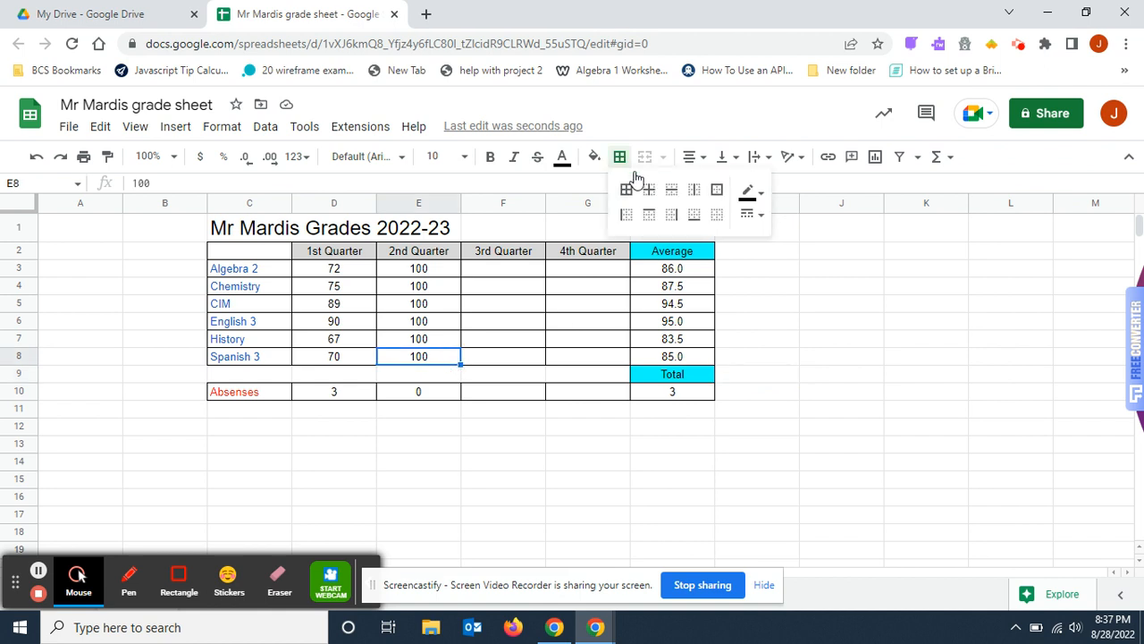
click(695, 220)
click(771, 429)
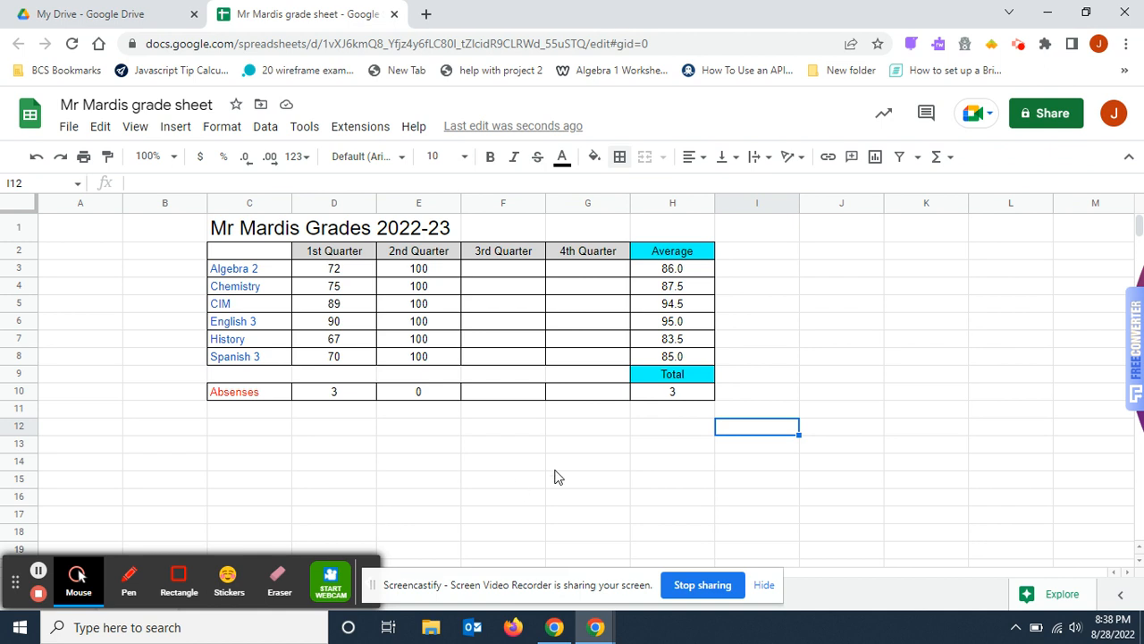
Review the title in C1 and the average formula in H3, and select the whole grade sheet C1:H10.
click(234, 230)
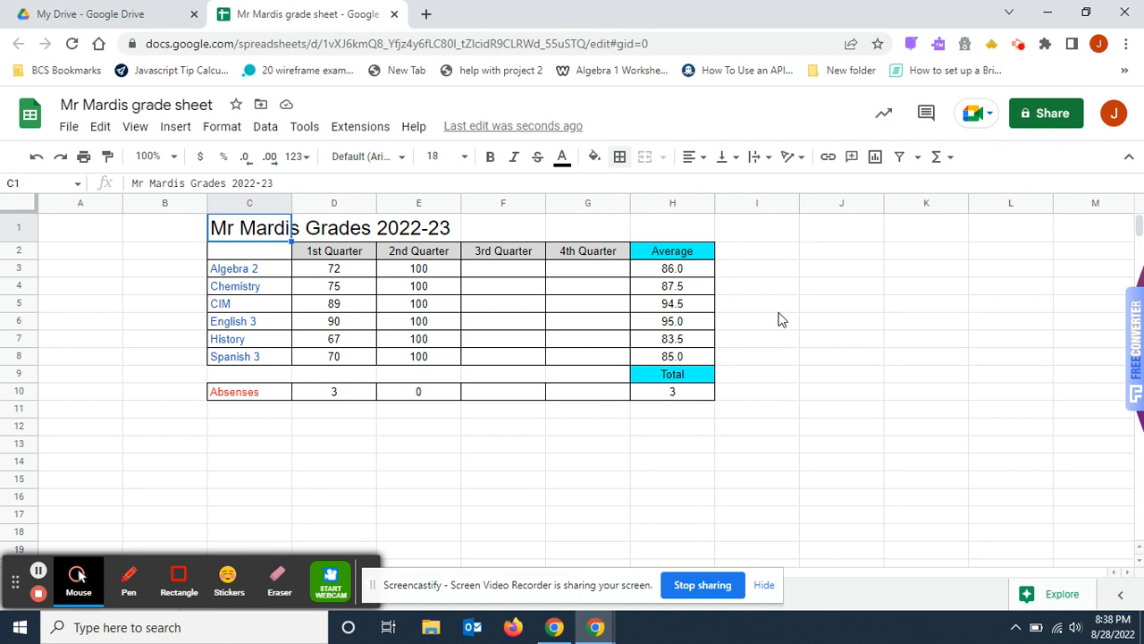
click(681, 272)
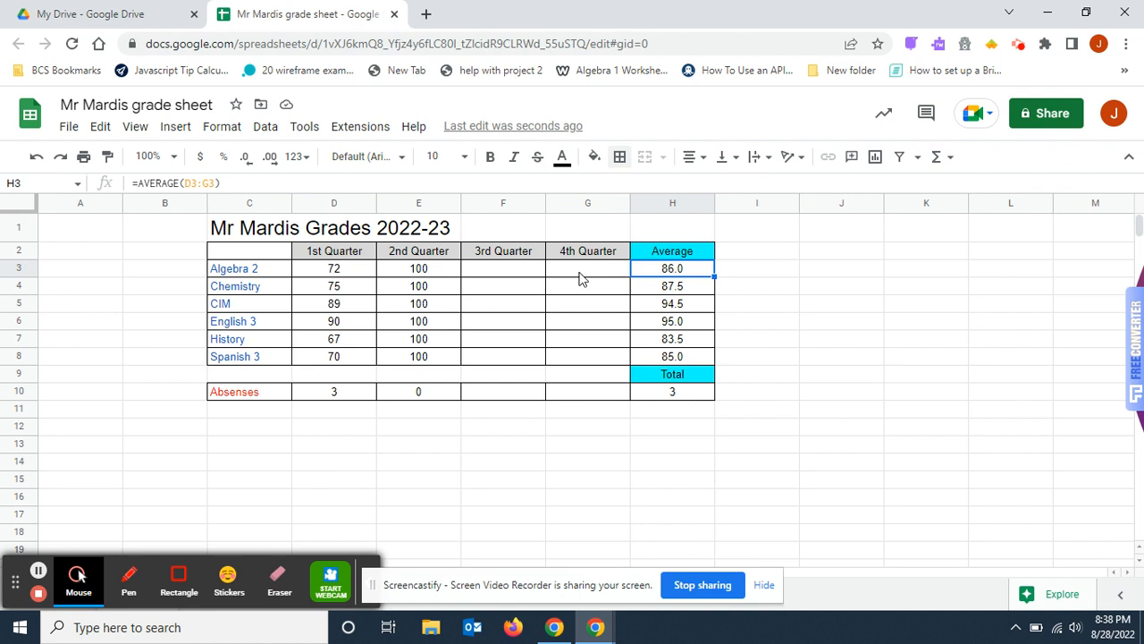
click(687, 447)
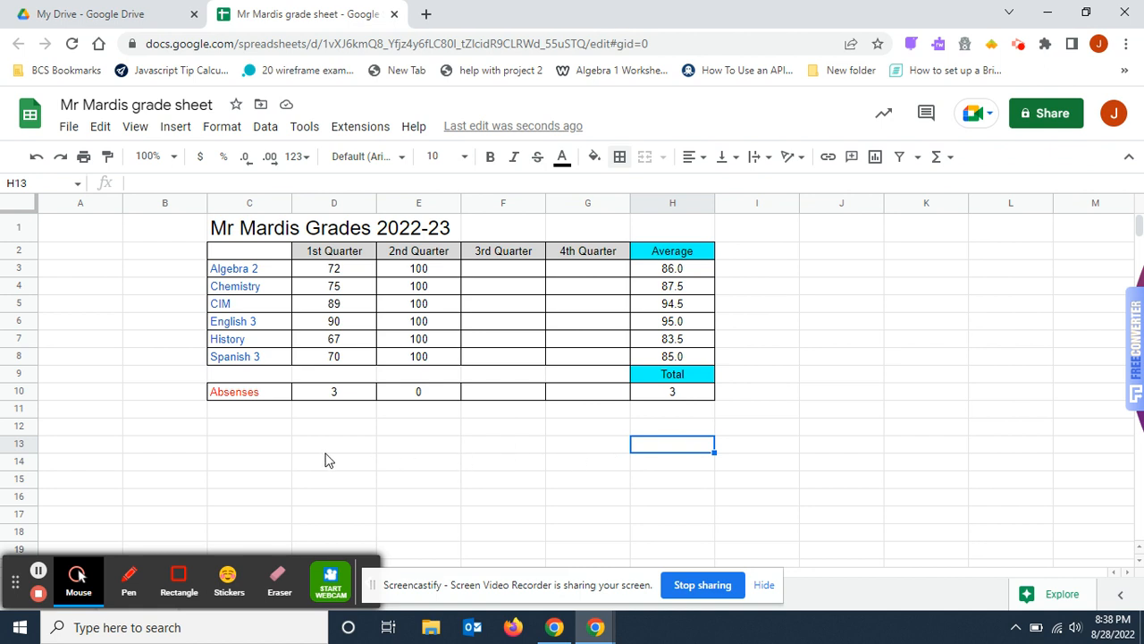
click(978, 531)
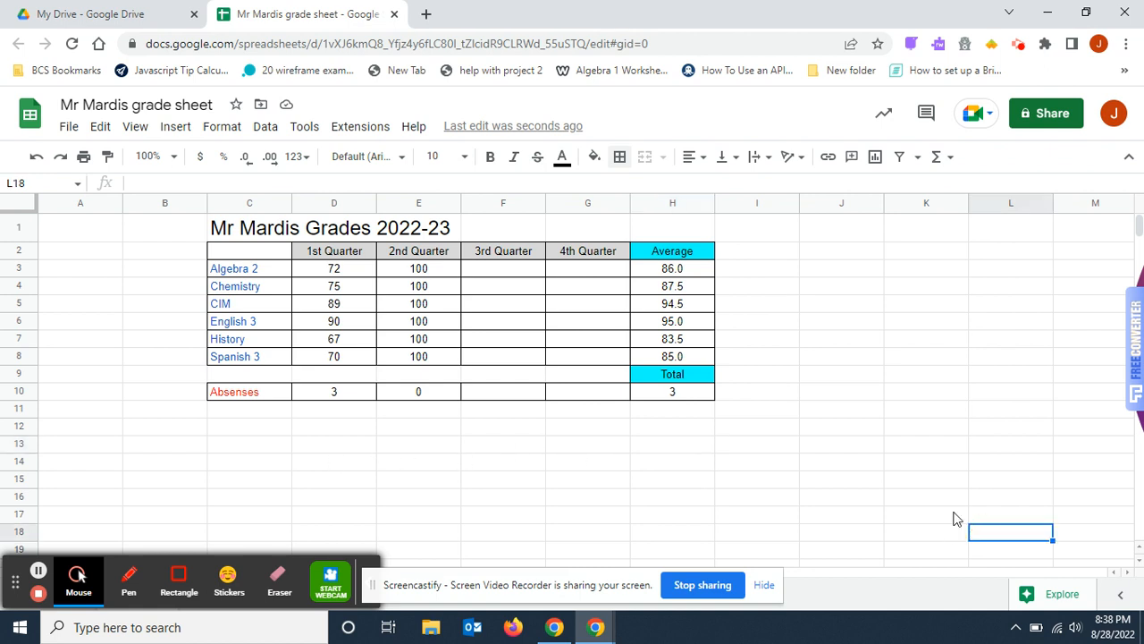
click(252, 231)
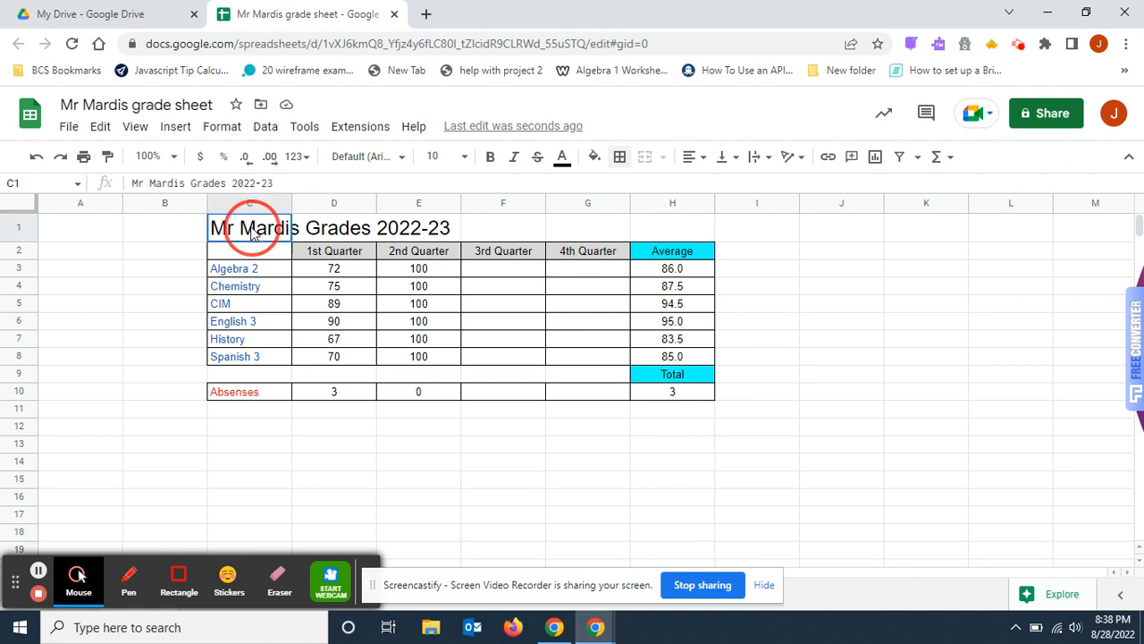
drag(253, 231, 701, 394)
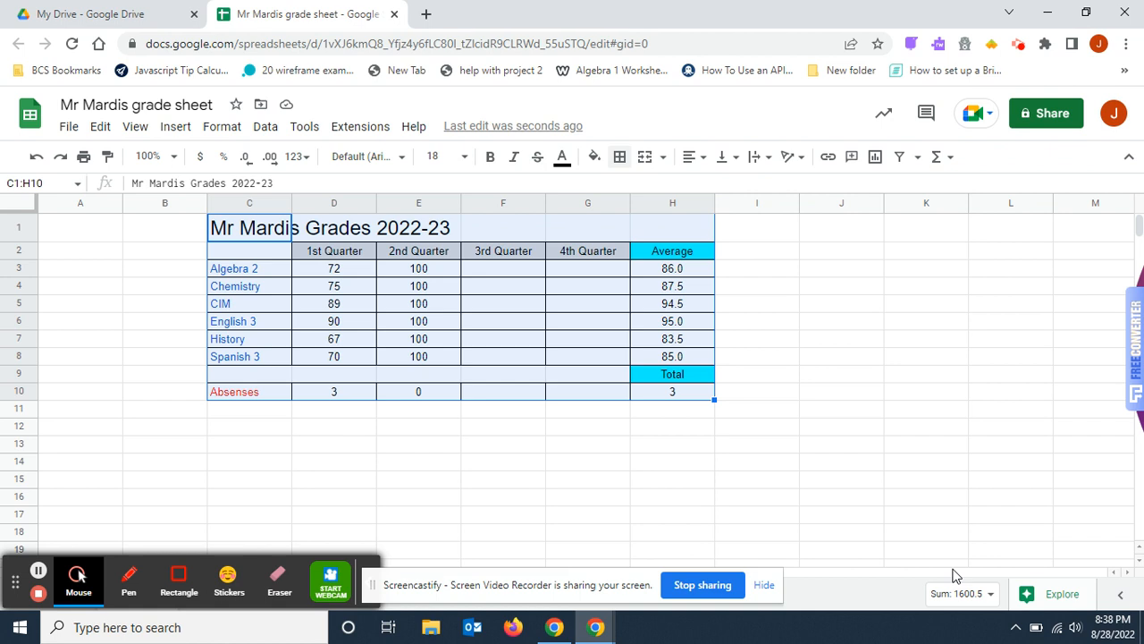
Move the whole grade sheet from C1:H10 so that it starts in cell A1.
key(ctrl+c)
click(93, 234)
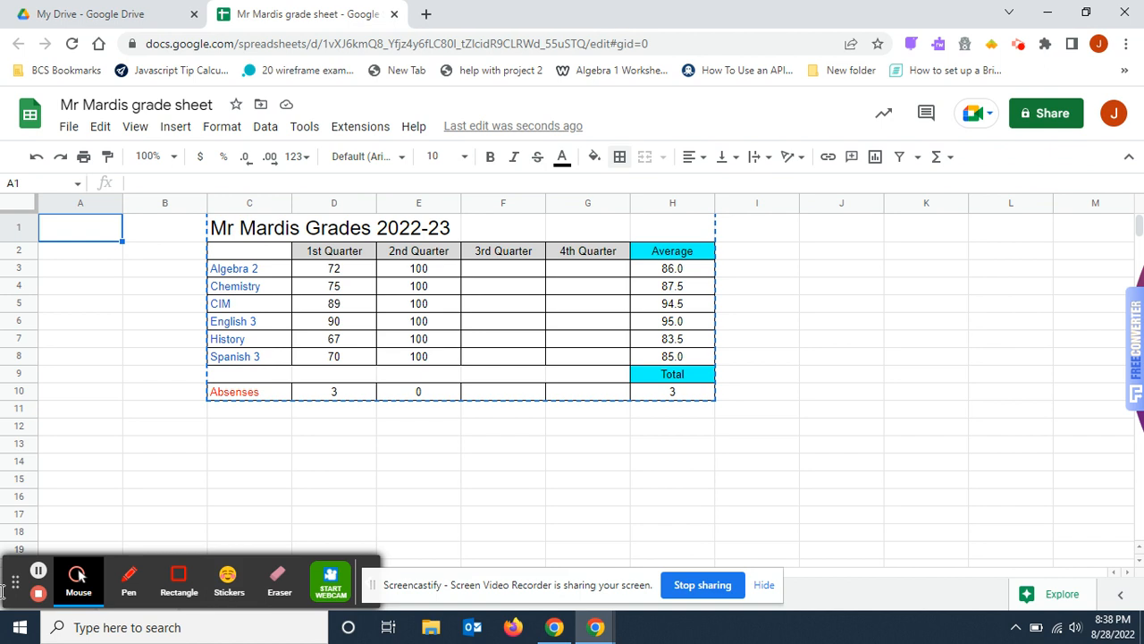
key(ctrl+v)
click(511, 540)
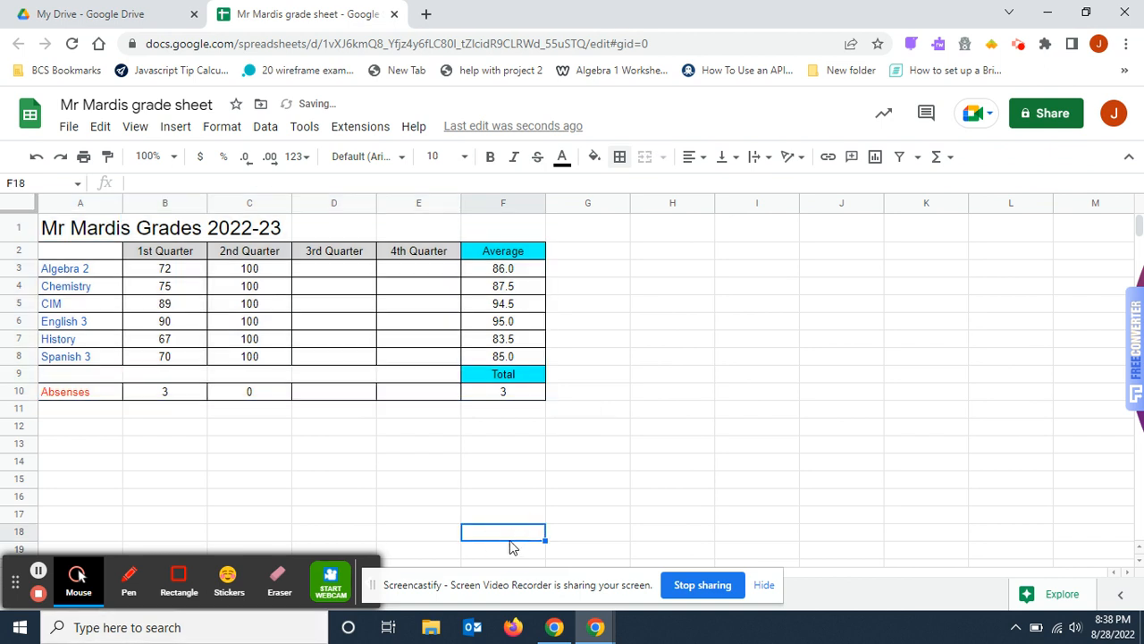
click(774, 484)
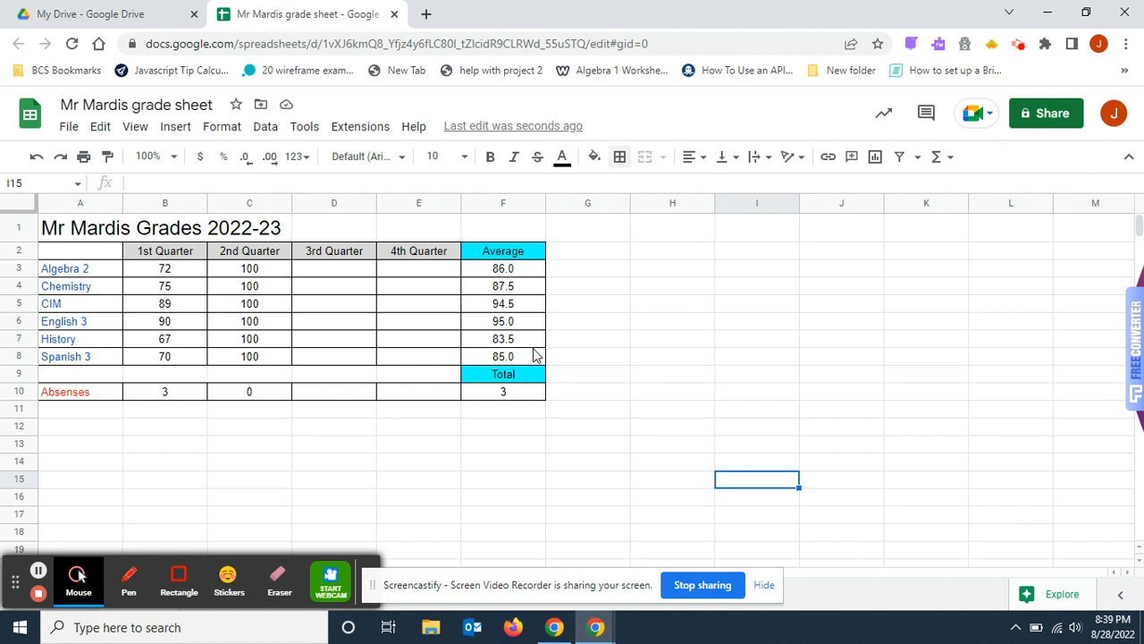
Examine the empty 3rd and 4th Quarter cells, the Average and Total headings, and the average and absences total formulas in column F.
click(334, 274)
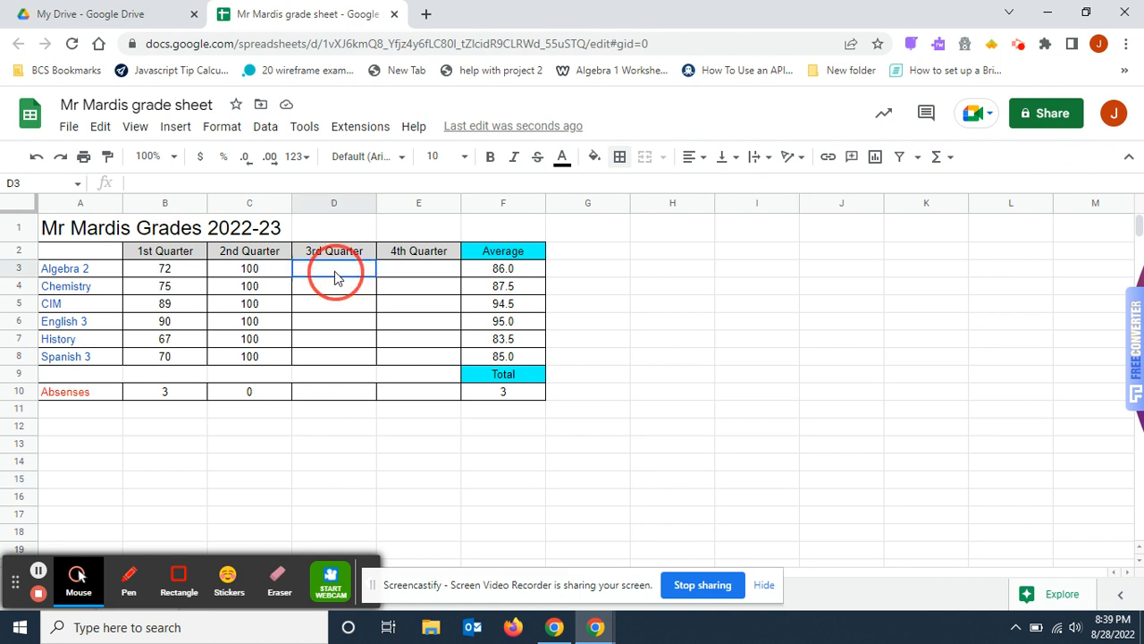
click(429, 273)
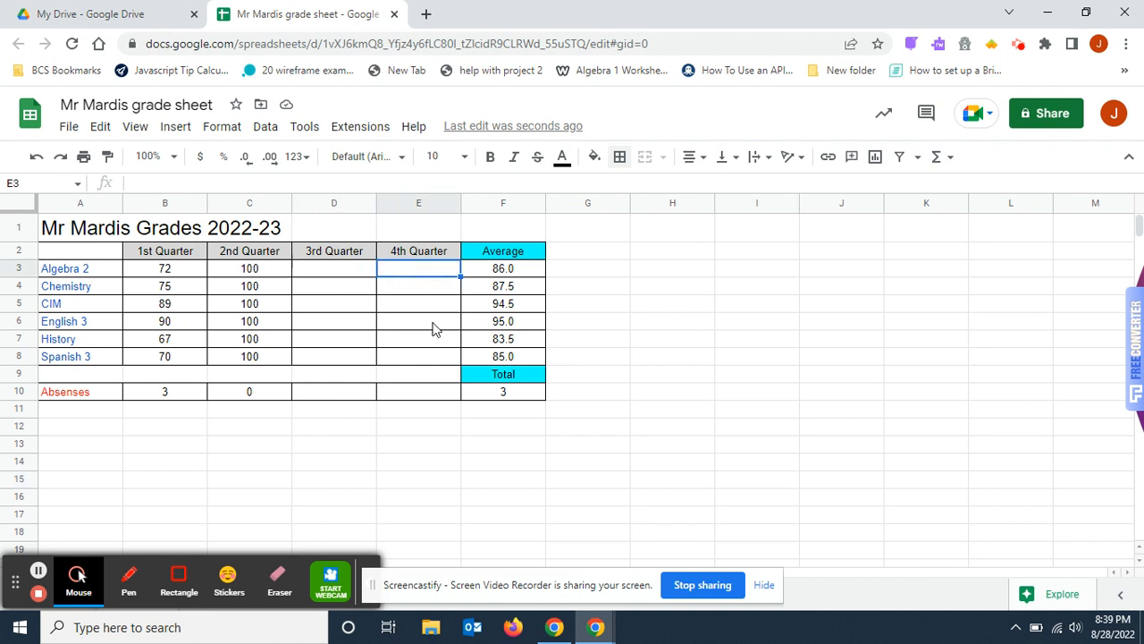
click(347, 397)
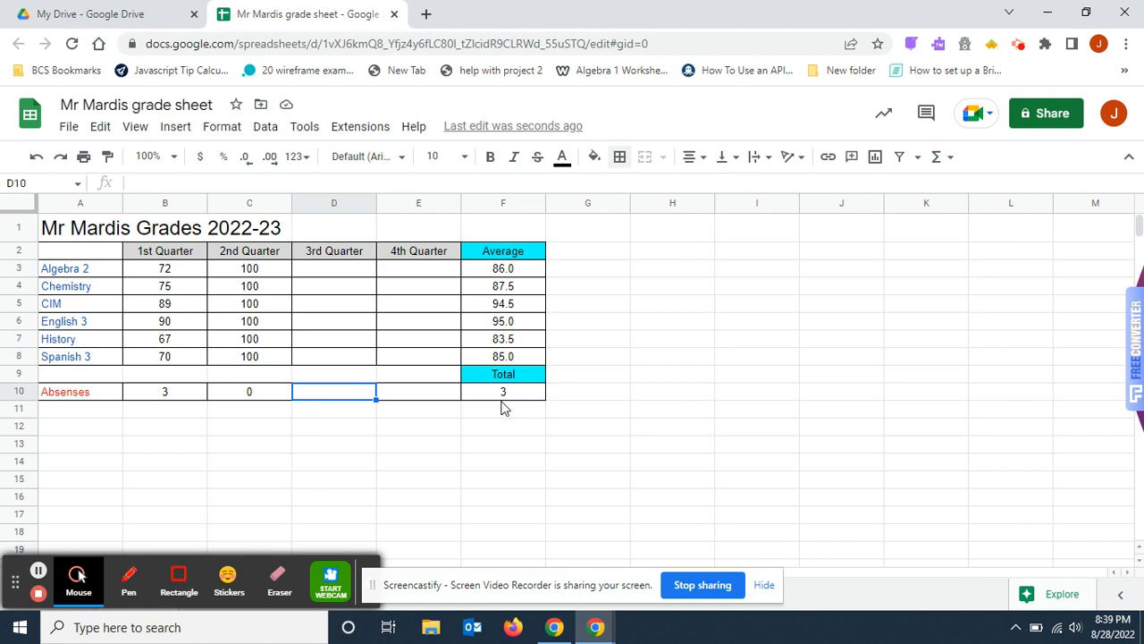
click(510, 400)
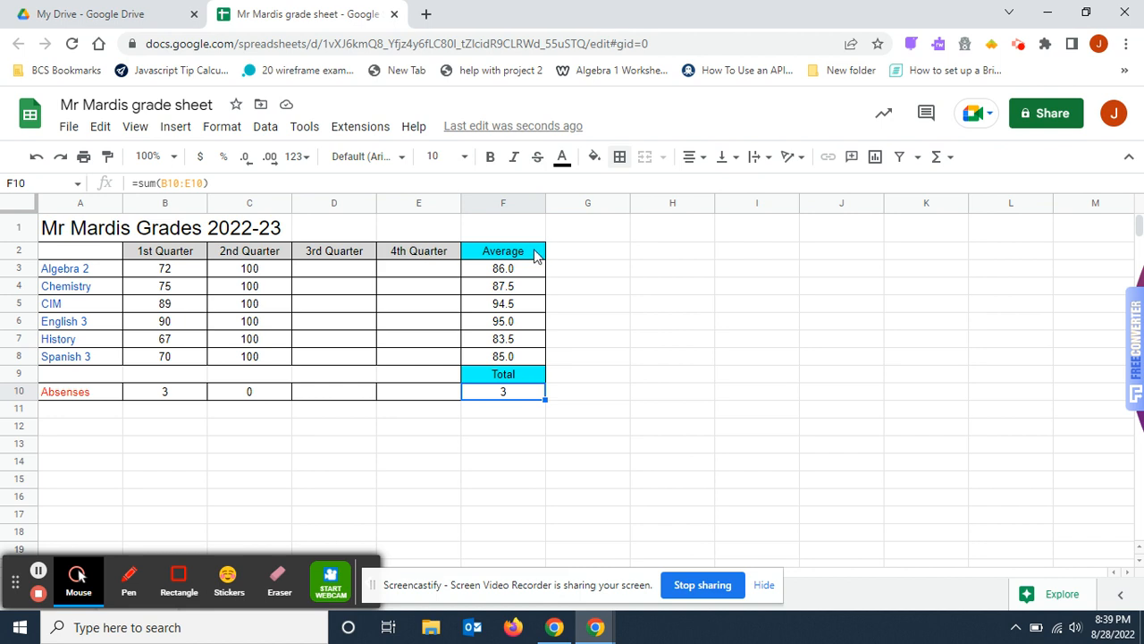
click(533, 377)
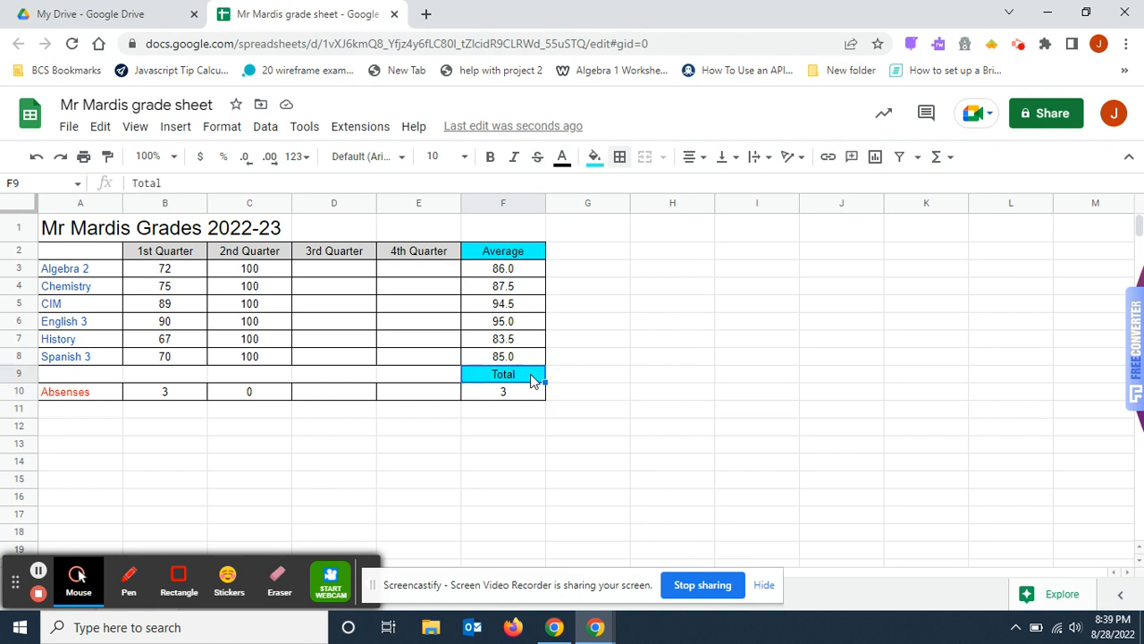
click(527, 256)
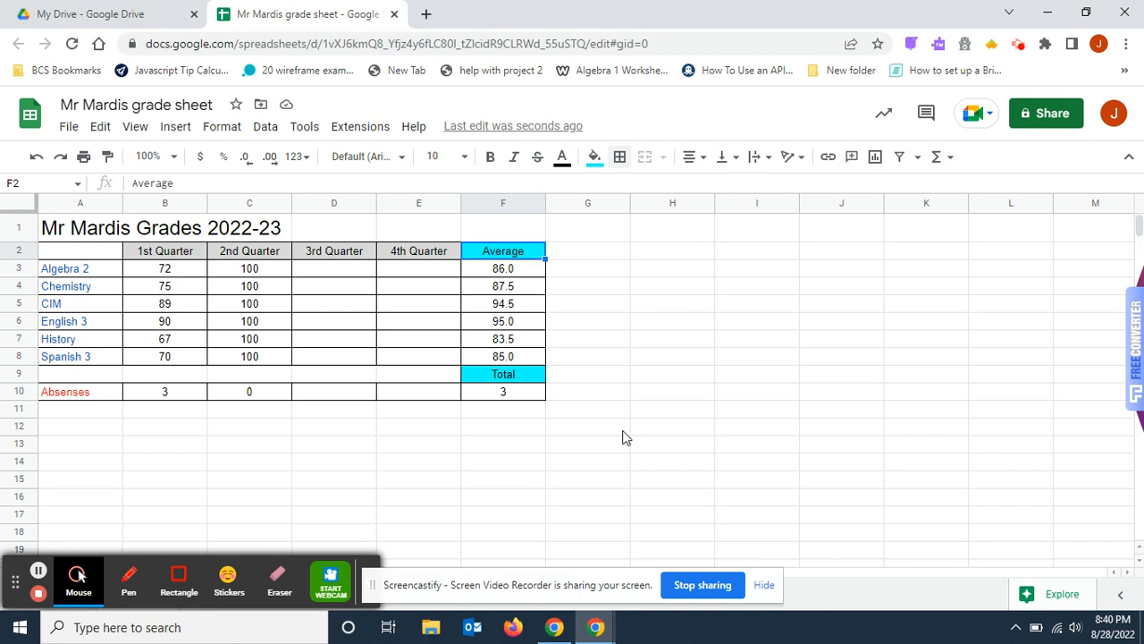
click(523, 270)
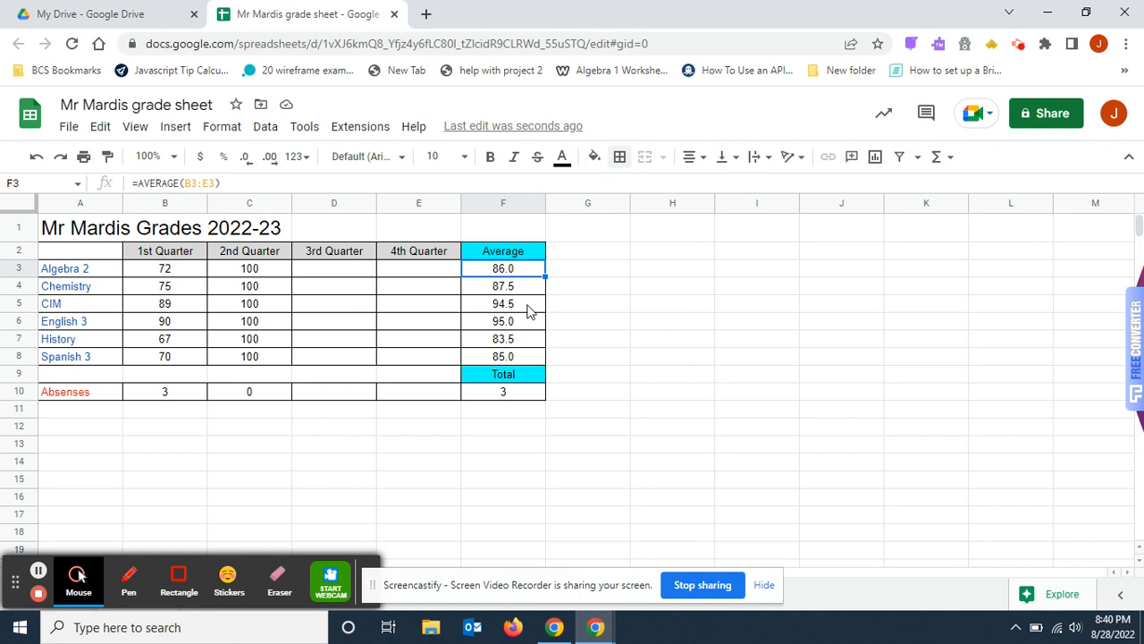
click(531, 323)
click(532, 342)
click(534, 358)
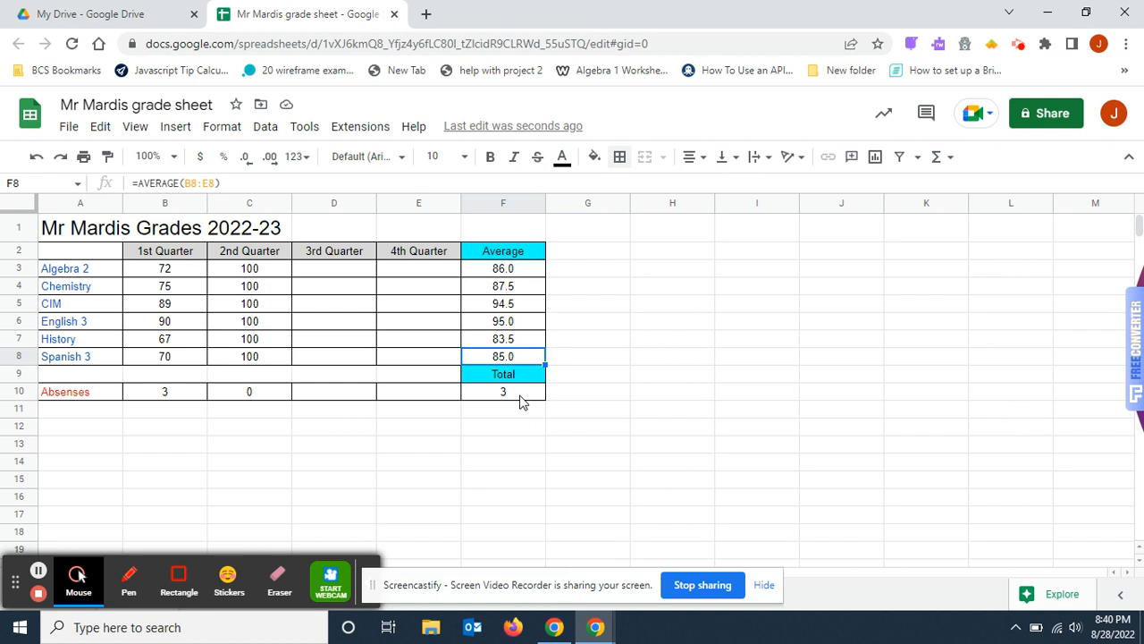
click(522, 399)
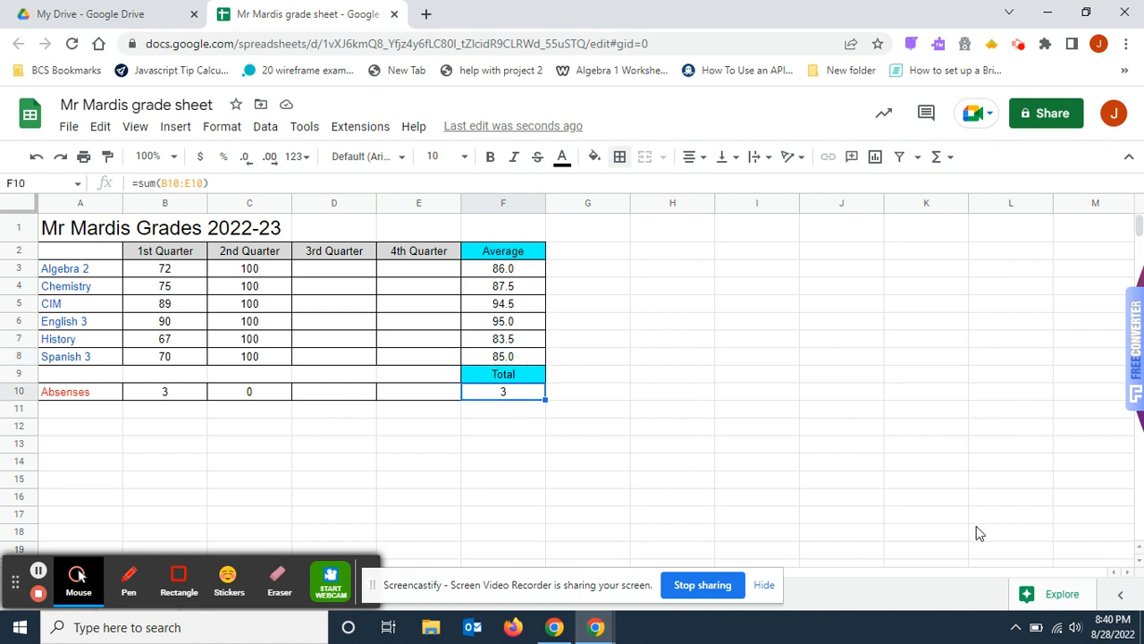